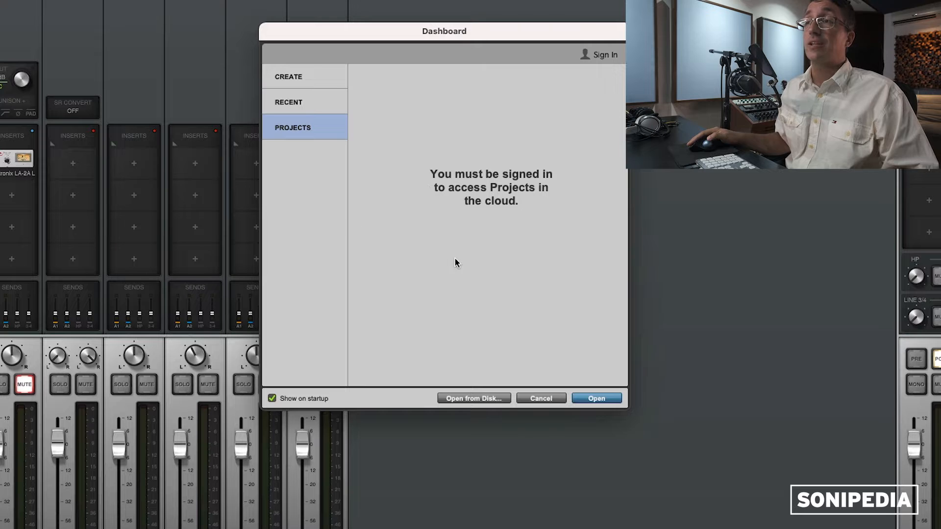
# Step: Create a new local session named 'Prueba YT'
pyautogui.click(299, 76)
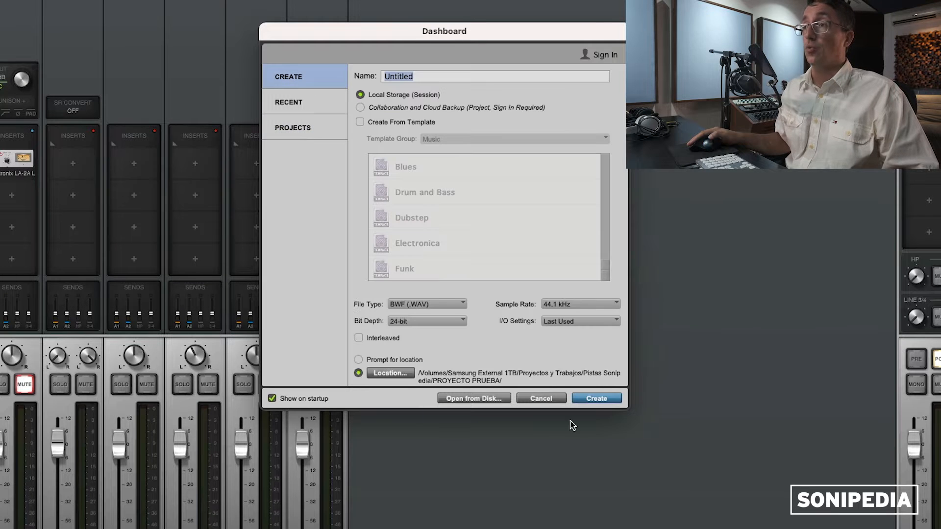
pyautogui.write('Prueba YT')
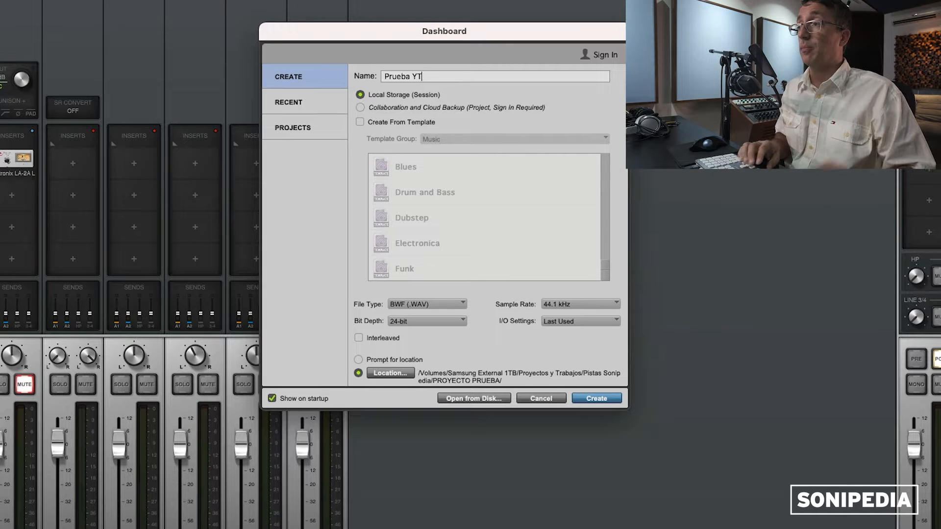
pyautogui.press('Return')
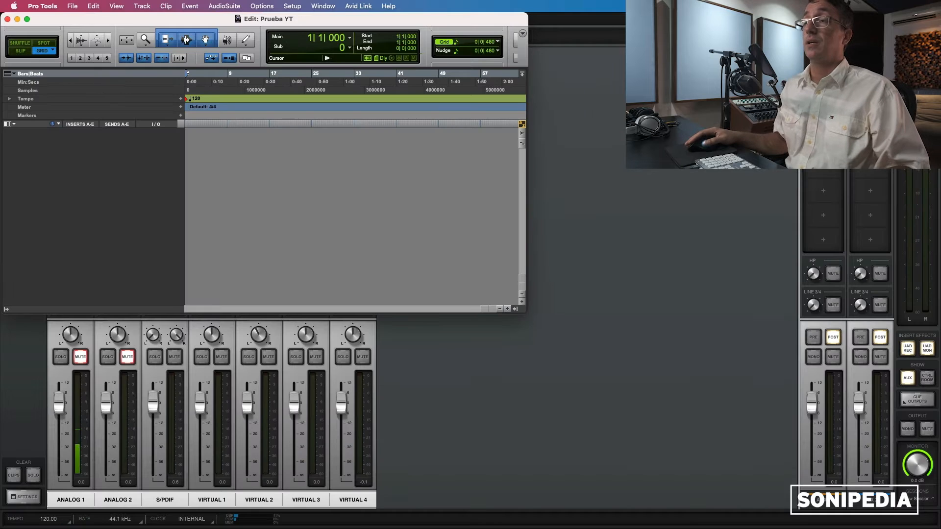
# Step: Maximize the Prueba YT Edit window to fill the screen
pyautogui.doubleClick(451, 20)
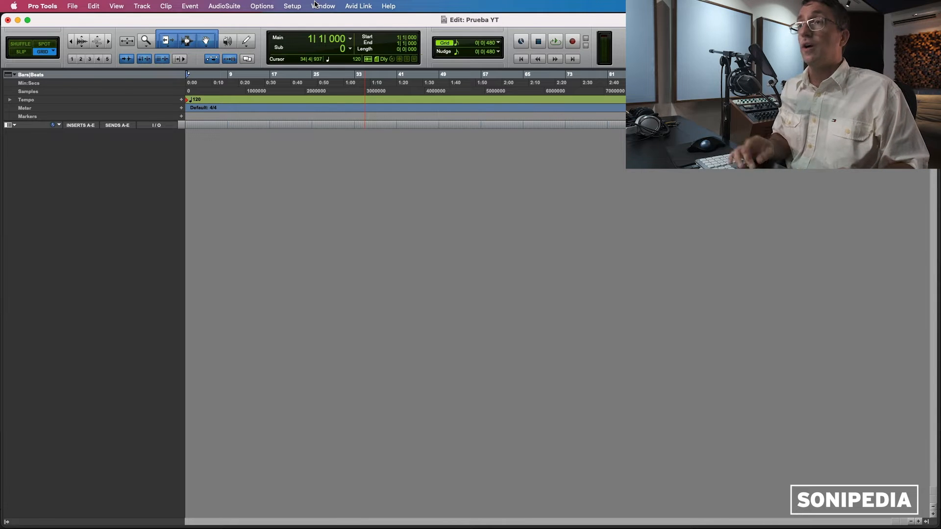
# Step: Show the Mix window from the Window menu, then toggle Edit and Mix with Cmd+=
pyautogui.click(321, 6)
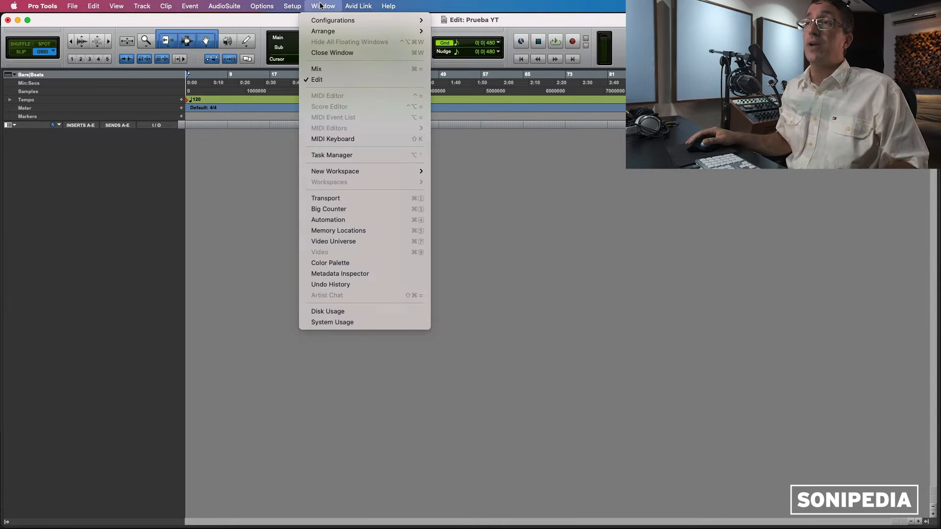
pyautogui.click(328, 69)
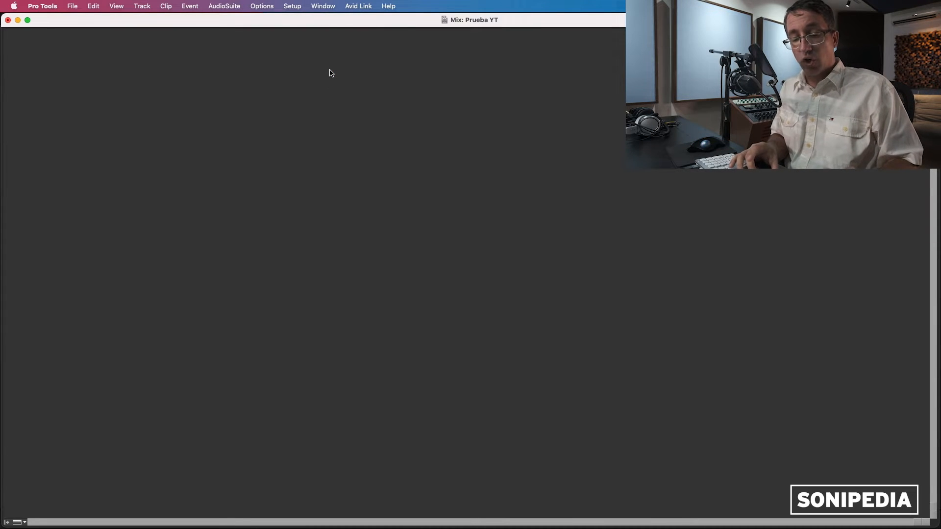
pyautogui.press('super+equal')
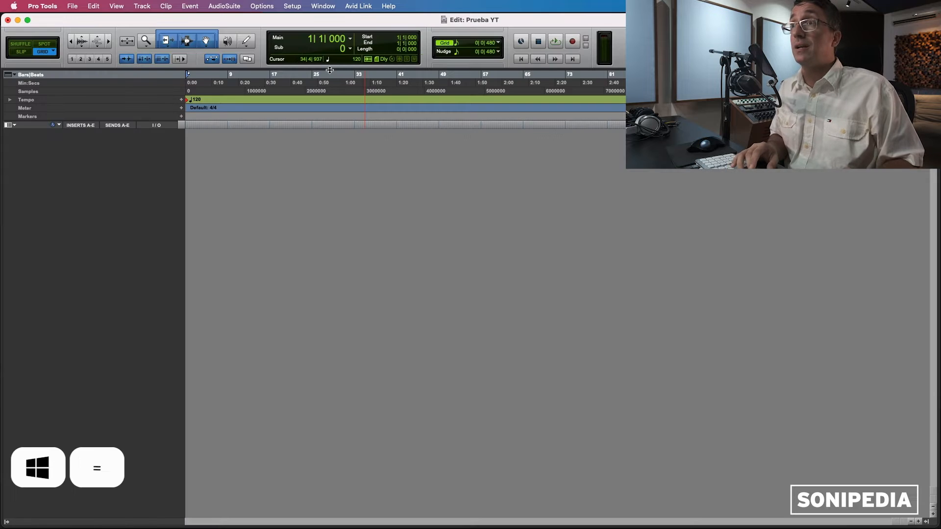
pyautogui.press('super+equal')
pyautogui.press('super+equal')
pyautogui.press('super+equal')
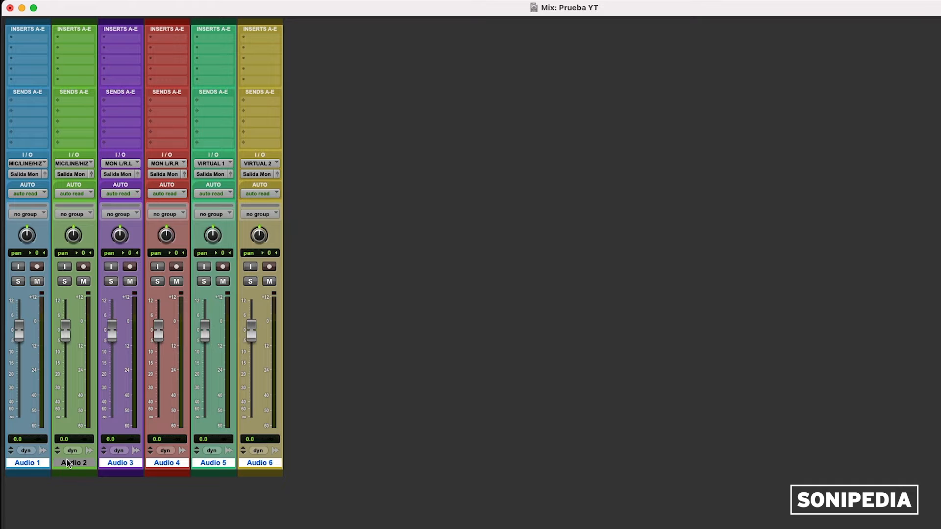
# Step: Move Audio 1's fader, reset it to 0.0, solo and unsolo it, then return to Edit
pyautogui.click(66, 460)
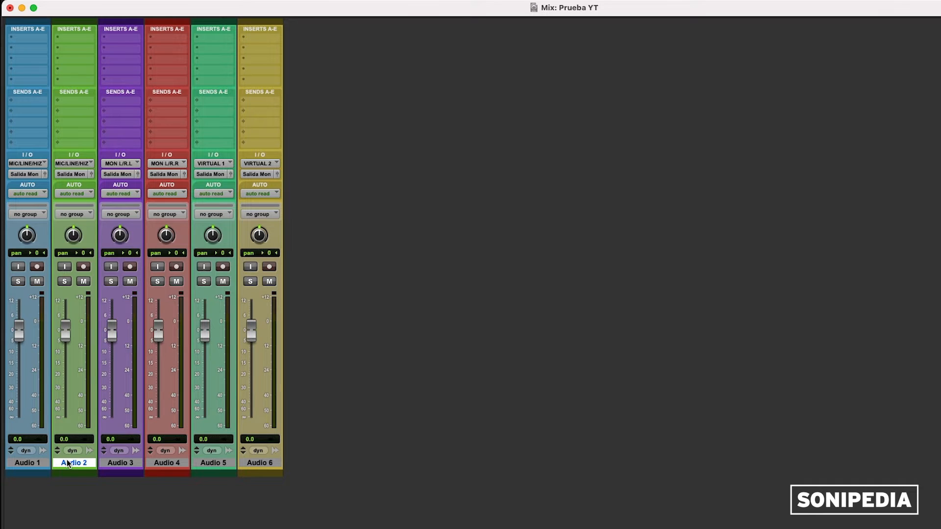
pyautogui.moveTo(16, 329)
pyautogui.mouseDown()
pyautogui.moveTo(18, 355)
pyautogui.moveTo(18, 338)
pyautogui.mouseUp()
pyautogui.keyDown('alt'); pyautogui.click(18, 338); pyautogui.keyUp('alt')
pyautogui.click(18, 281)
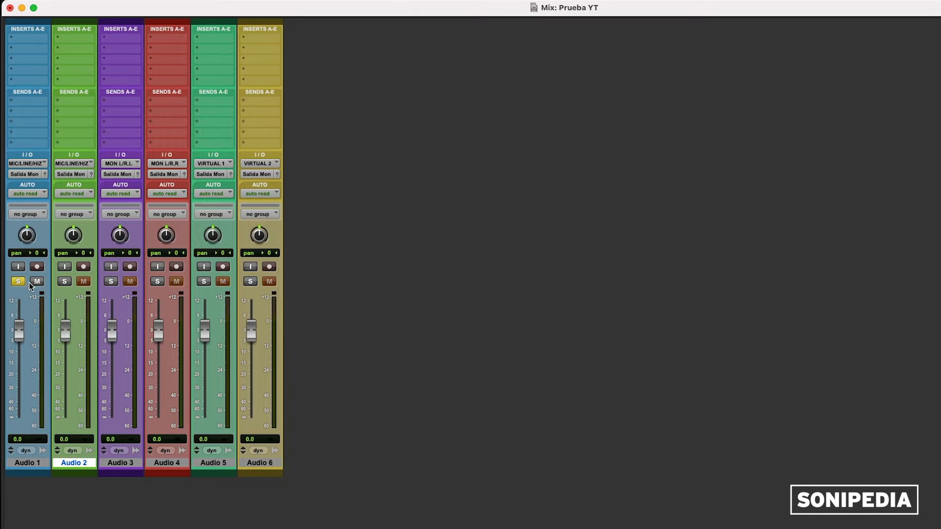
pyautogui.click(22, 283)
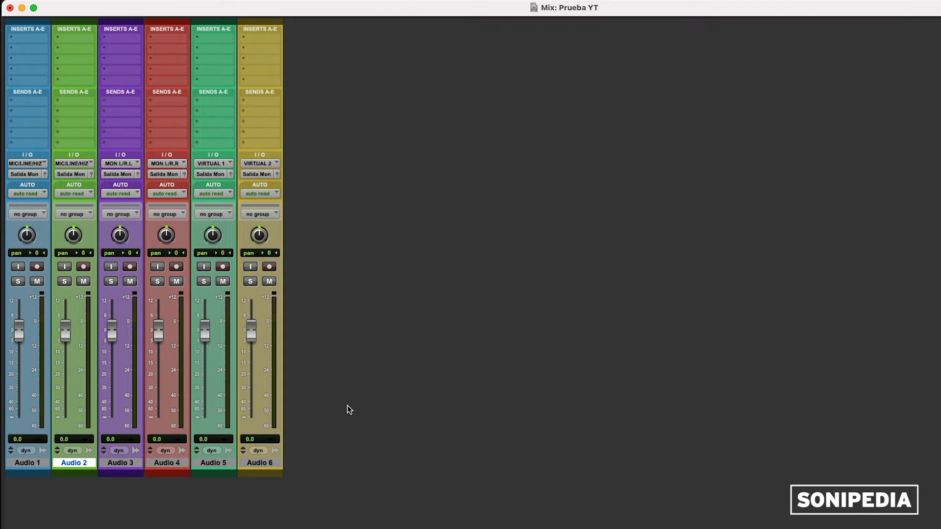
pyautogui.press('super+equal')
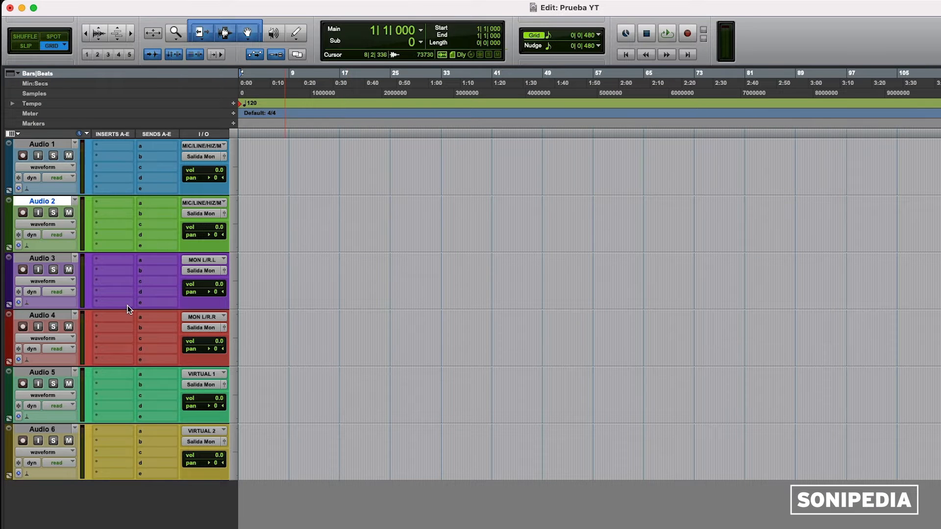
# Step: Select tracks Audio 1 through Audio 6 and hide them all
pyautogui.click(51, 144)
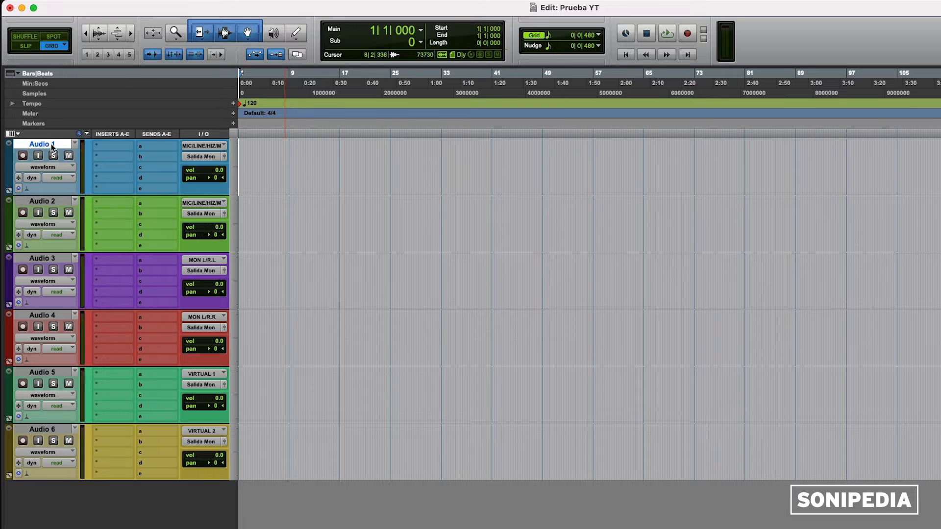
pyautogui.keyDown('shift'); pyautogui.click(44, 431); pyautogui.keyUp('shift')
pyautogui.rightClick(44, 432)
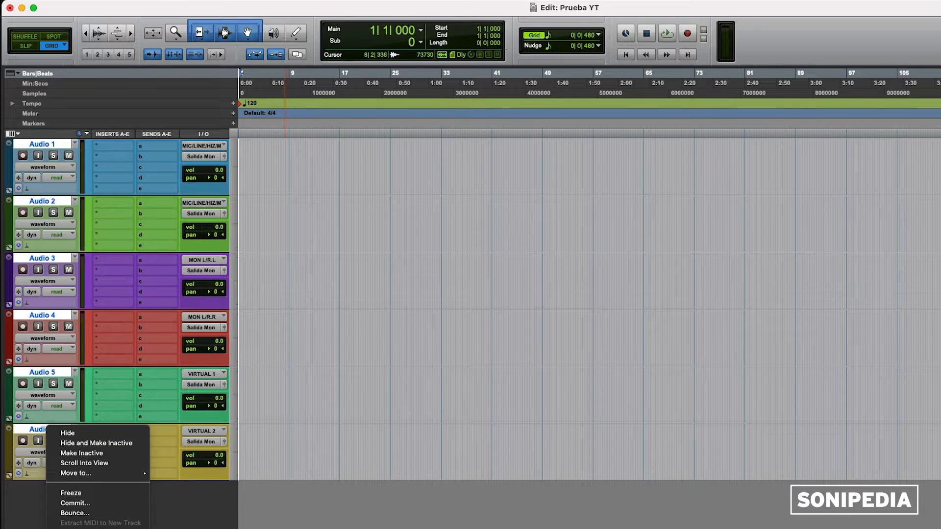
pyautogui.click(63, 417)
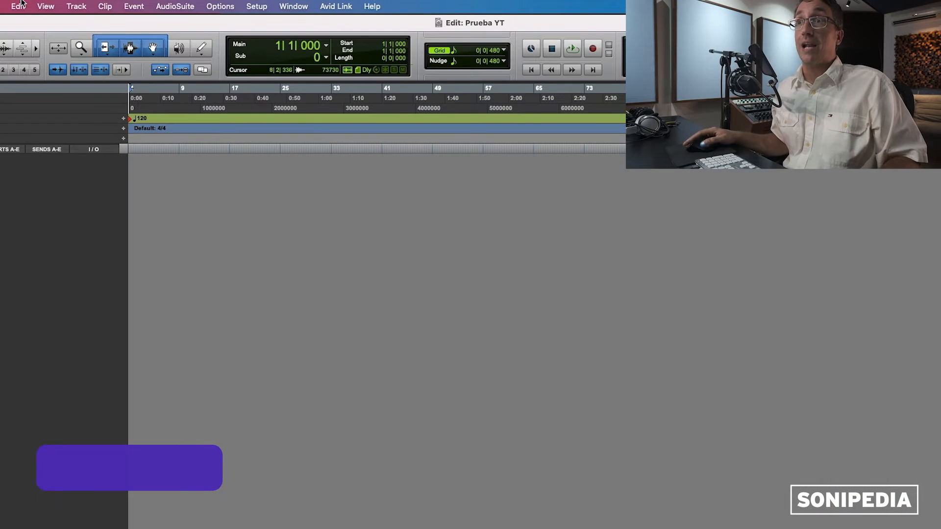
# Step: Open the New Tracks dialog for a mono audio track in samples and move it lower
pyautogui.click(76, 7)
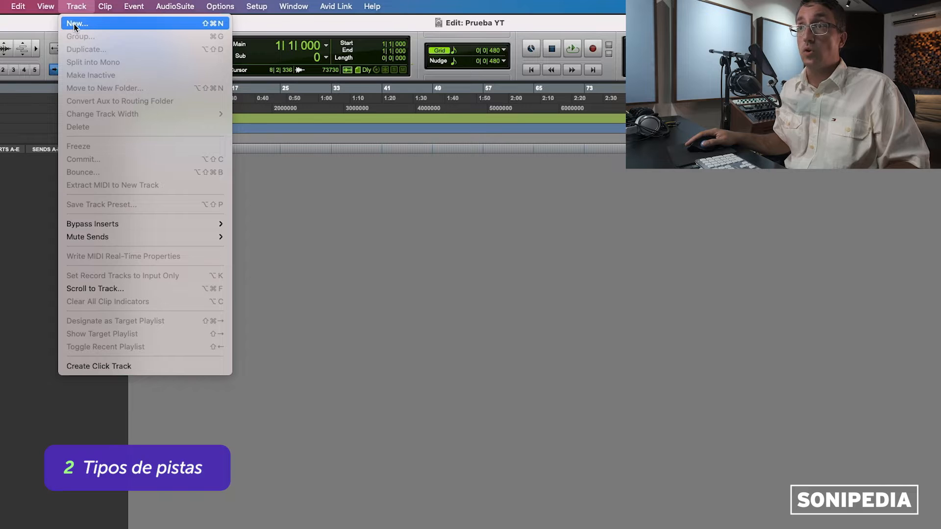
pyautogui.click(74, 24)
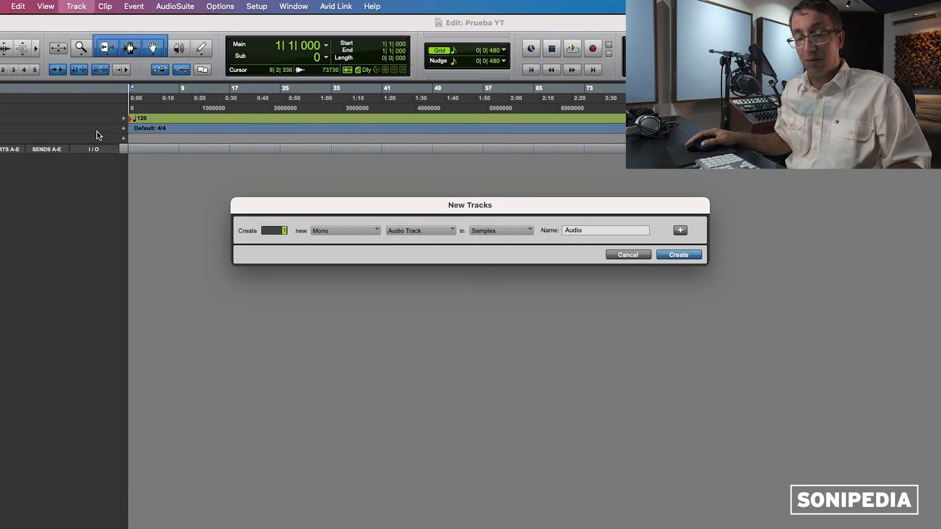
pyautogui.press('Escape')
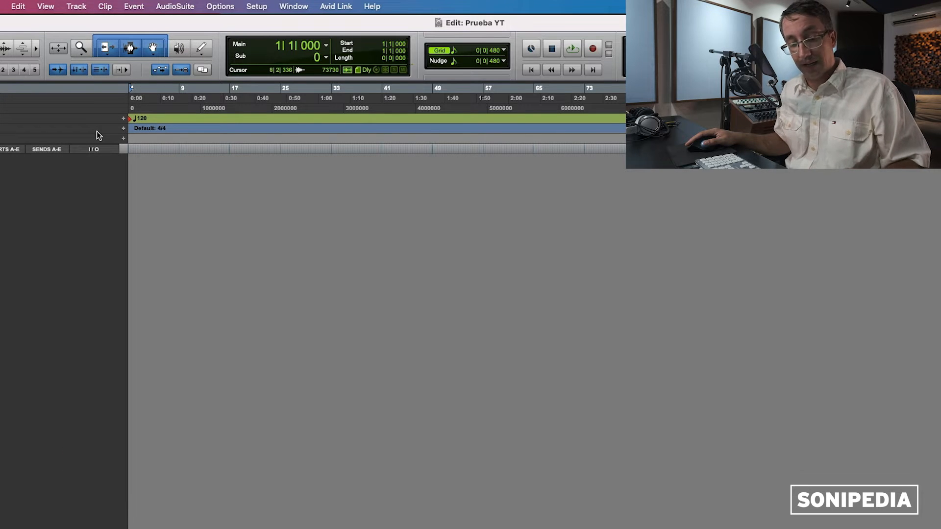
pyautogui.press('super+shift+n')
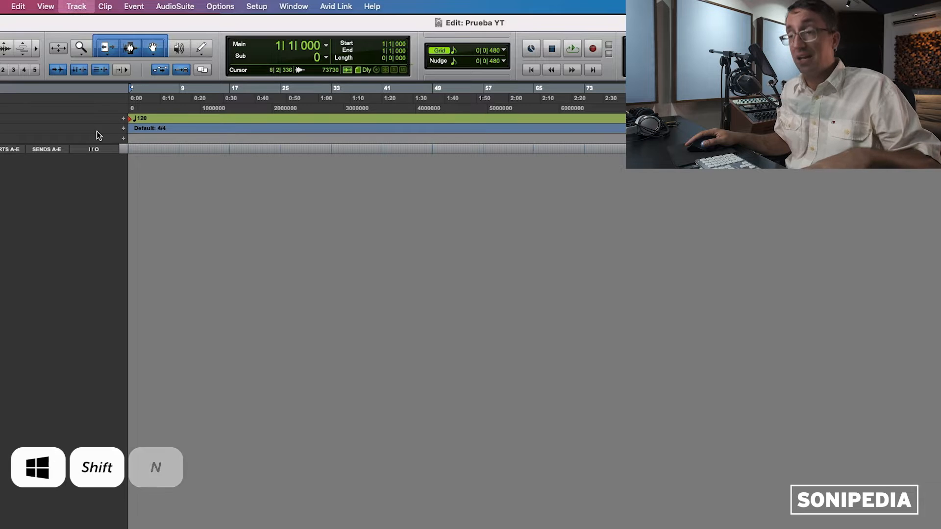
pyautogui.moveTo(329, 200); pyautogui.dragTo(325, 231)
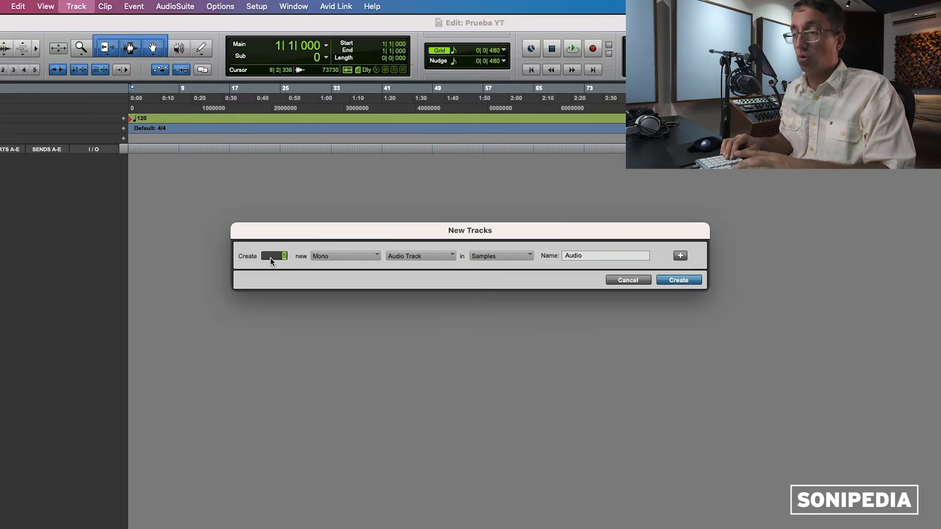
pyautogui.press('BackSpace')
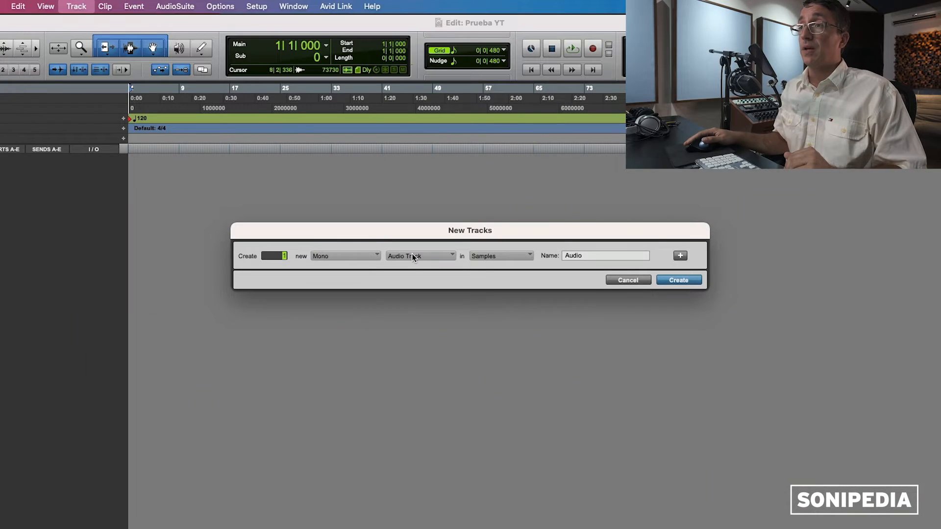
pyautogui.click(414, 257)
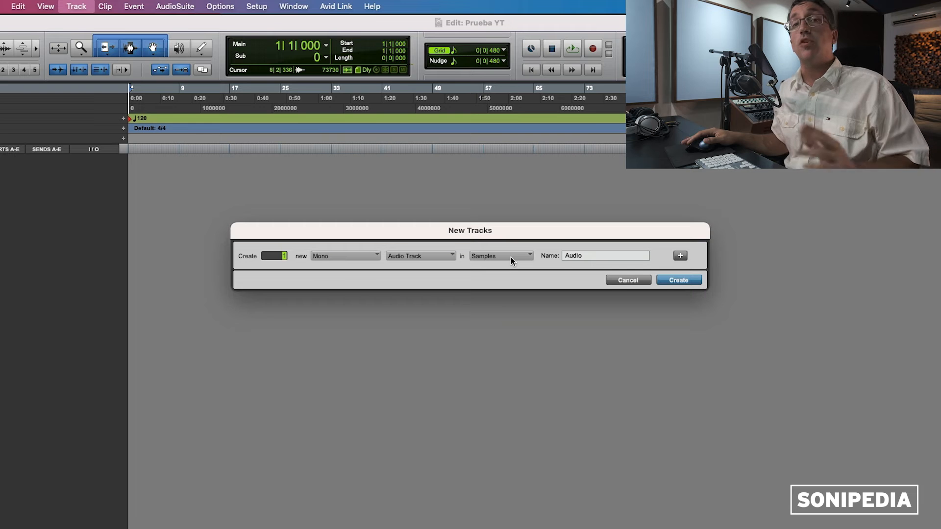
pyautogui.click(511, 256)
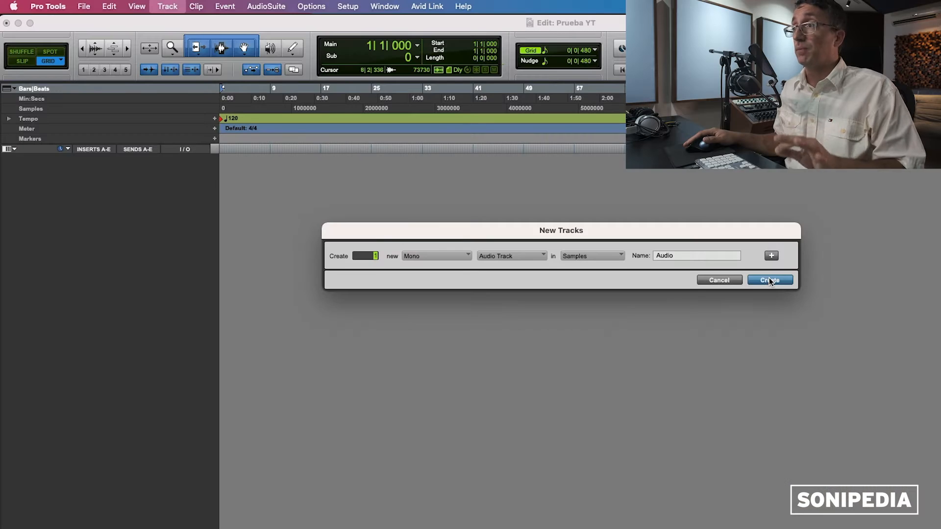
# Step: Create the mono audio track and rename it from Audio 1 to 'Voz 1'
pyautogui.click(769, 280)
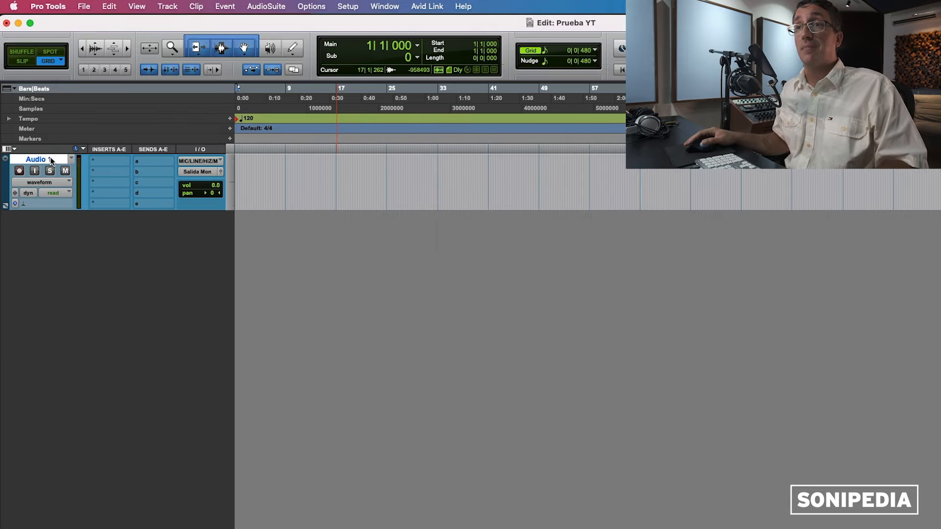
pyautogui.doubleClick(49, 160)
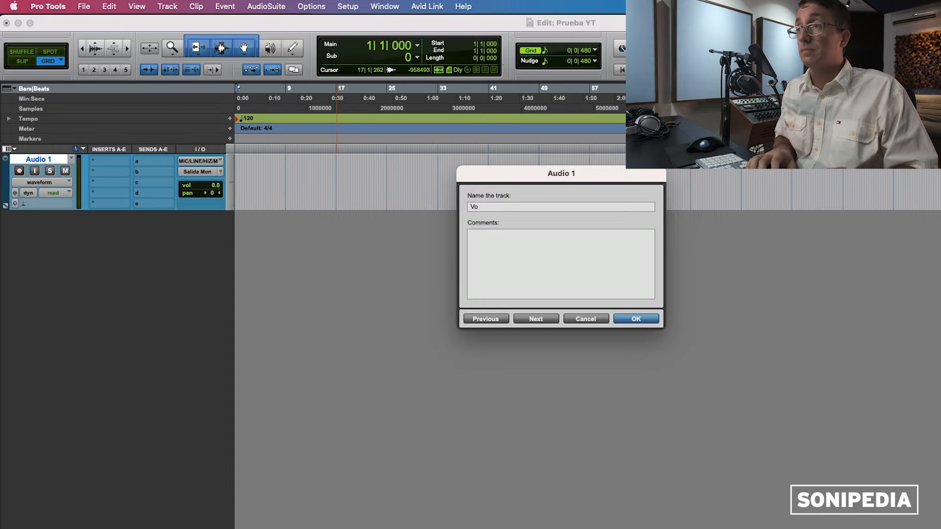
pyautogui.write('Voz 1')
pyautogui.press('Return')
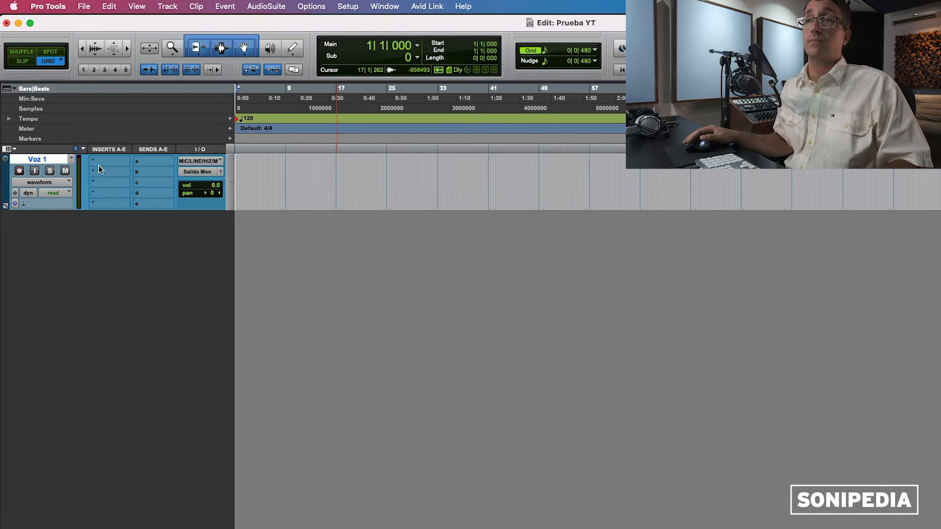
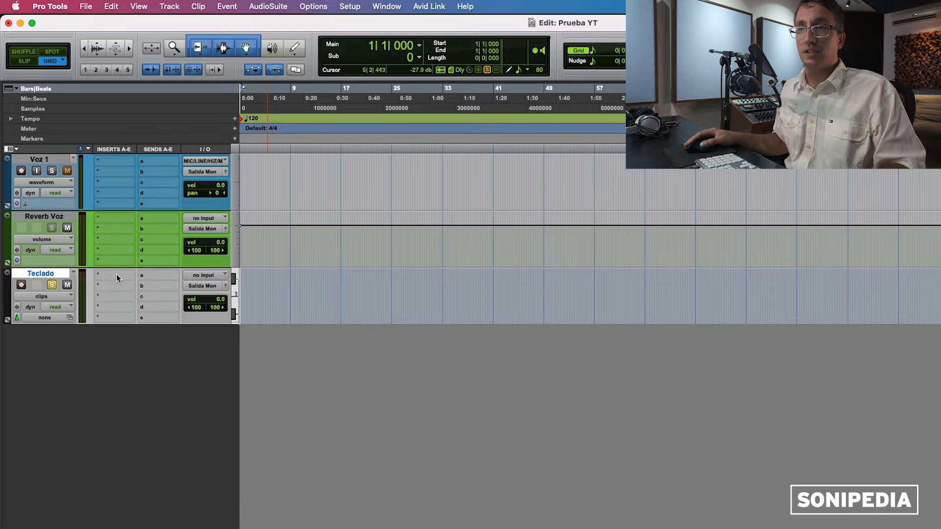
# Step: Insert the Mini V3 (stereo) instrument plug-in on the Teclado track's first insert slot
pyautogui.click(113, 274)
pyautogui.moveTo(119, 275)
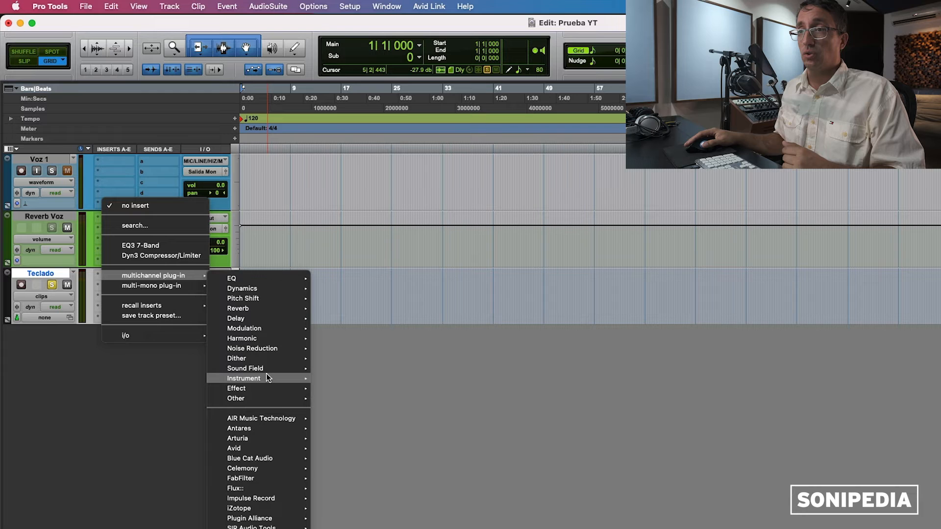
pyautogui.moveTo(266, 378)
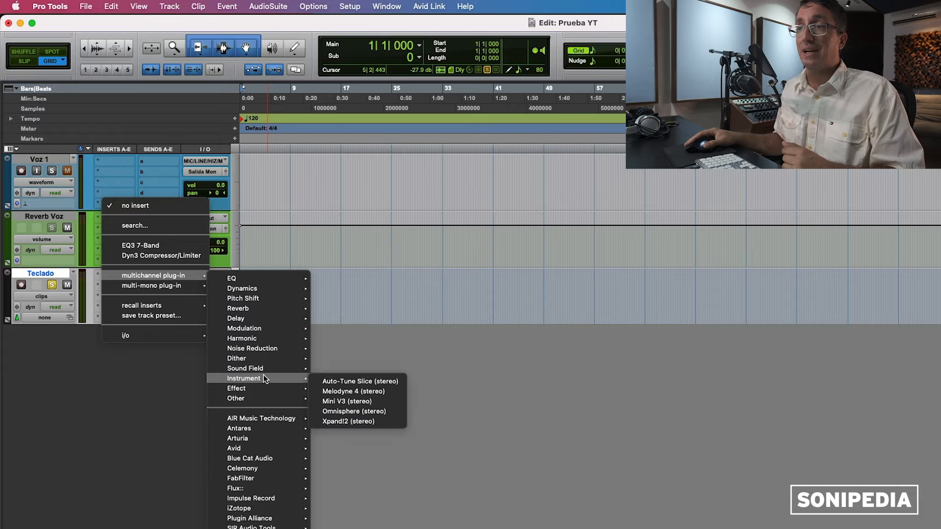
pyautogui.click(372, 403)
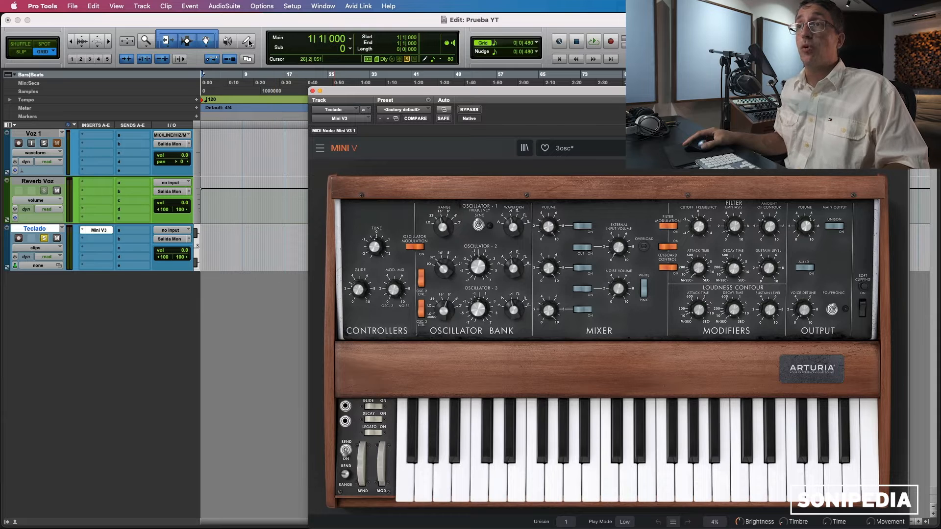
# Step: Draw a MIDI note on Teclado with the Pencil tool and open the MIDI Editor
pyautogui.click(247, 42)
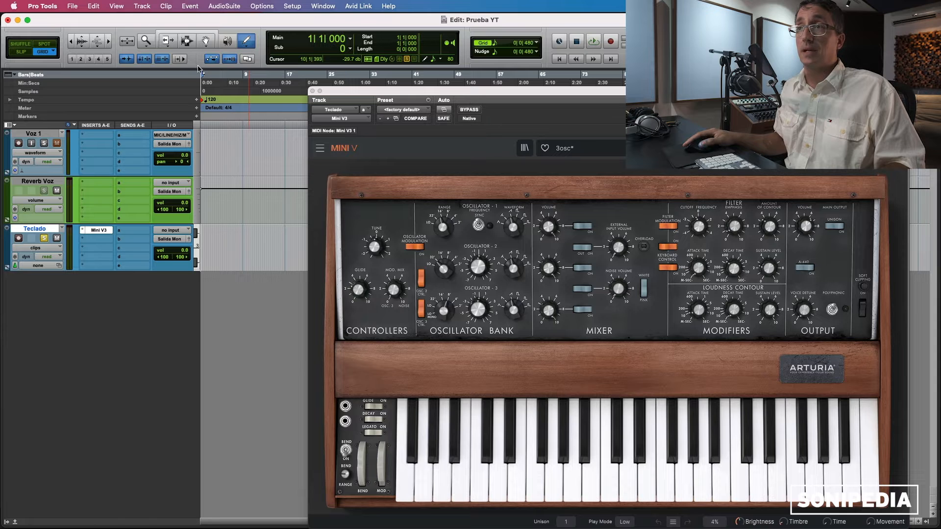
pyautogui.click(219, 239)
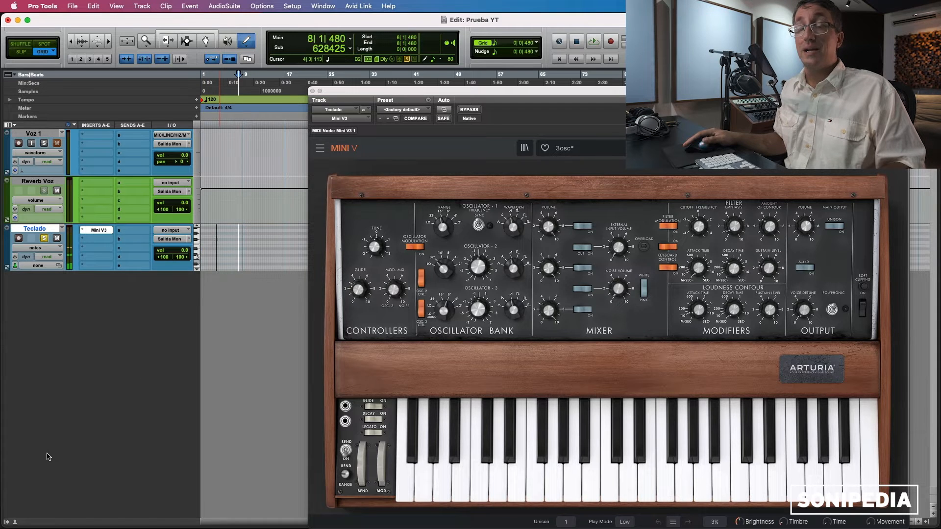
pyautogui.click(15, 522)
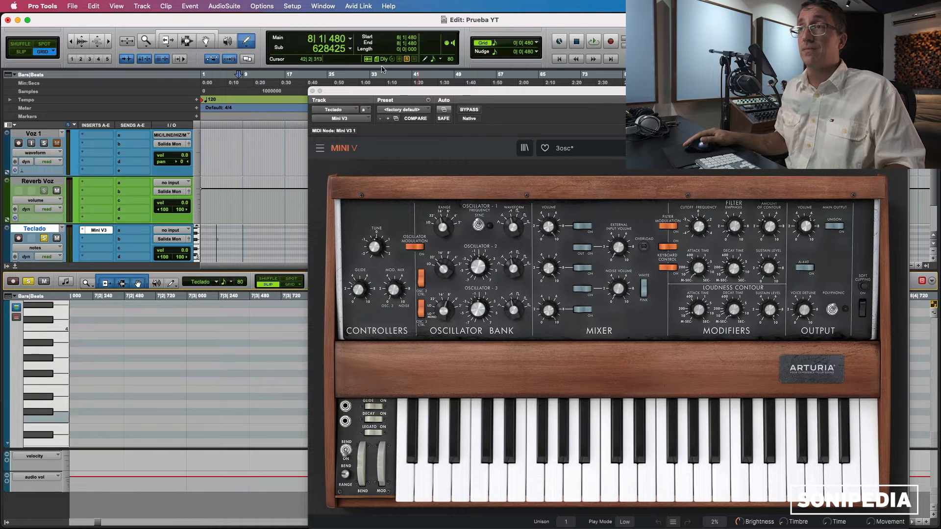
# Step: Close the Mini V window, move a note to bar 3 at C3, and snap another to 3|1|480
pyautogui.click(312, 92)
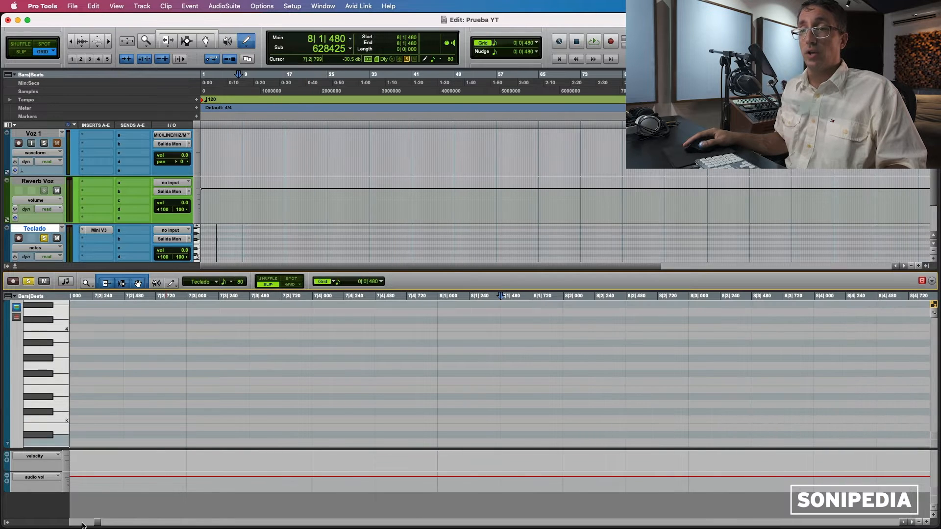
pyautogui.moveTo(97, 525); pyautogui.dragTo(83, 525)
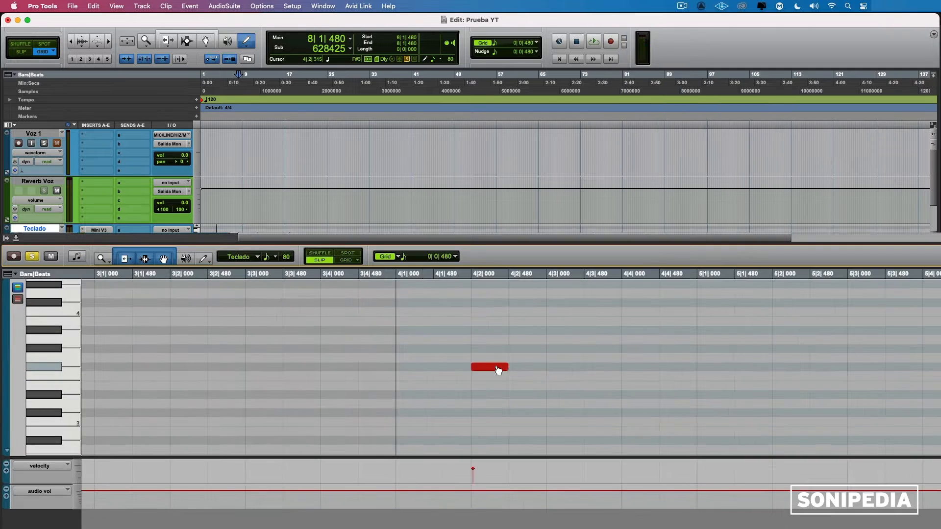
pyautogui.moveTo(417, 373); pyautogui.dragTo(122, 394)
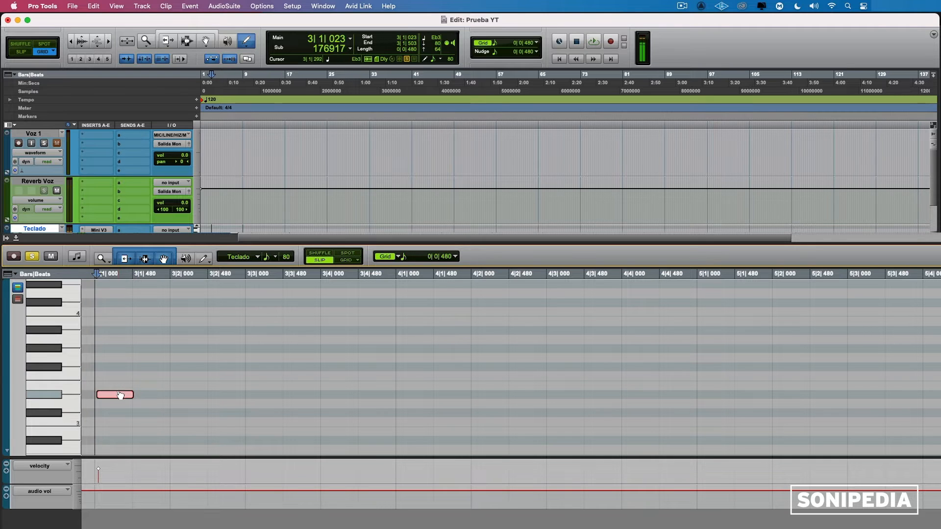
pyautogui.moveTo(120, 398); pyautogui.dragTo(115, 425)
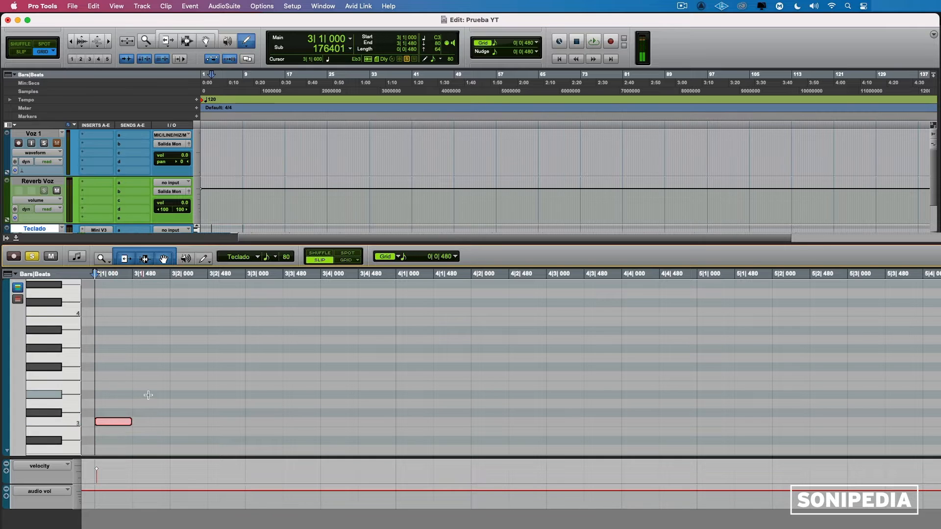
pyautogui.moveTo(150, 398); pyautogui.dragTo(182, 363)
pyautogui.click(166, 374)
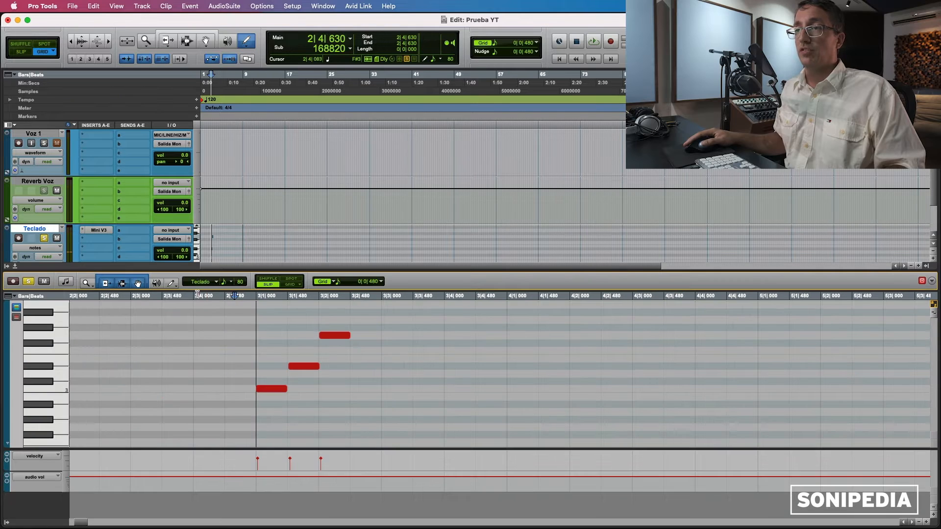
# Step: Play from just before bar 3 and raise the new note to B3, shifting it later
pyautogui.click(196, 296)
pyautogui.press('space')
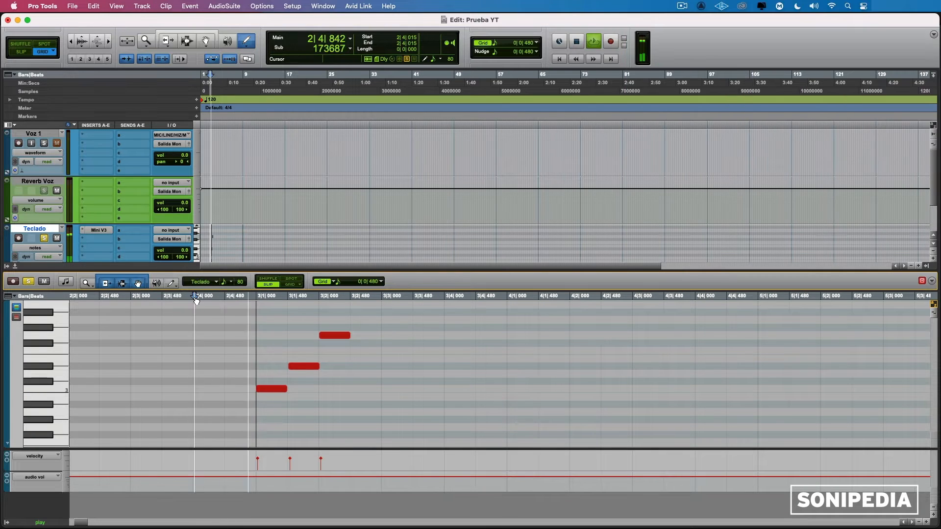
pyautogui.click(378, 317)
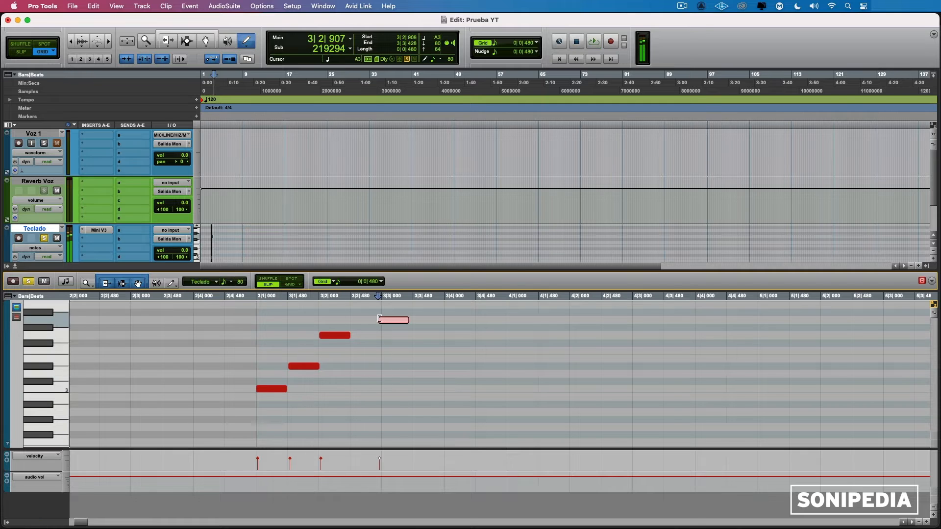
pyautogui.moveTo(380, 319)
pyautogui.mouseDown()
pyautogui.moveTo(399, 310)
pyautogui.moveTo(390, 322)
pyautogui.mouseUp()
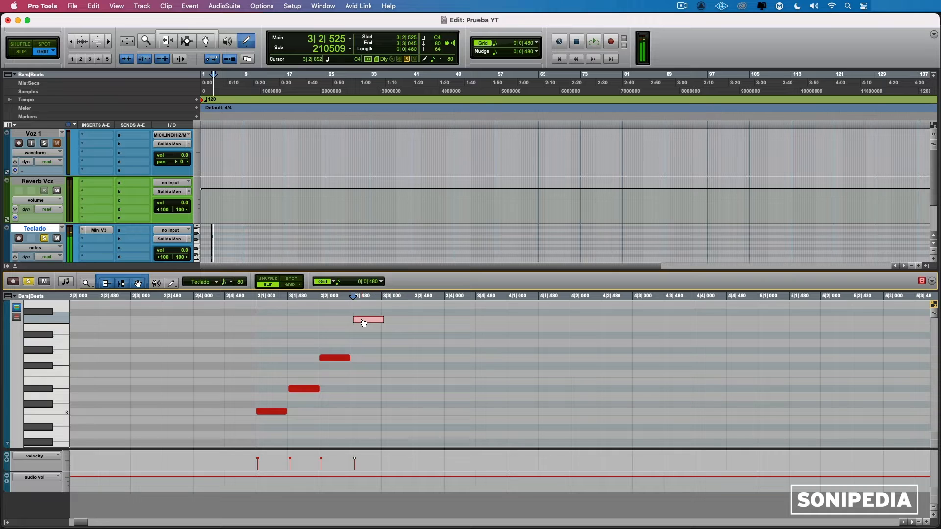
pyautogui.click(199, 297)
pyautogui.press('space')
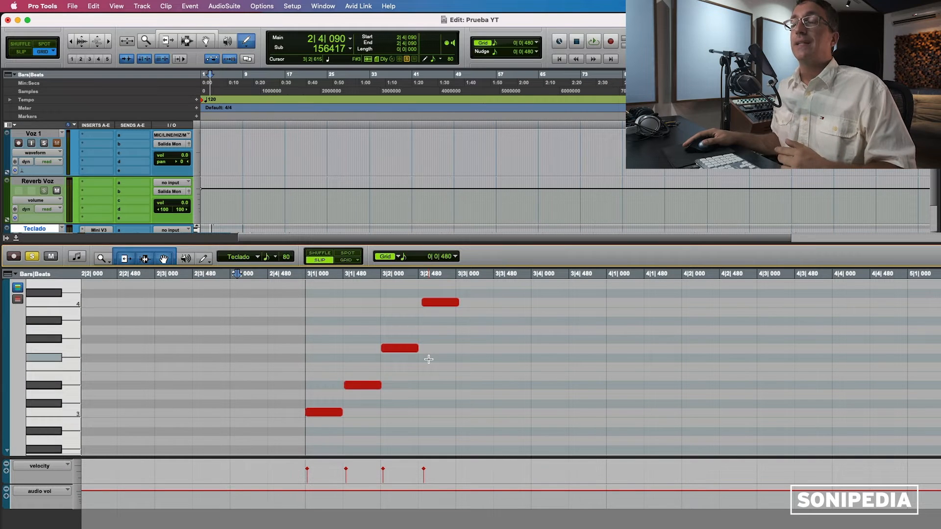
# Step: Lengthen the highest note and shift two notes by one grid step each
pyautogui.click(457, 302)
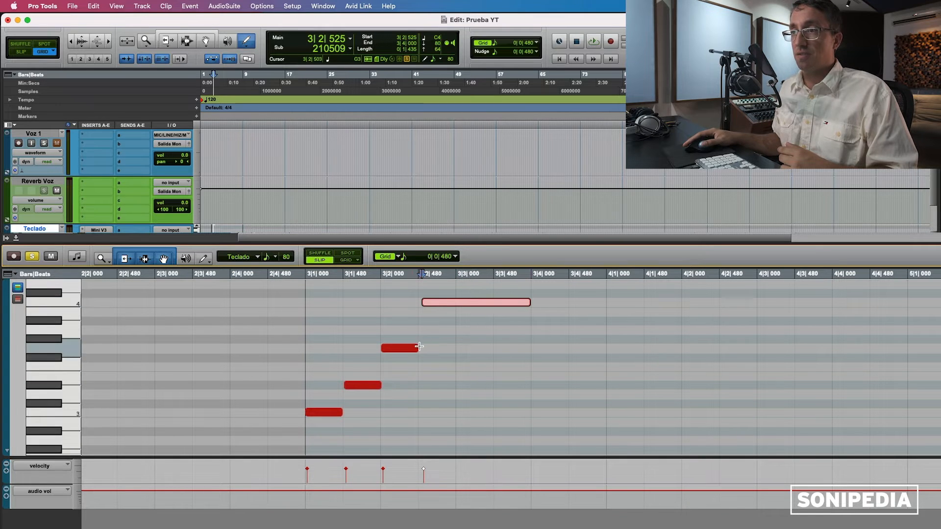
pyautogui.moveTo(416, 348); pyautogui.dragTo(515, 346)
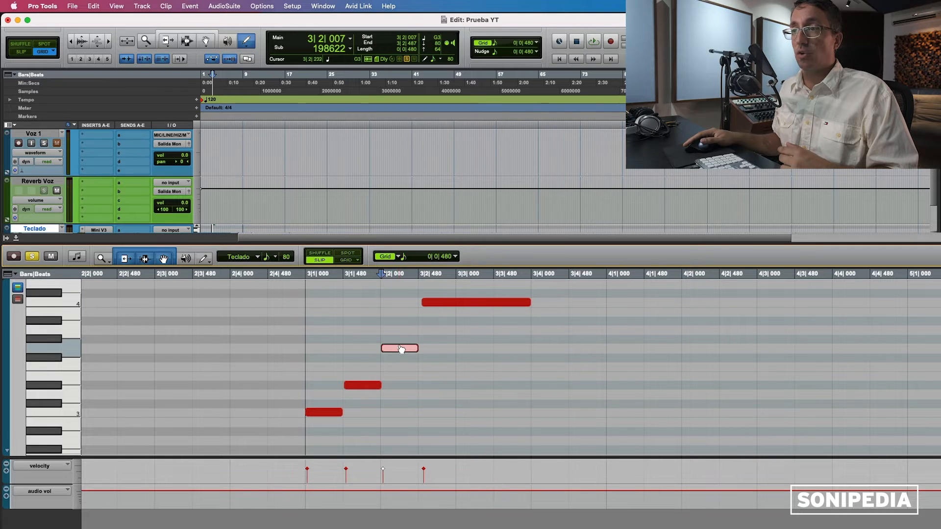
pyautogui.moveTo(401, 349); pyautogui.dragTo(363, 350)
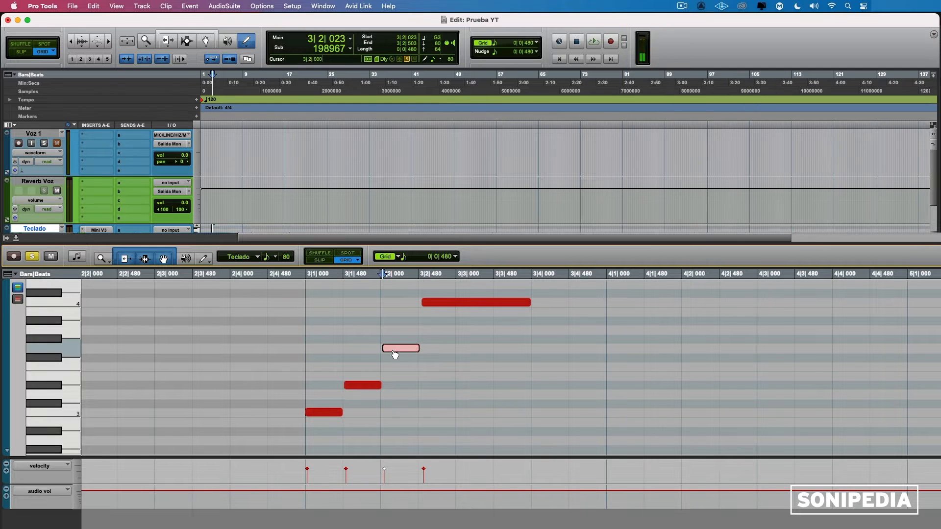
pyautogui.moveTo(355, 387); pyautogui.dragTo(391, 389)
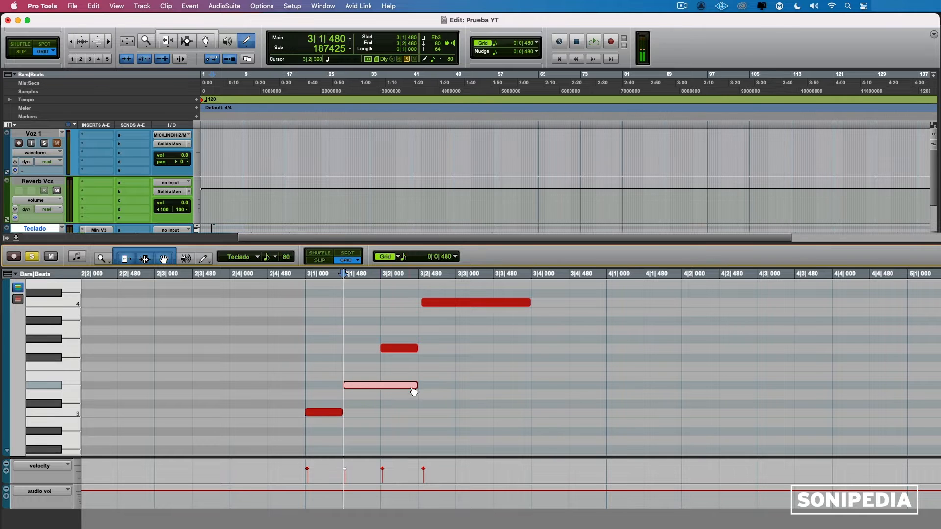
# Step: Switch to Slip mode and play back the edited phrase from bar 3
pyautogui.click(317, 261)
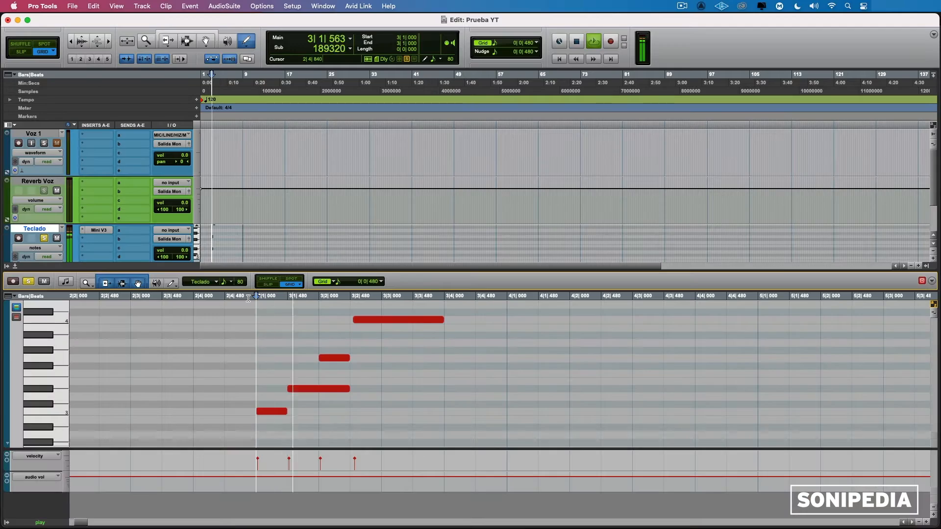
pyautogui.press('space')
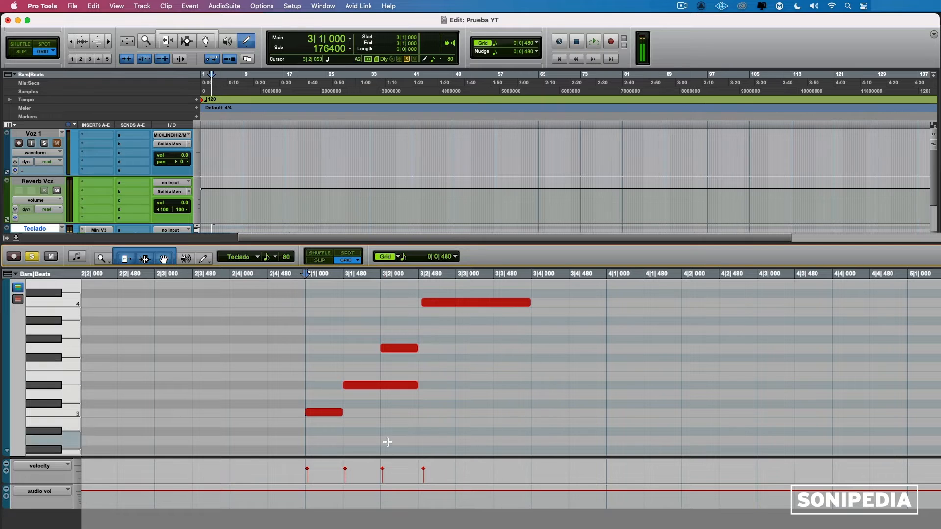
pyautogui.click(412, 387)
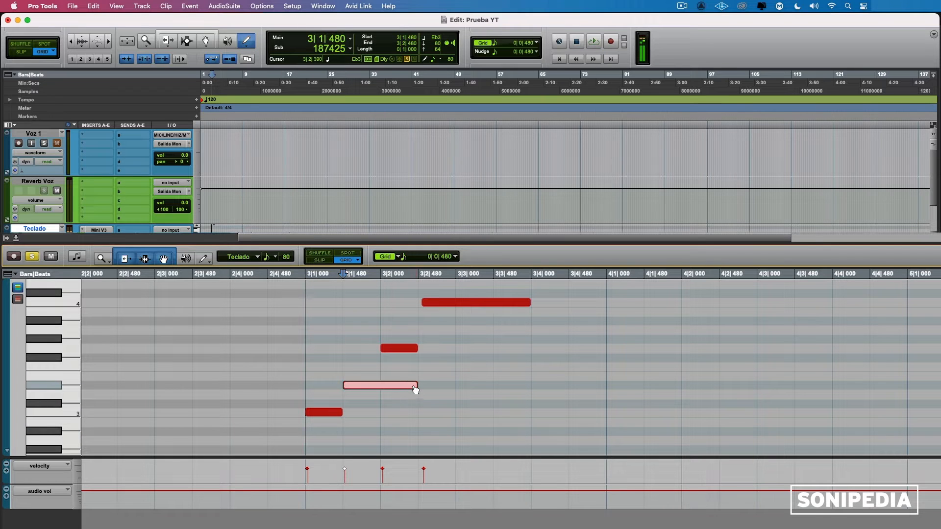
pyautogui.click(292, 276)
pyautogui.press('space')
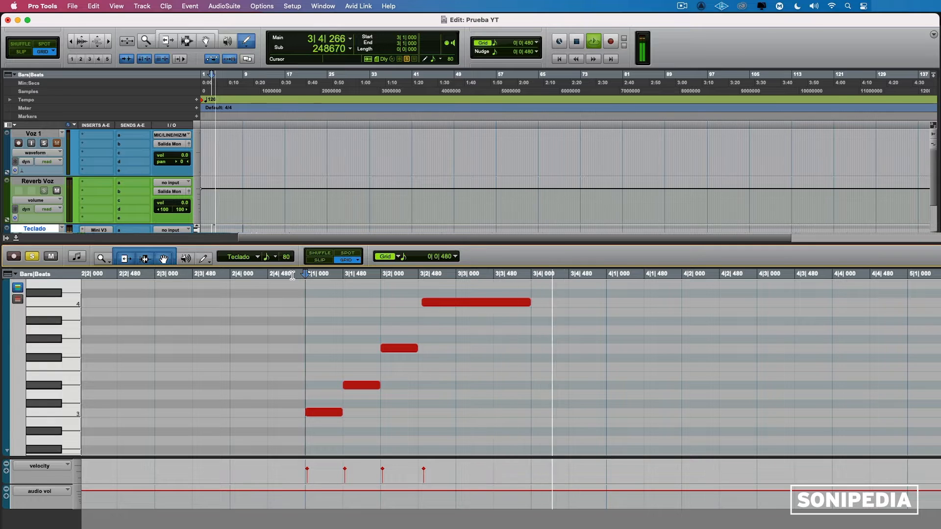
pyautogui.press('space')
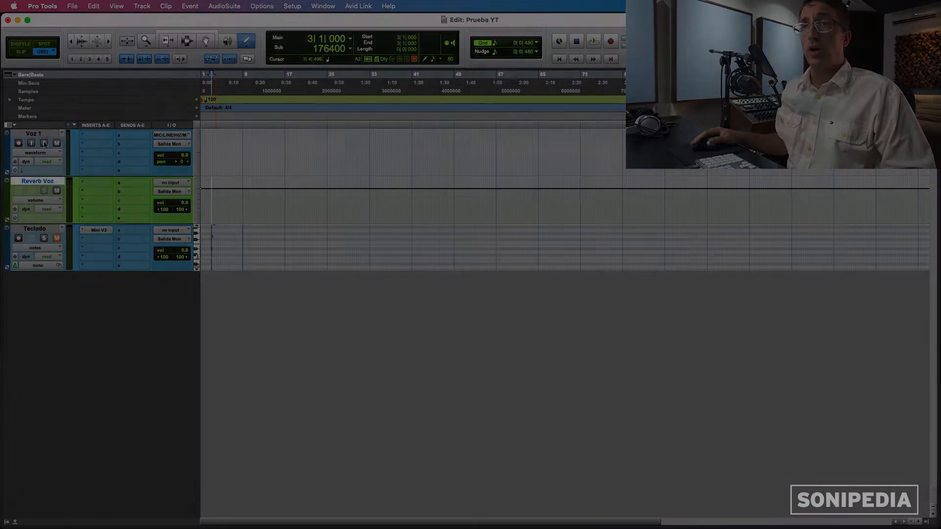
pyautogui.click(47, 134)
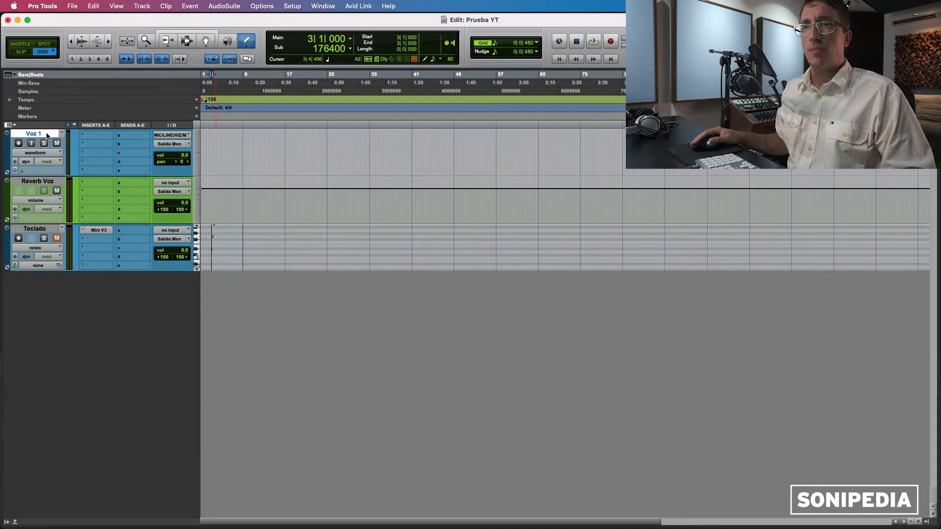
pyautogui.keyDown('shift'); pyautogui.click(45, 182); pyautogui.keyUp('shift')
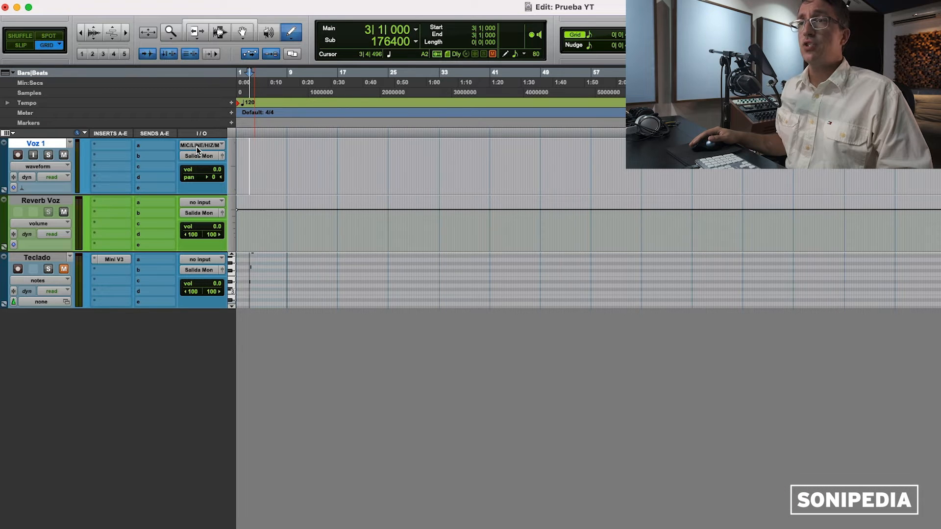
pyautogui.click(196, 147)
pyautogui.moveTo(203, 141)
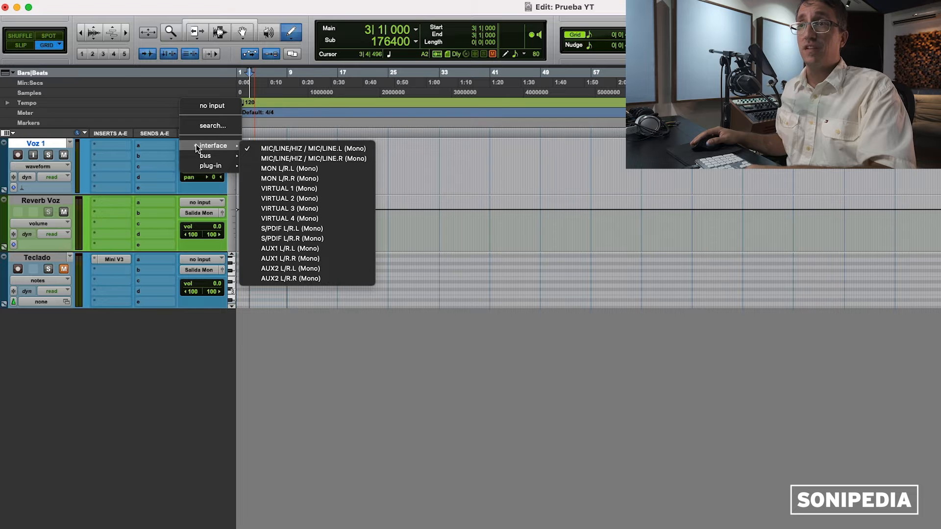
pyautogui.click(294, 149)
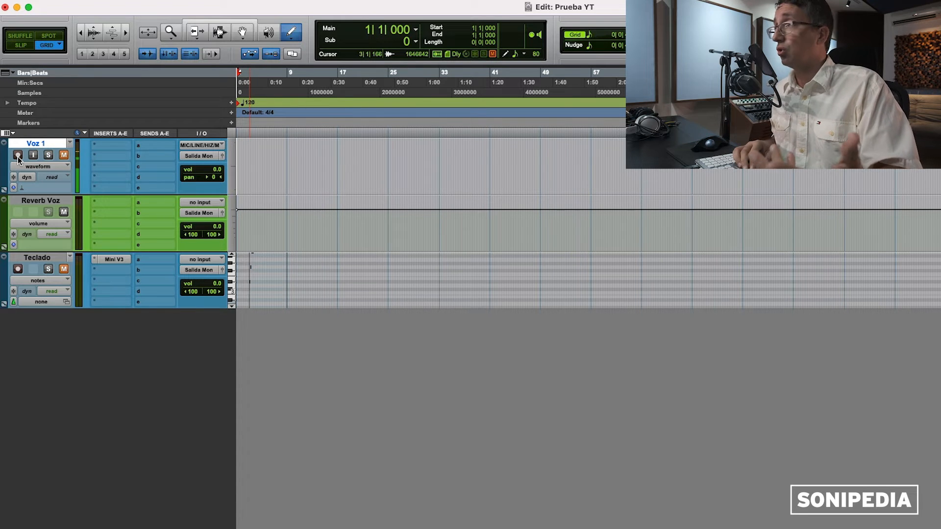
# Step: Zoom in, arm the session, and record the first vocal take onto Voz 1
pyautogui.press('t')
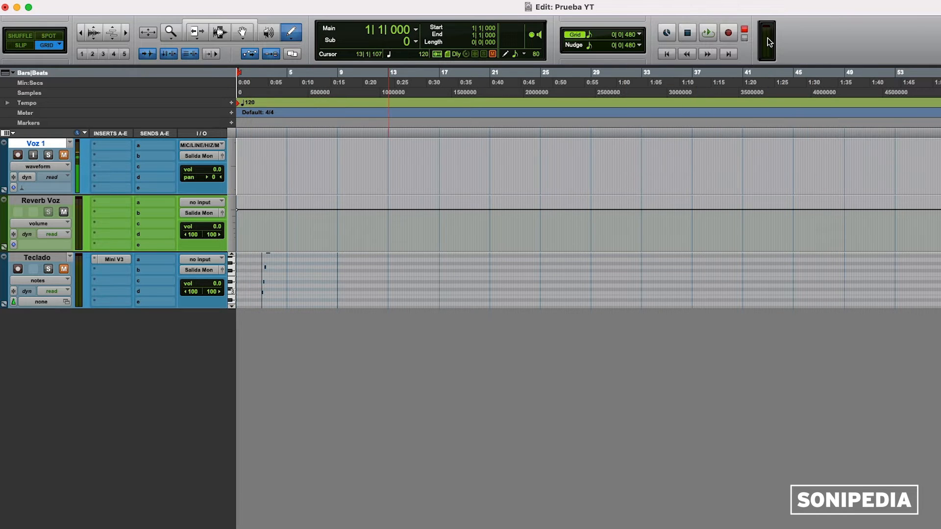
pyautogui.click(729, 34)
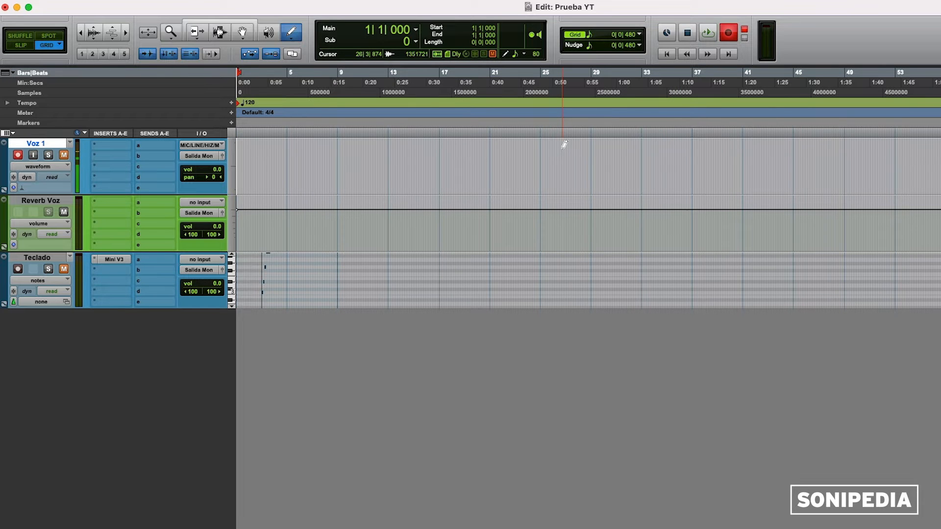
pyautogui.press('space')
pyautogui.press('t')
pyautogui.press('t')
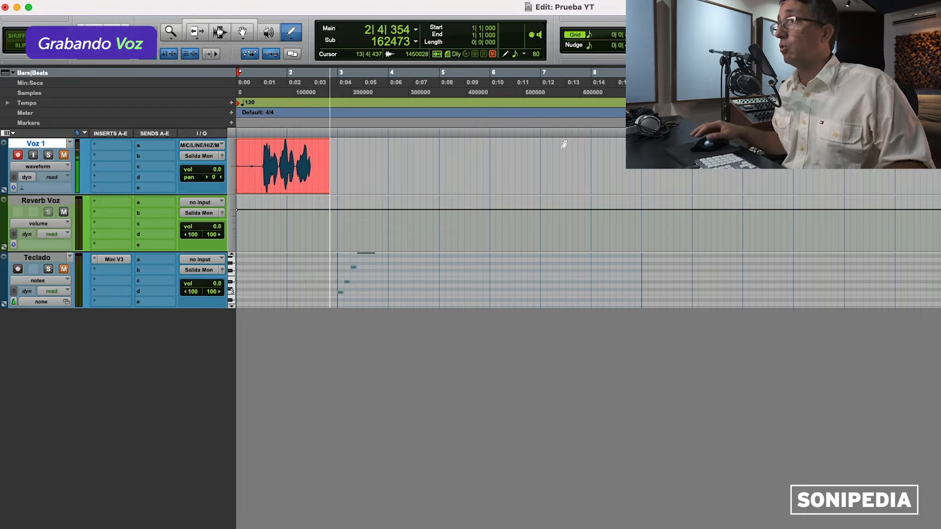
pyautogui.press('space')
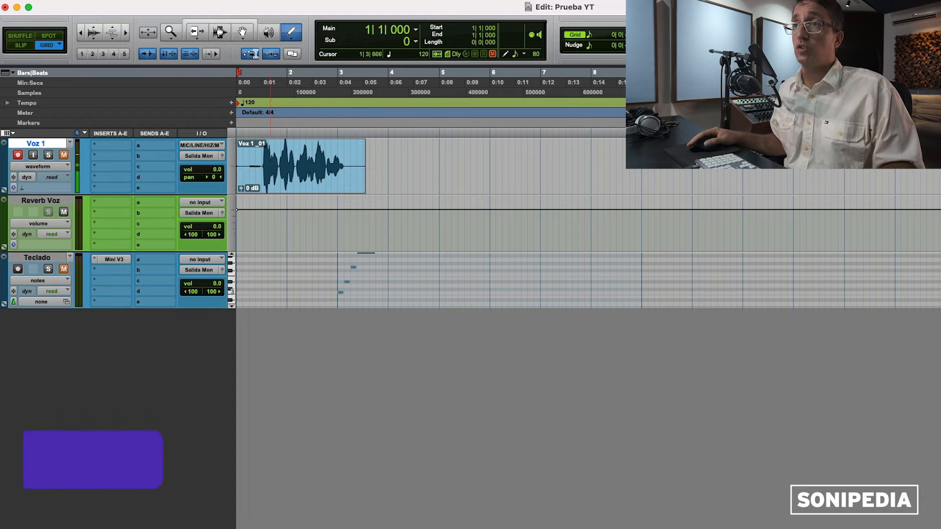
# Step: Select the Voz 1_01 clip with the Smart Tool, play it back, and toggle Voz 1's mute
pyautogui.click(227, 21)
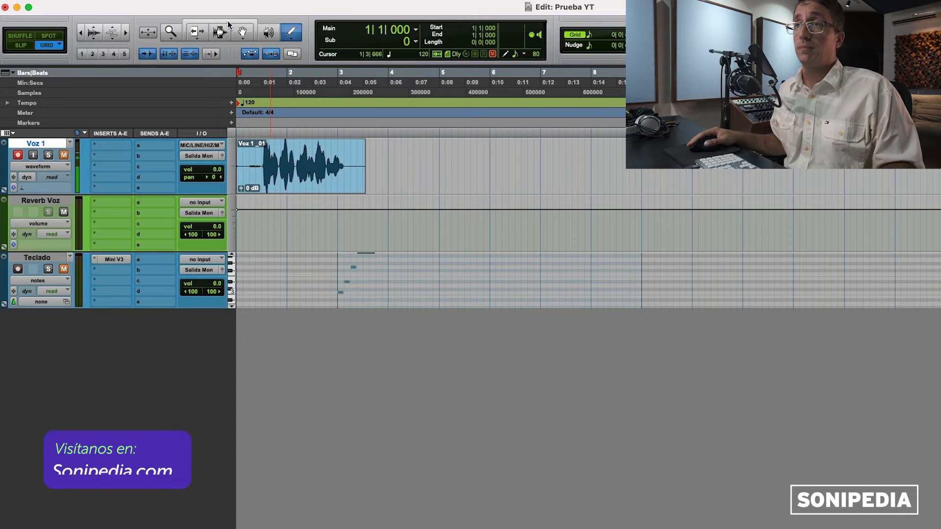
pyautogui.click(241, 131)
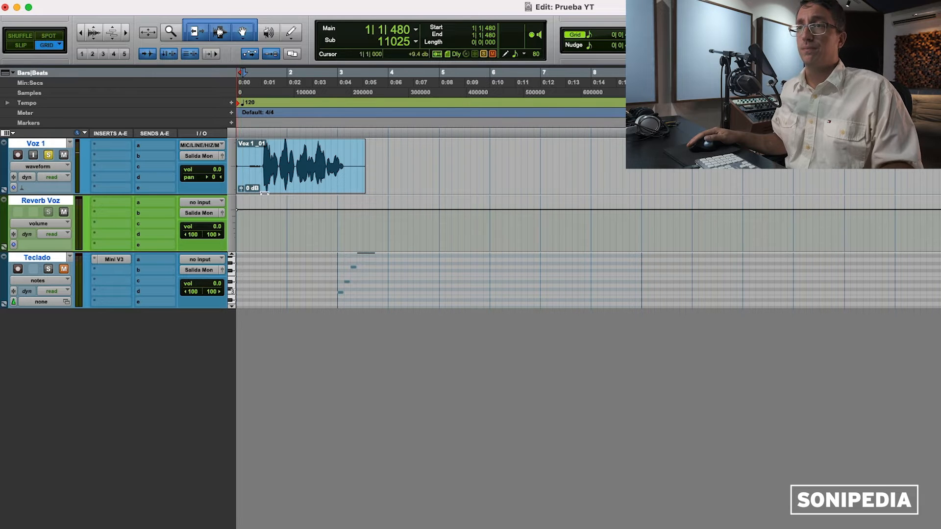
pyautogui.click(315, 192)
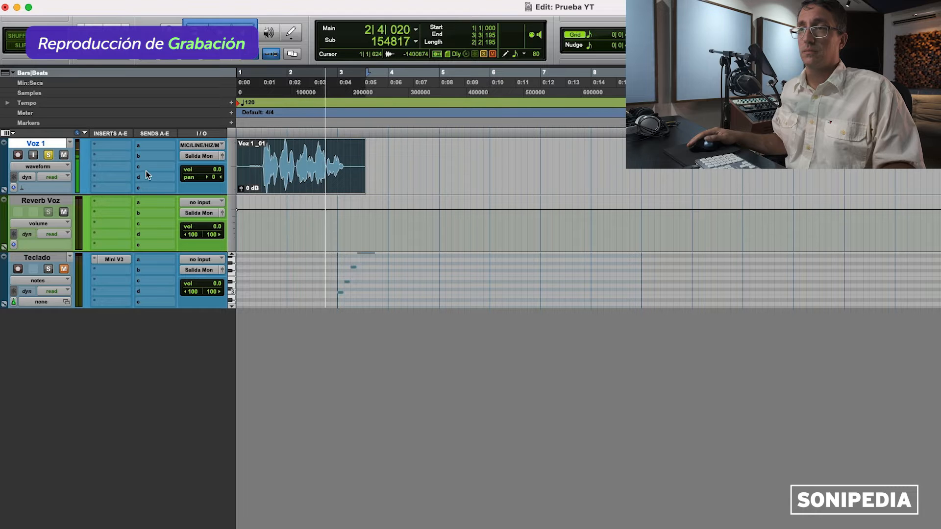
pyautogui.press('space')
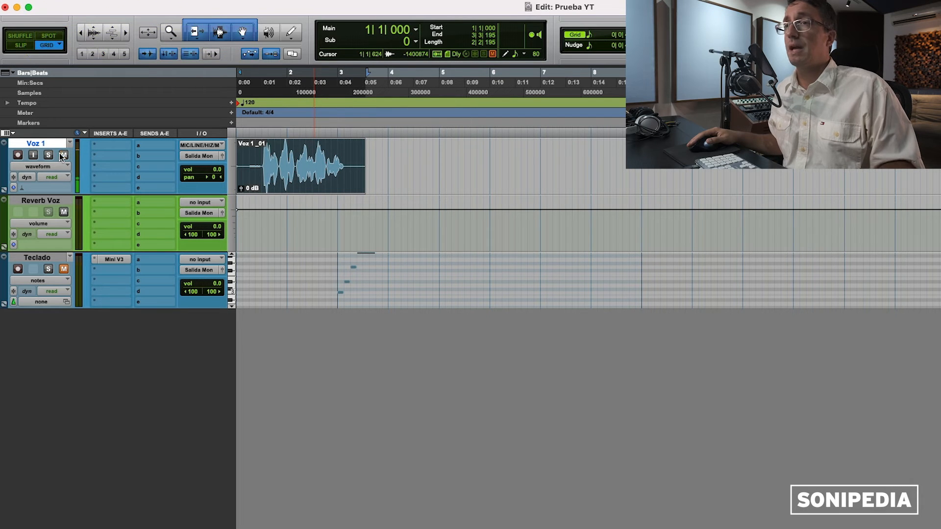
pyautogui.click(63, 155)
pyautogui.press('Return')
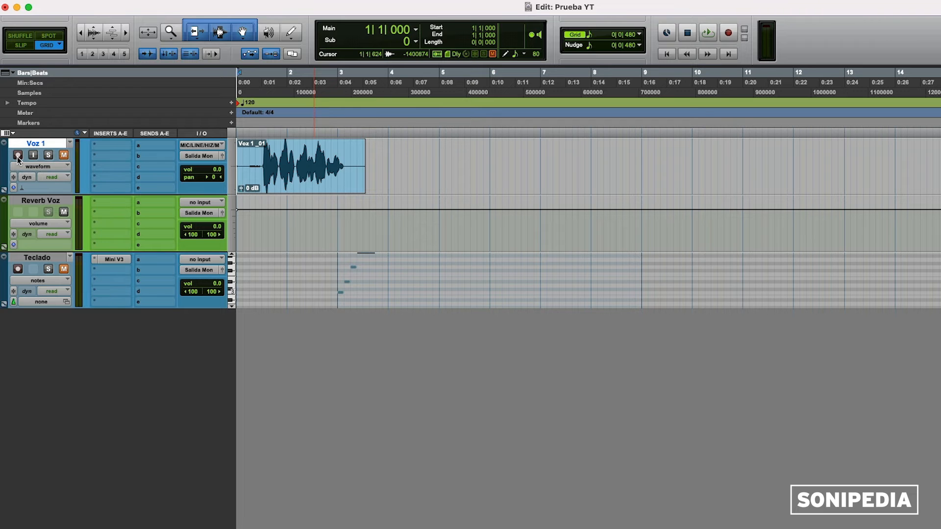
# Step: Create a new playlist named Voz 2 and record a second vocal take on it
pyautogui.click(70, 145)
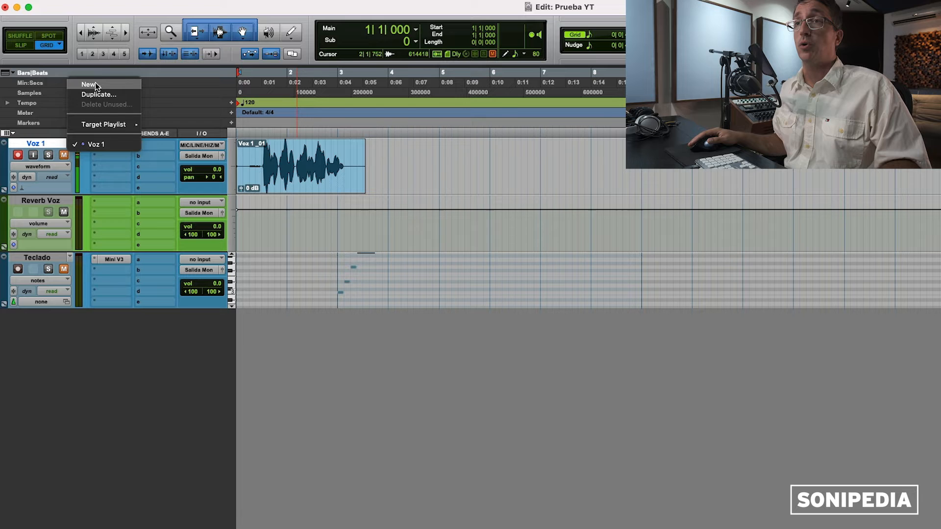
pyautogui.click(95, 82)
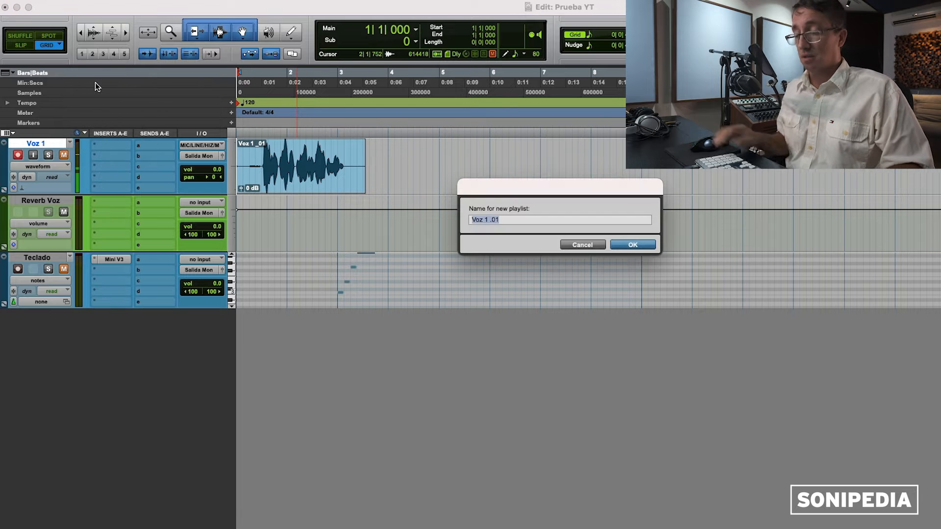
pyautogui.press('Right')
pyautogui.press('BackSpace')
pyautogui.press('BackSpace')
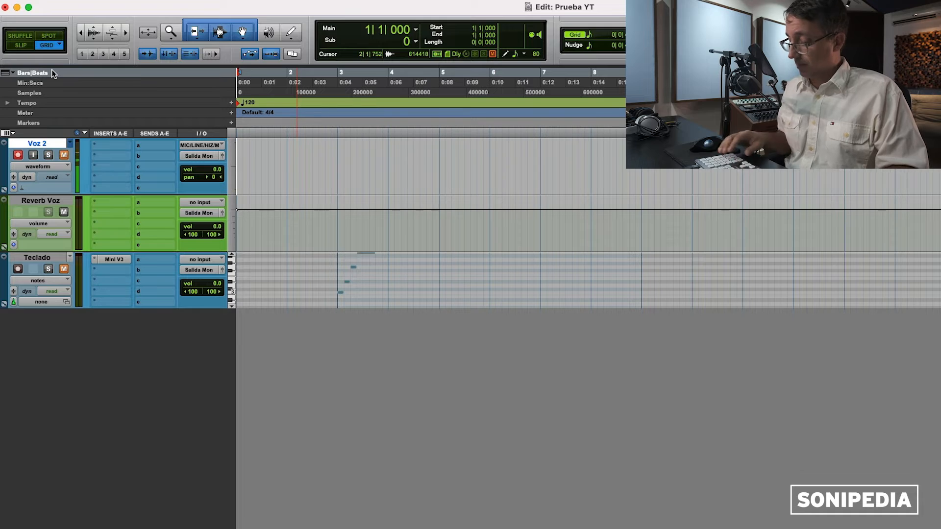
pyautogui.press('Return')
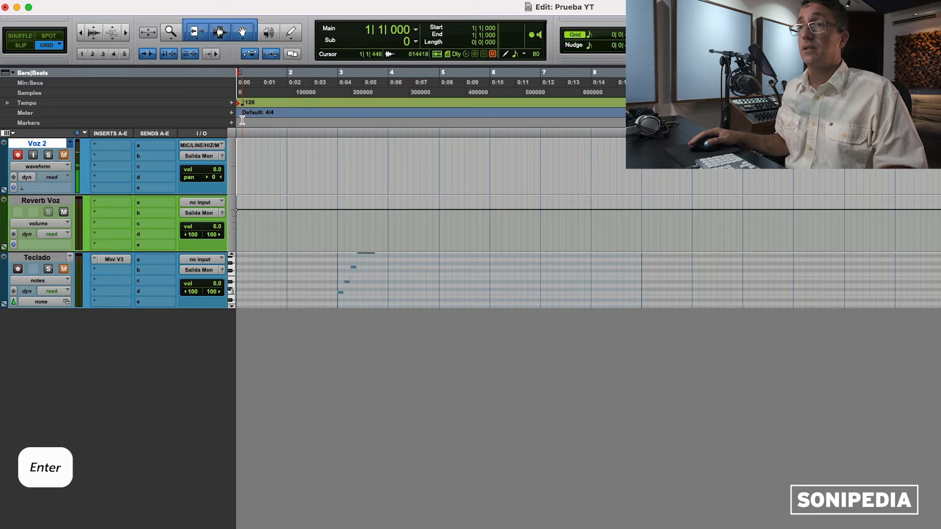
pyautogui.press('3')
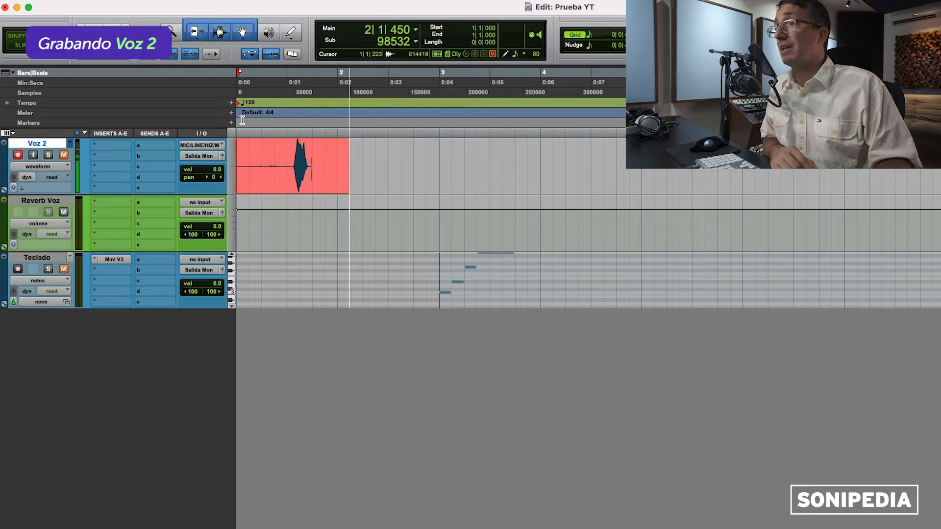
pyautogui.press('super+bracketleft')
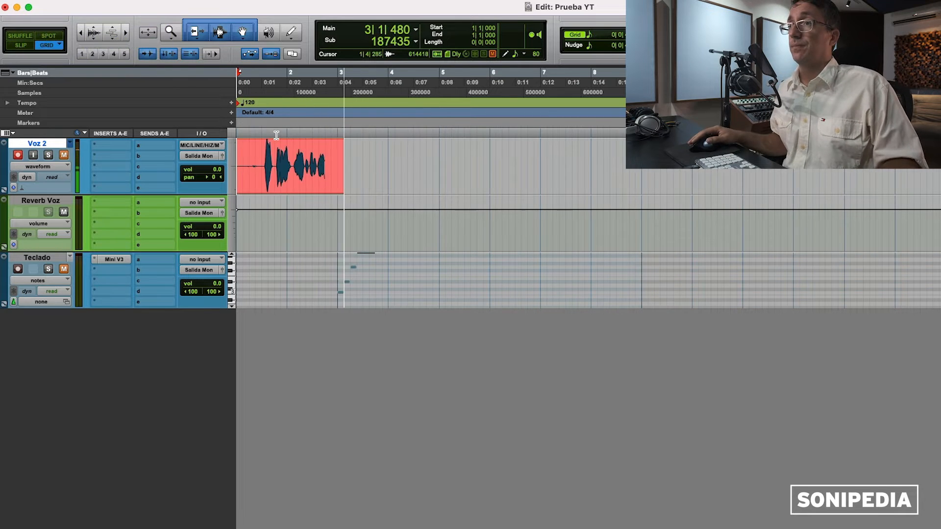
pyautogui.press('space')
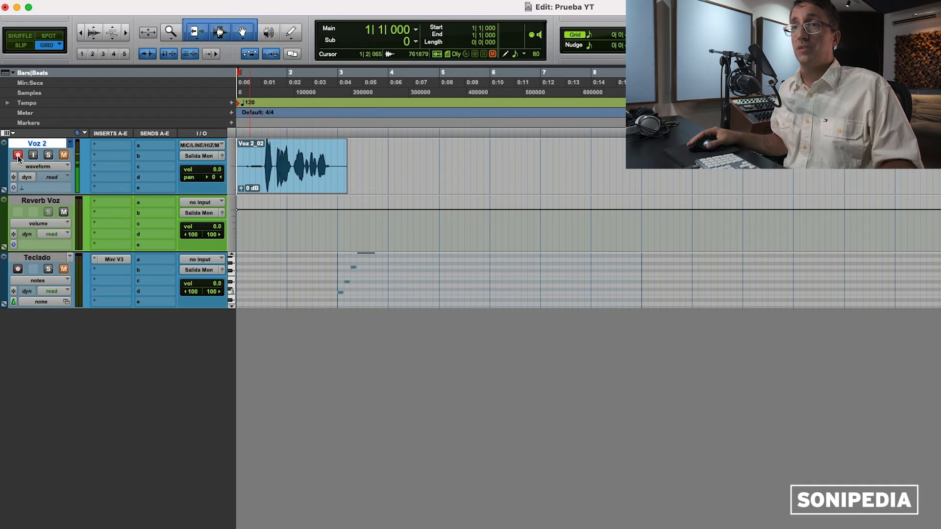
# Step: Switch between the Voz 1 and Voz 2 playlists, playing each take to compare
pyautogui.click(70, 144)
pyautogui.click(72, 134)
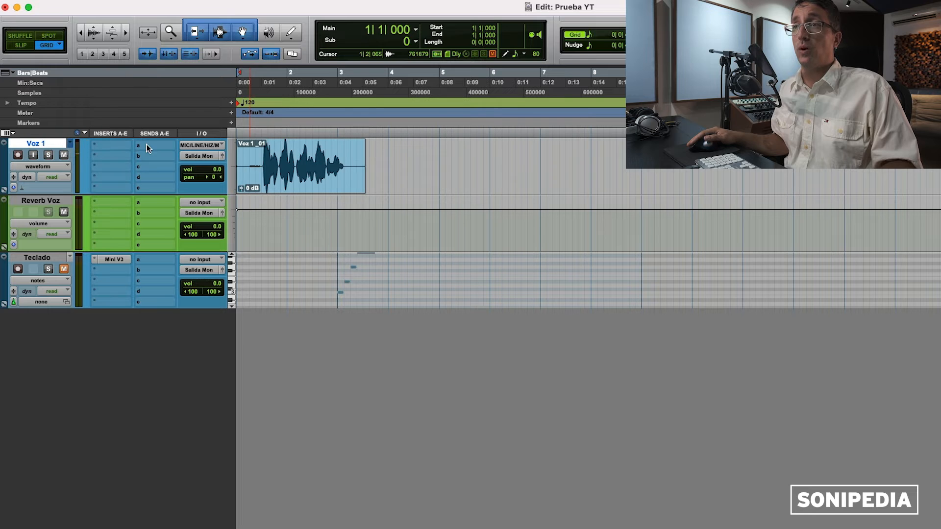
pyautogui.press('space')
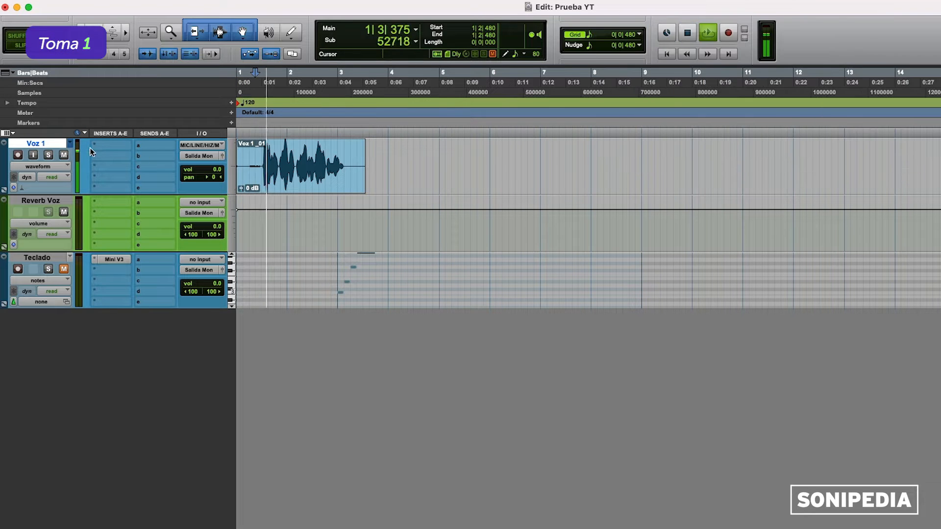
pyautogui.press('space')
pyautogui.click(70, 144)
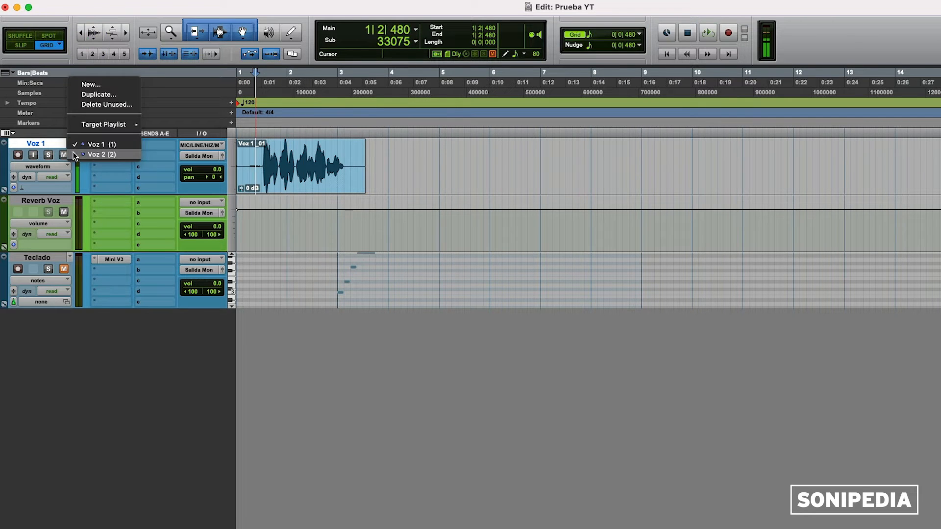
pyautogui.click(75, 154)
pyautogui.press('space')
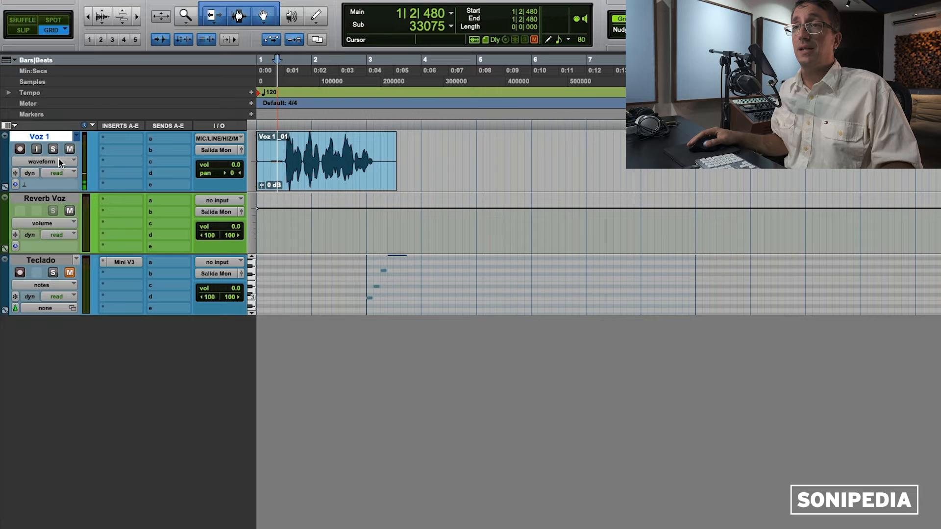
pyautogui.click(57, 164)
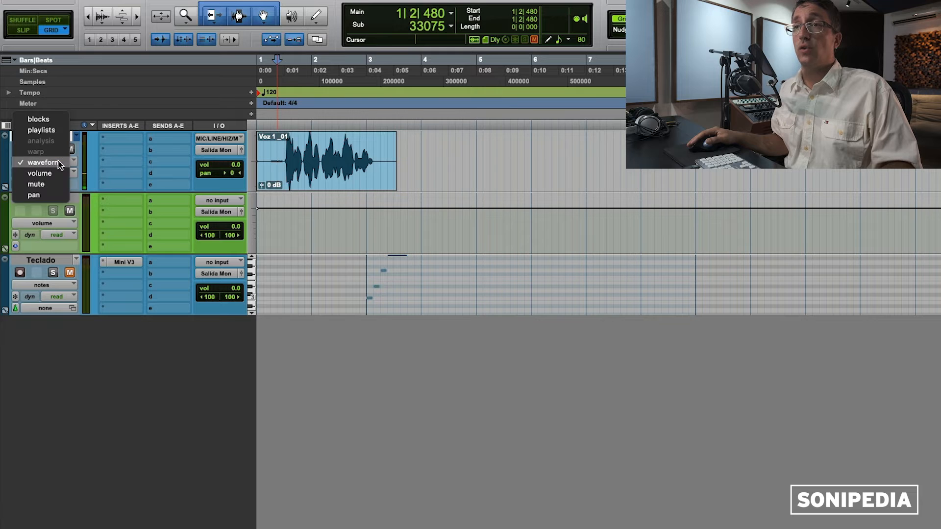
pyautogui.click(53, 130)
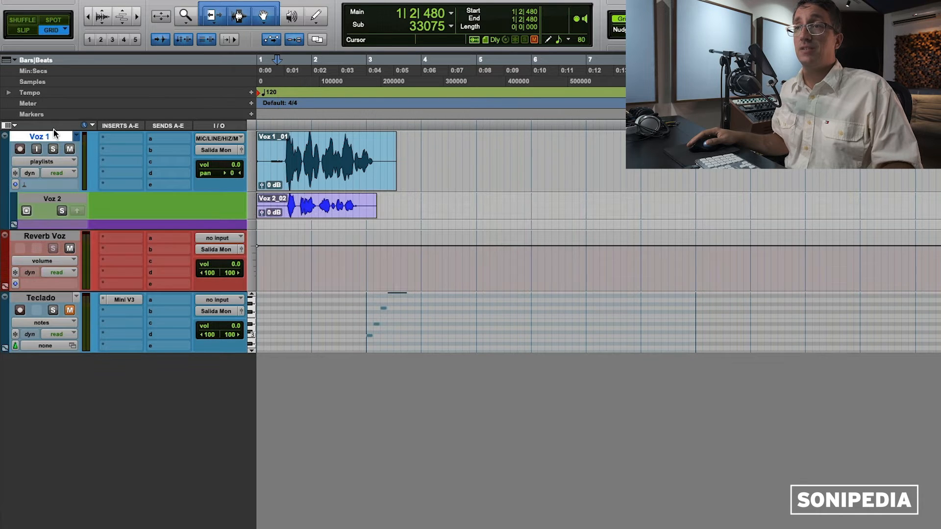
pyautogui.click(248, 204)
pyautogui.click(261, 219)
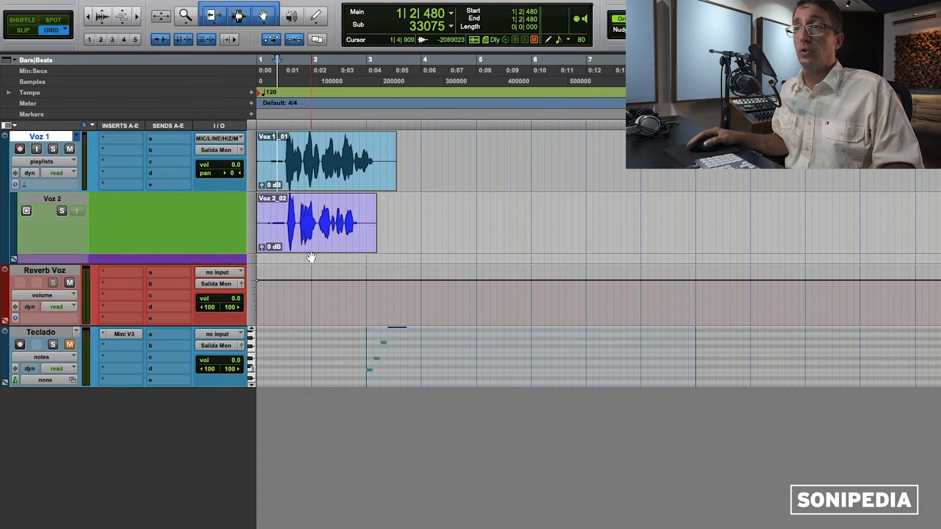
pyautogui.click(283, 206)
pyautogui.press('super+bracketright')
pyautogui.press('super+bracketright')
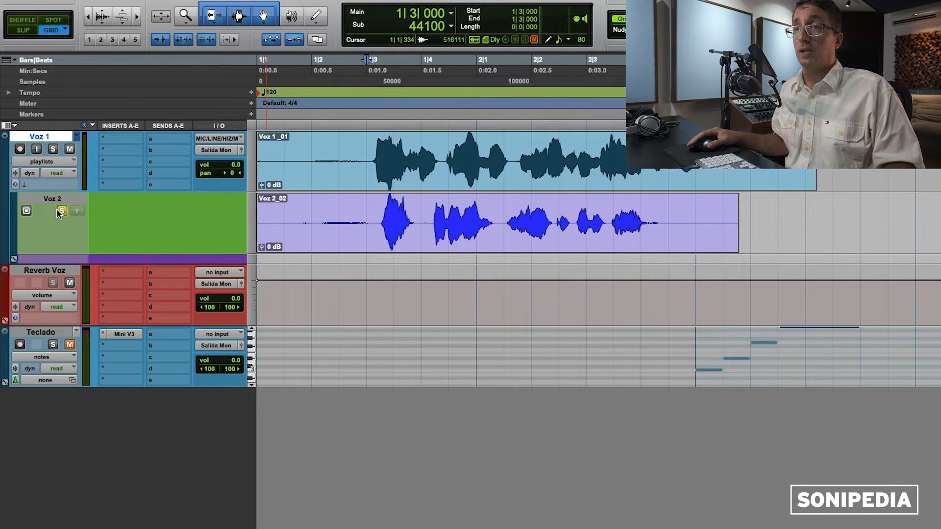
pyautogui.press('space')
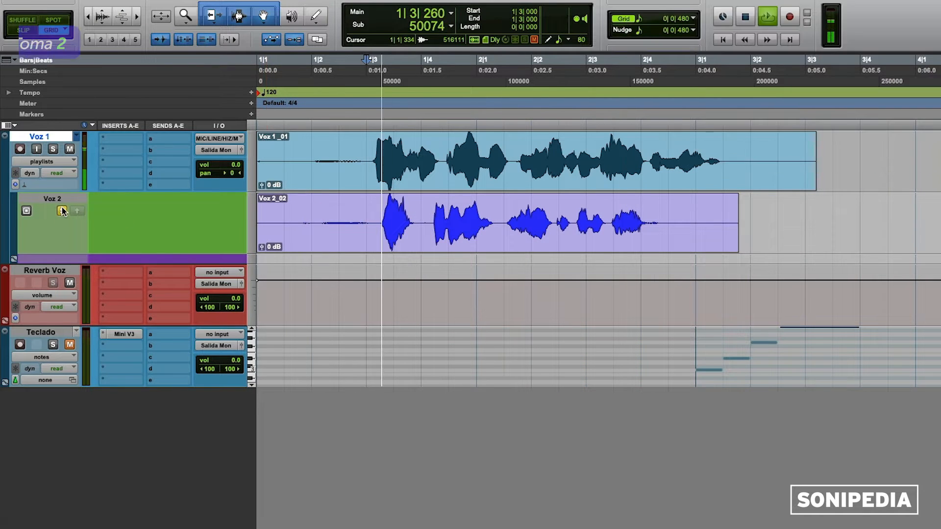
pyautogui.click(54, 150)
pyautogui.press('space')
pyautogui.press('space')
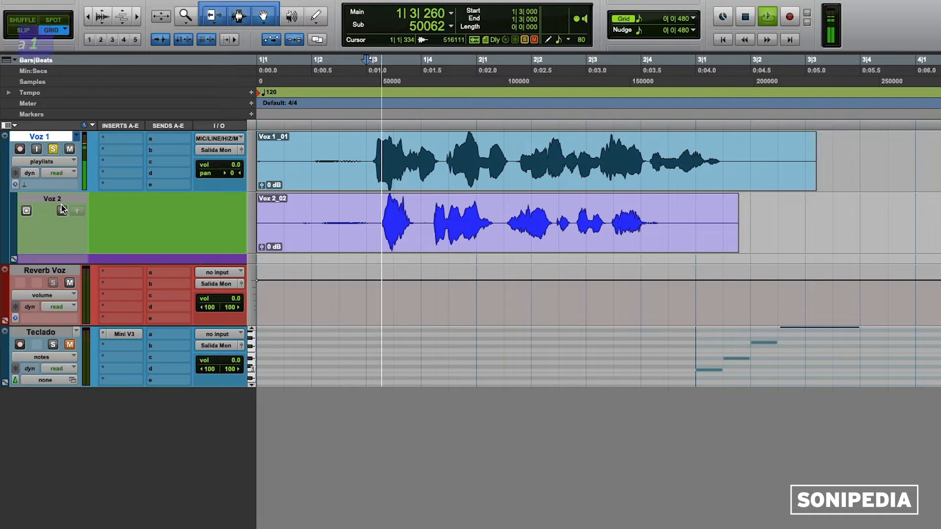
pyautogui.press('space')
pyautogui.click(54, 150)
pyautogui.press('space')
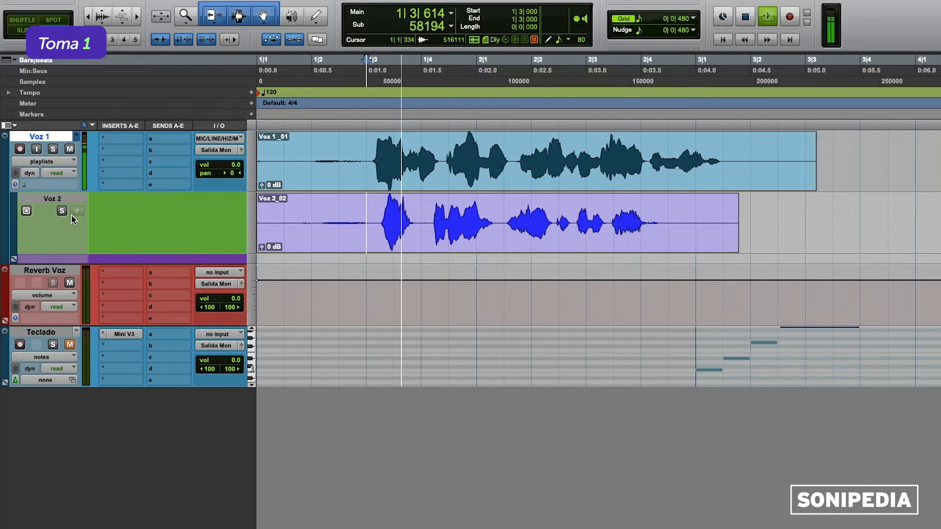
pyautogui.press('space')
pyautogui.click(63, 212)
pyautogui.press('space')
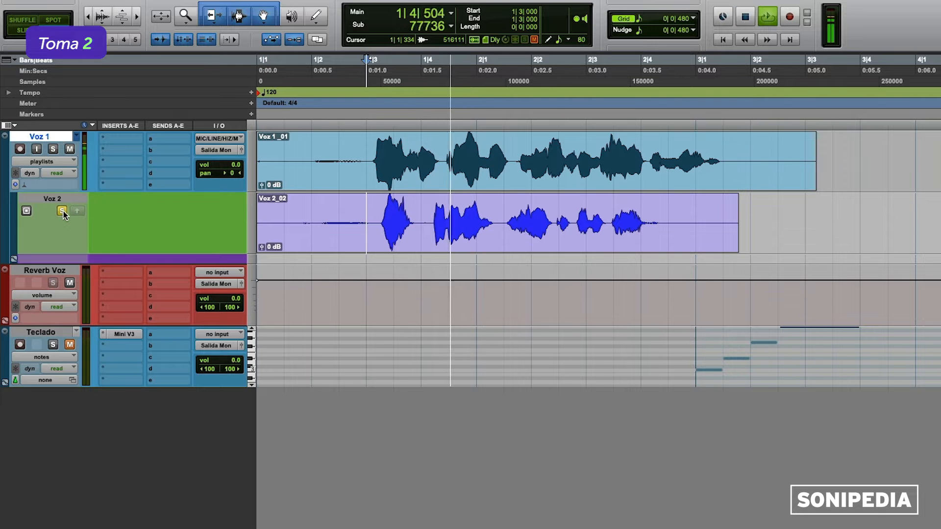
pyautogui.press('space')
pyautogui.click(62, 211)
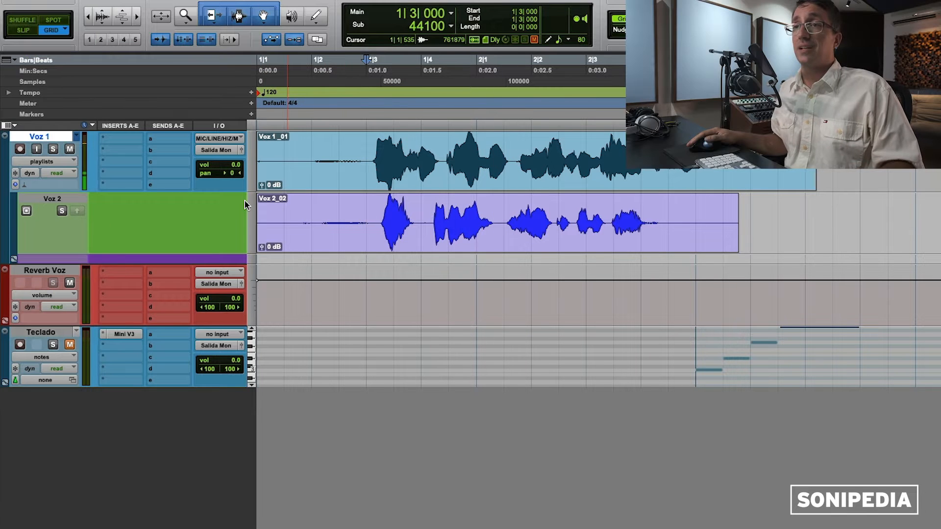
pyautogui.click(61, 162)
pyautogui.click(61, 196)
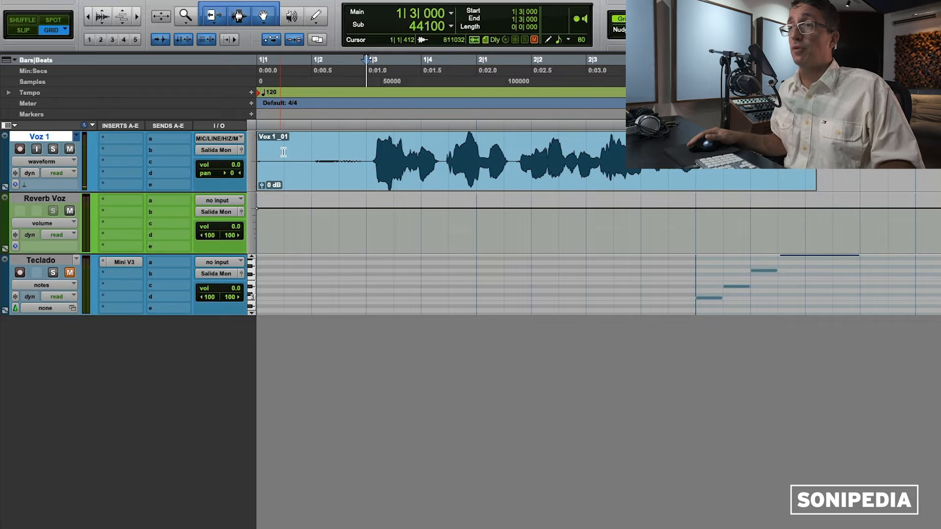
pyautogui.press('r')
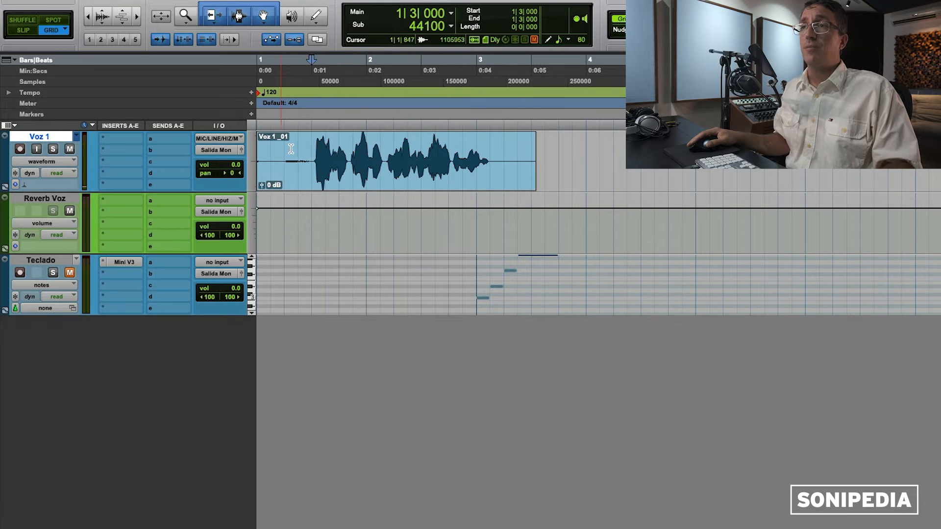
# Step: Select Voz 1 from 1|2|000 to 3|2|000 and route its send a to Bus 15-16
pyautogui.moveTo(287, 152); pyautogui.dragTo(504, 154)
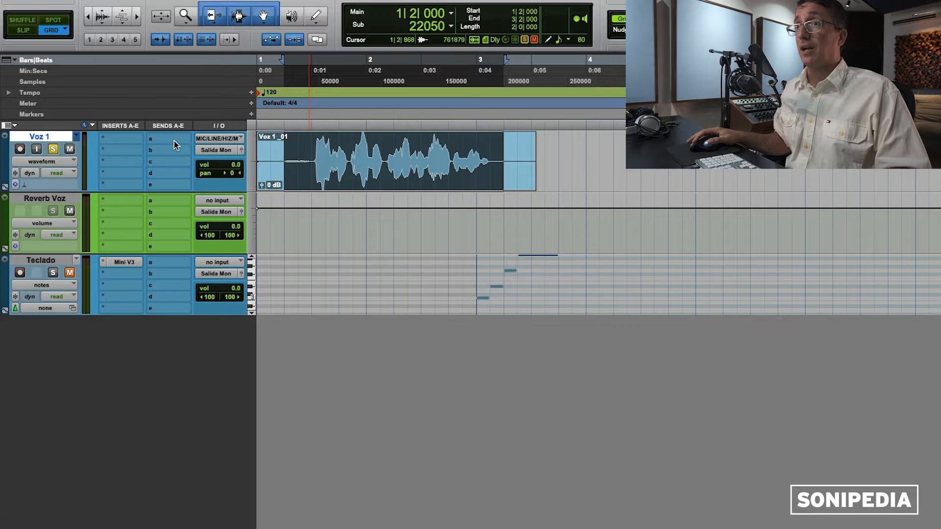
pyautogui.click(174, 140)
pyautogui.moveTo(181, 153)
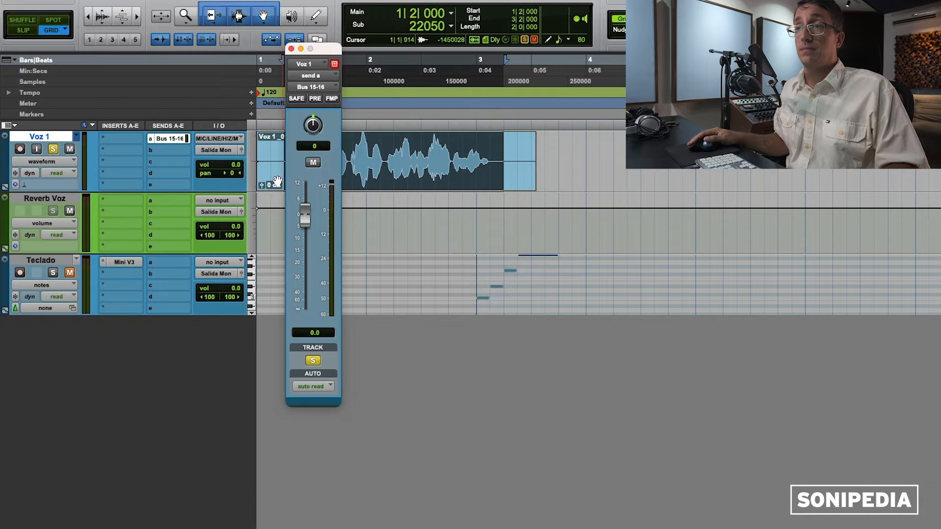
# Step: Set the Reverb Voz input to Bus 15-16 (Stereo) and play to hear the Voz 1 send
pyautogui.press('space')
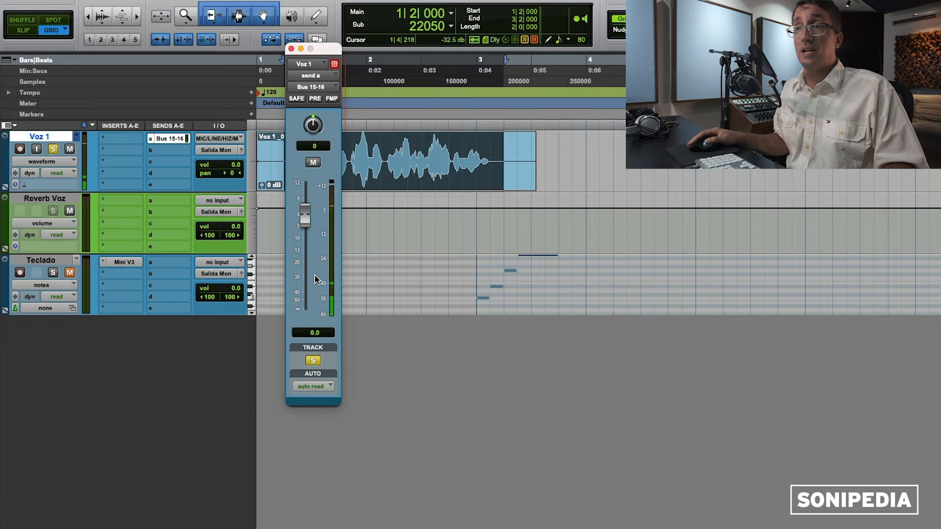
pyautogui.click(228, 200)
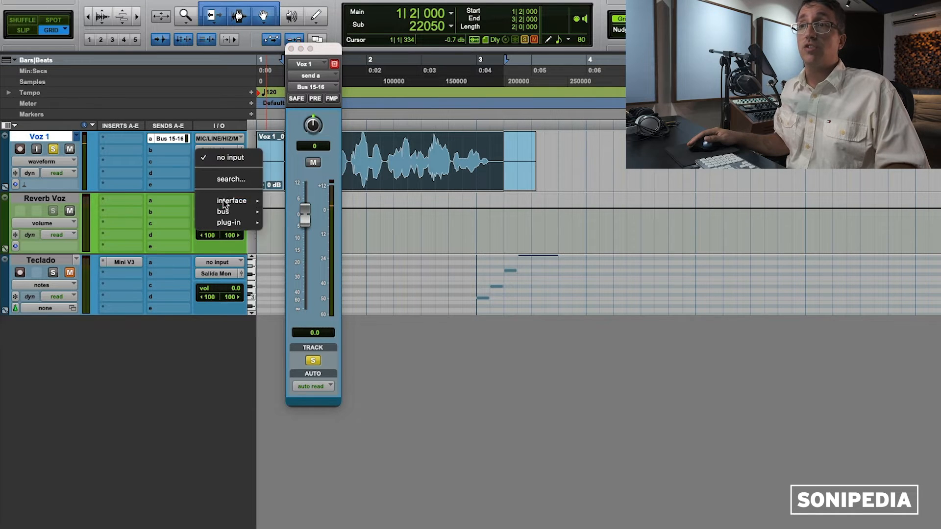
pyautogui.click(126, 188)
pyautogui.click(38, 199)
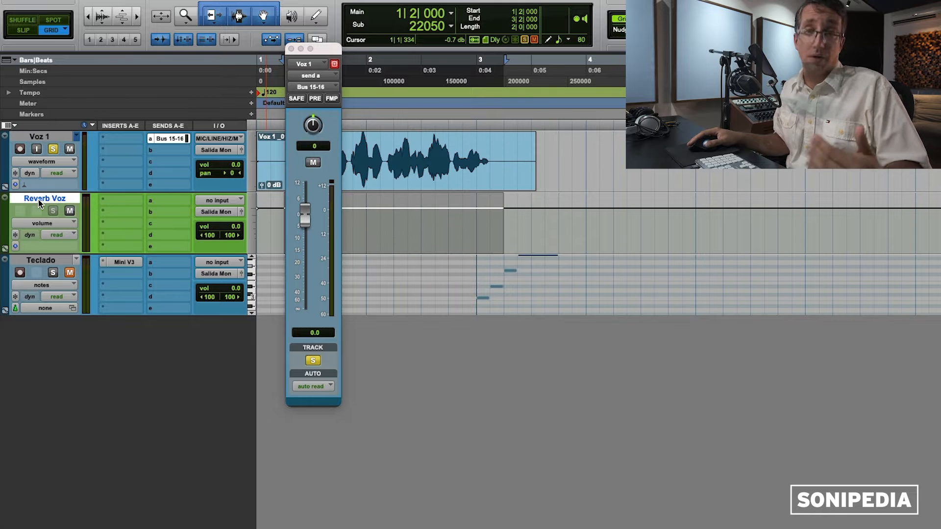
pyautogui.click(225, 202)
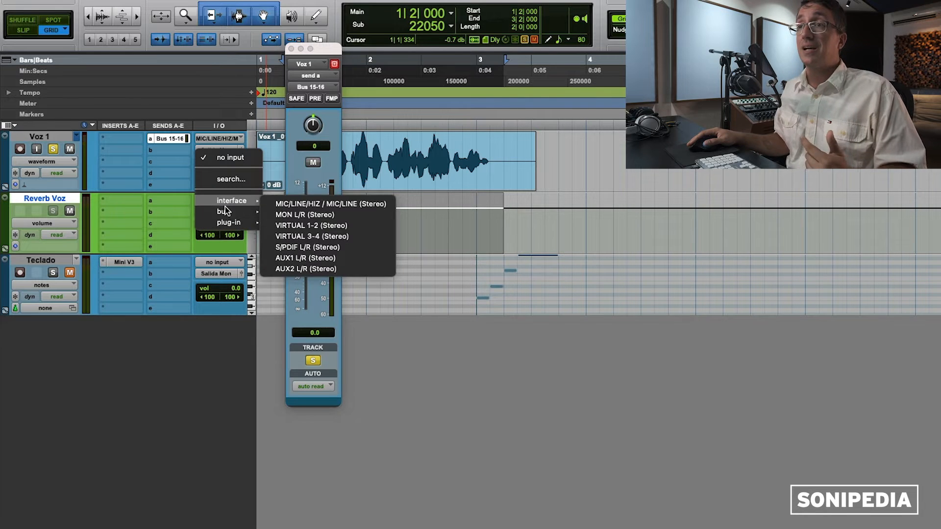
pyautogui.moveTo(226, 212)
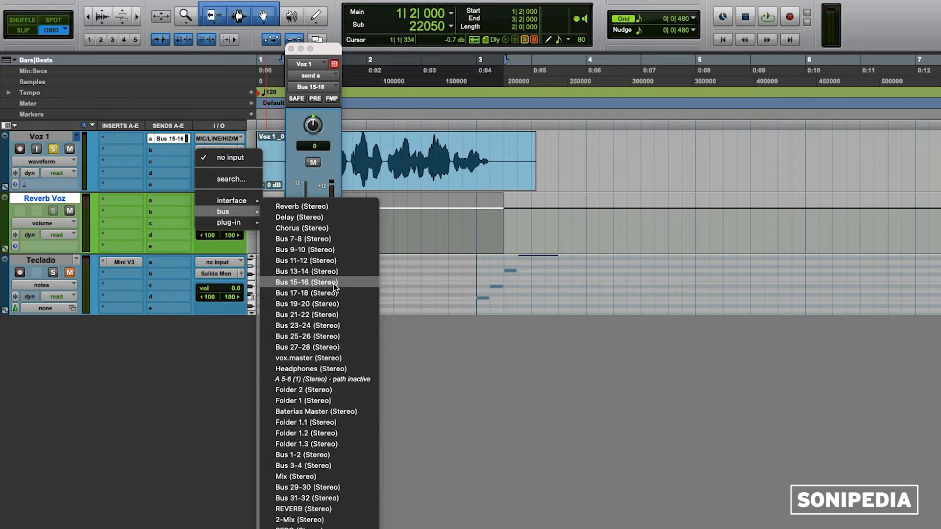
pyautogui.click(333, 283)
pyautogui.press('space')
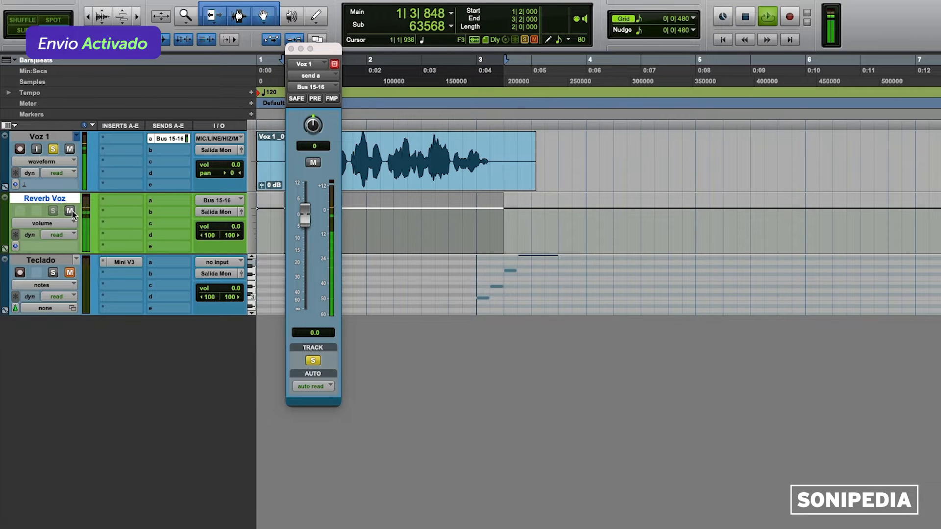
pyautogui.press('space')
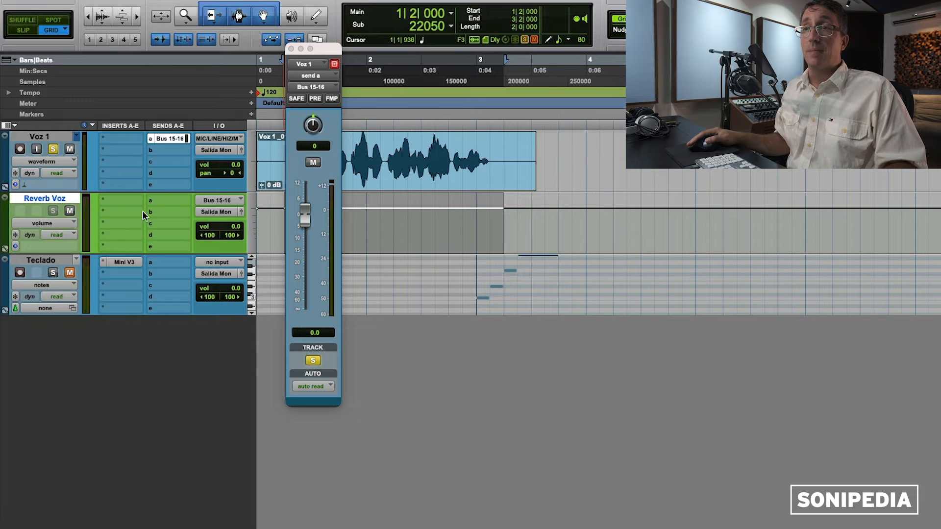
# Step: Insert D-Verb on Reverb Voz's first insert and toggle its mute to compare
pyautogui.click(117, 199)
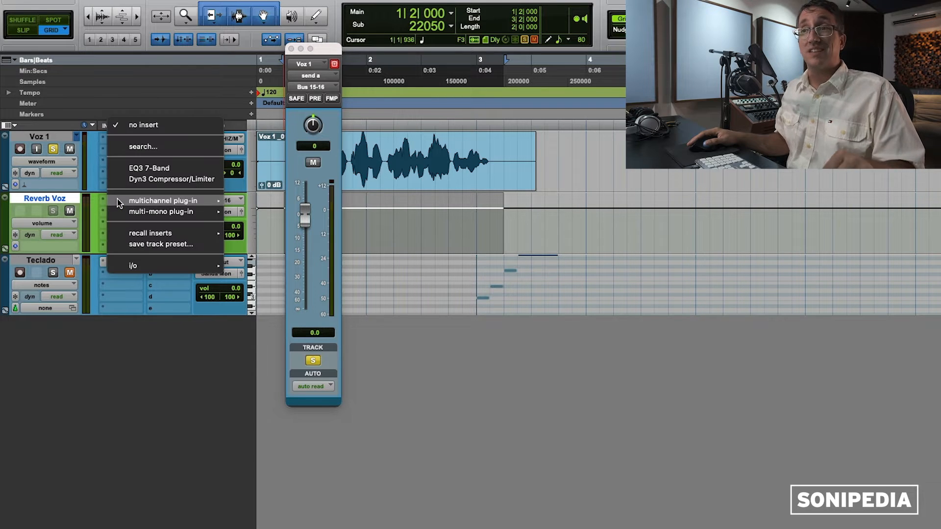
pyautogui.moveTo(116, 199)
pyautogui.moveTo(284, 237)
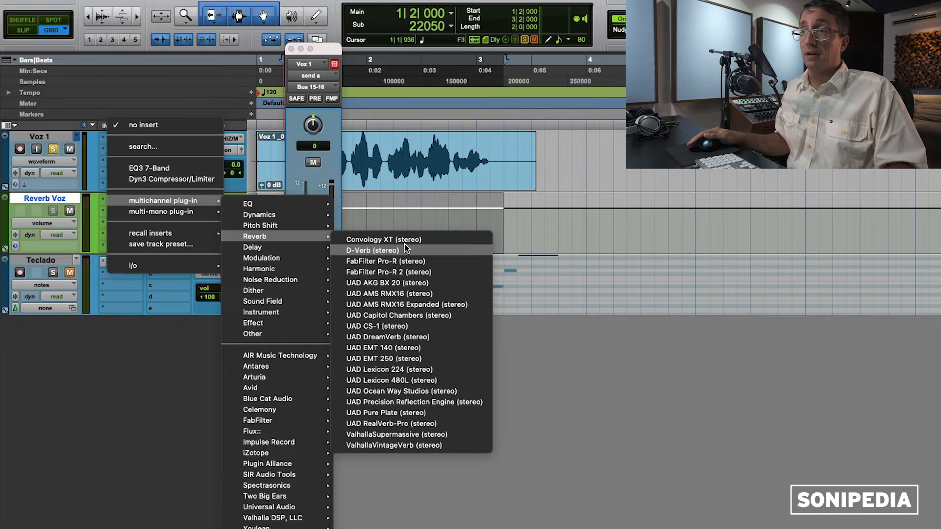
pyautogui.click(405, 249)
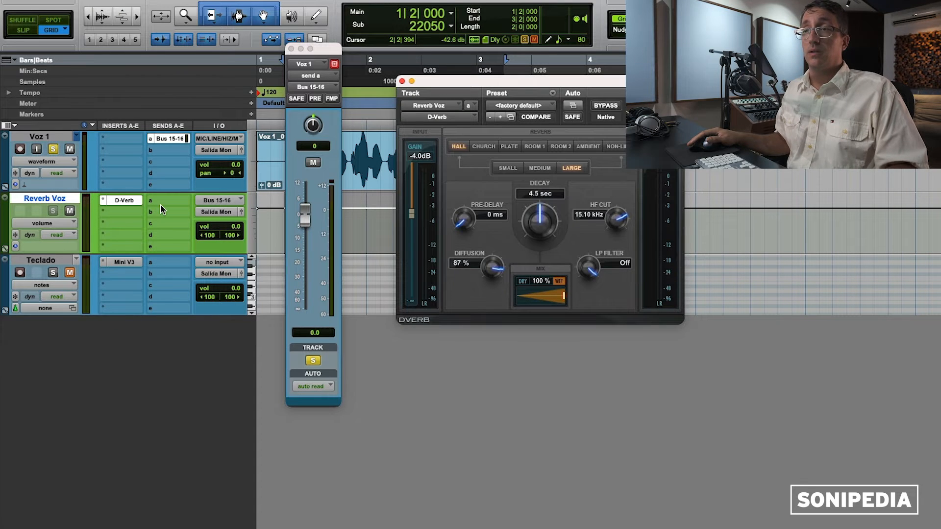
pyautogui.click(72, 210)
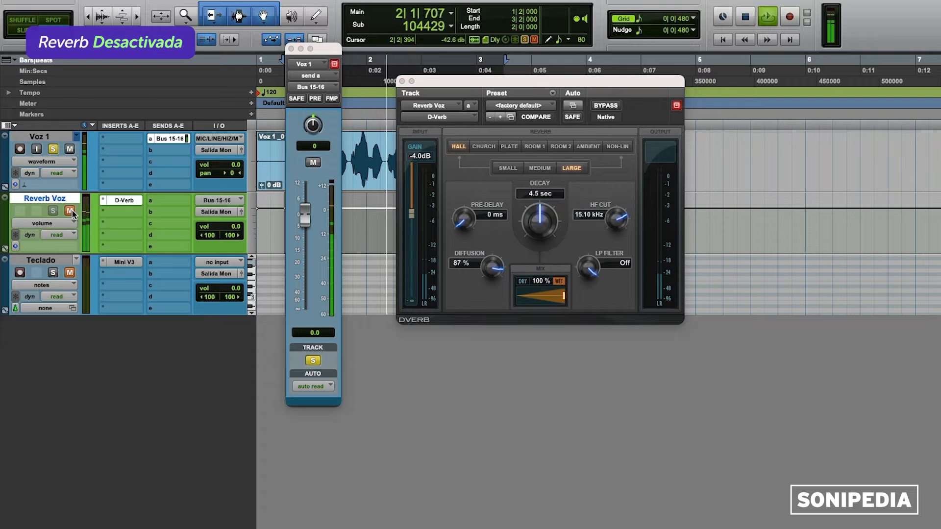
pyautogui.click(72, 211)
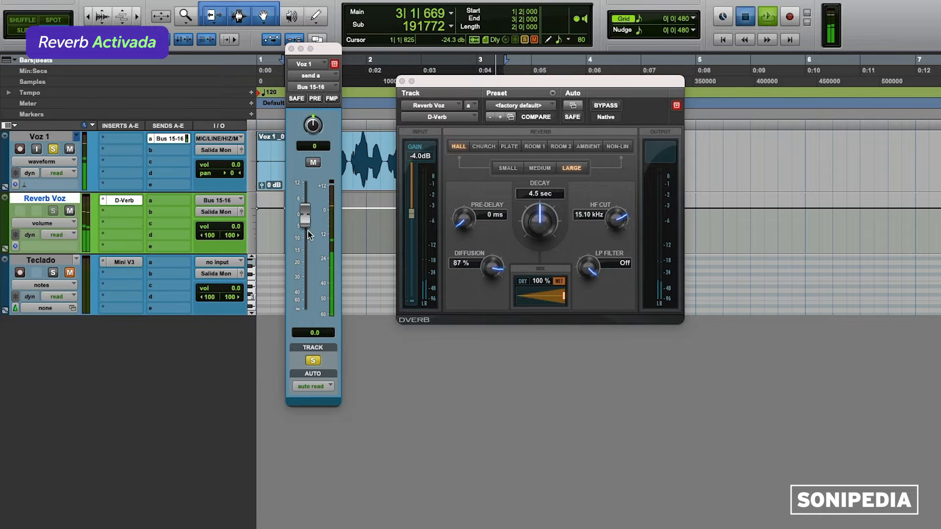
# Step: Adjust the Voz 1 reverb send level during playback, mute Reverb Voz, and close the send window
pyautogui.moveTo(303, 218); pyautogui.dragTo(303, 251)
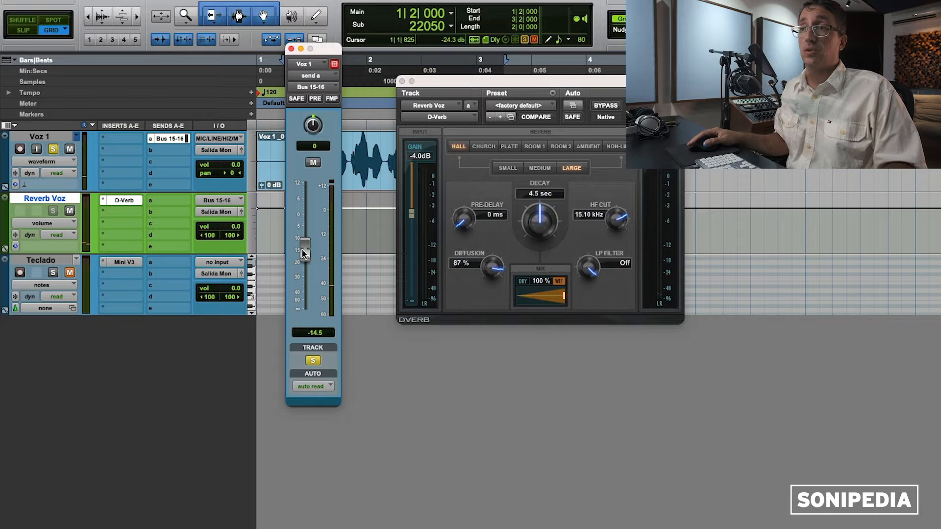
pyautogui.press('space')
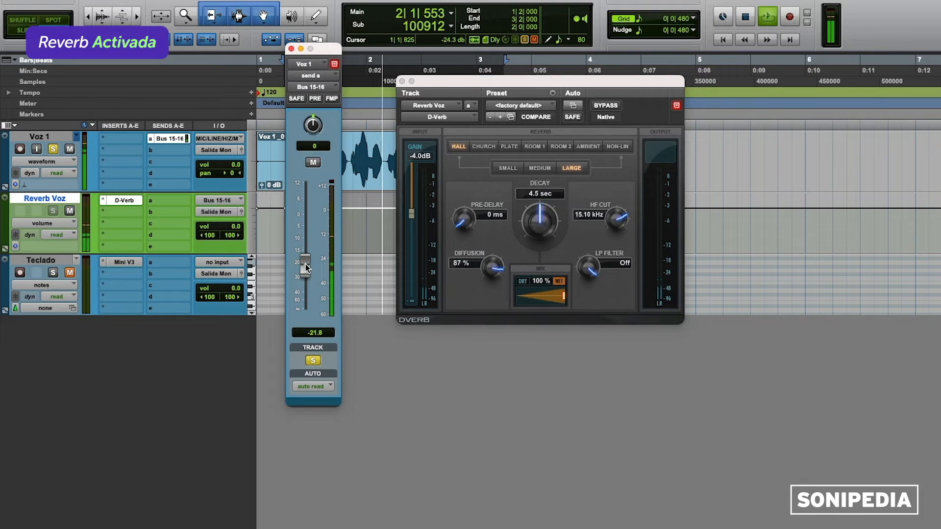
pyautogui.moveTo(307, 261)
pyautogui.mouseDown()
pyautogui.moveTo(305, 191)
pyautogui.moveTo(307, 247)
pyautogui.mouseUp()
pyautogui.keyDown('alt'); pyautogui.click(305, 196); pyautogui.keyUp('alt')
pyautogui.press('space')
pyautogui.click(70, 211)
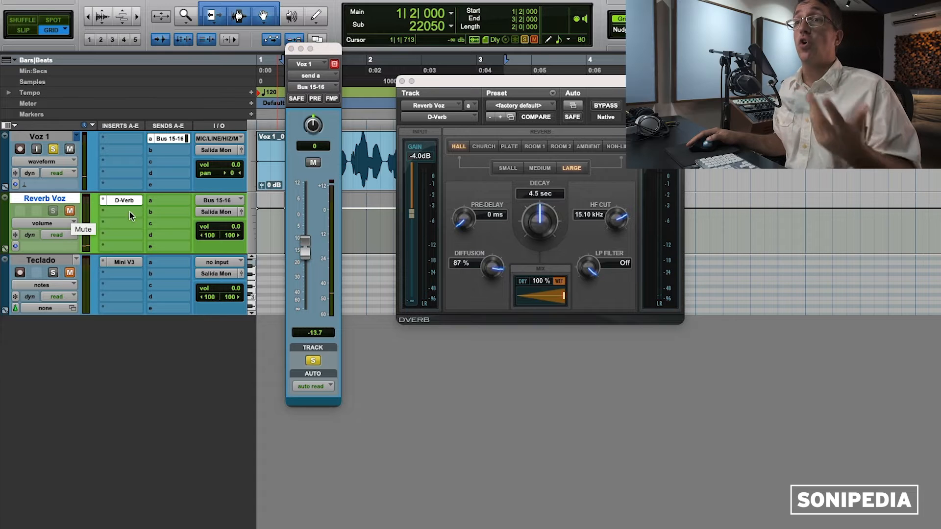
pyautogui.click(291, 49)
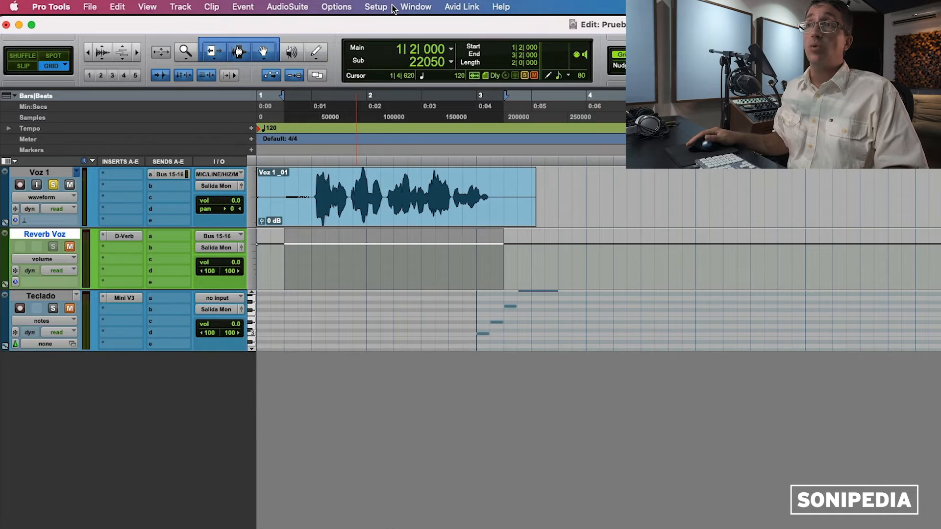
# Step: Bring up the Setup menu from the menu bar
pyautogui.click(371, 6)
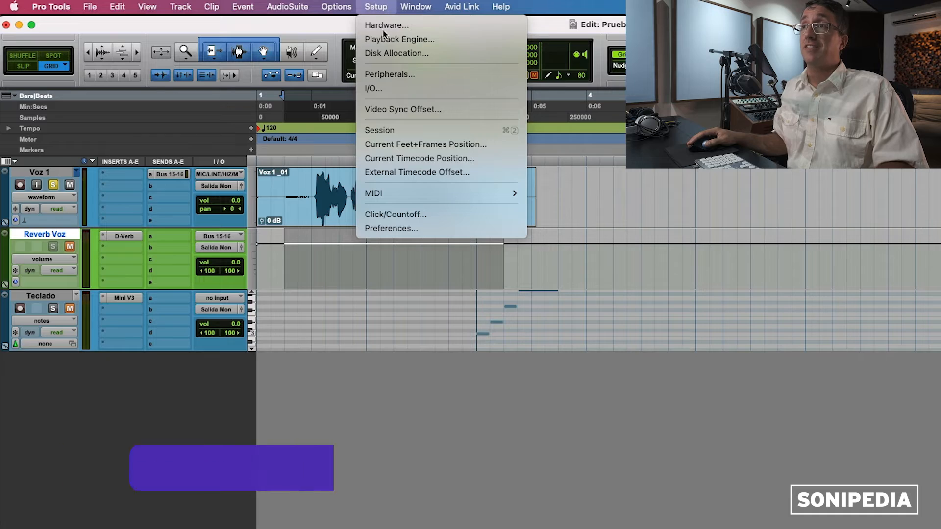
# Step: Open Setup > I/O, reposition it, and inspect the Input and Output path pages
pyautogui.click(381, 89)
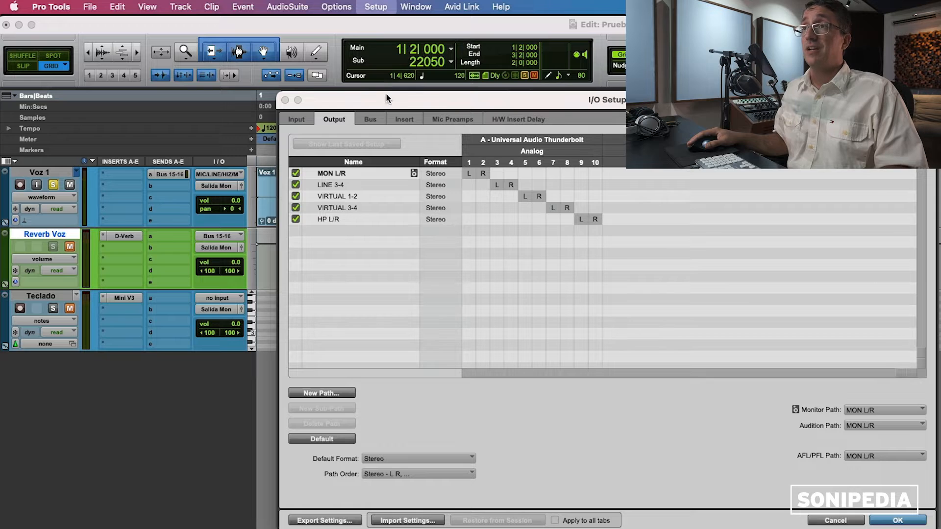
pyautogui.moveTo(386, 94); pyautogui.dragTo(410, 115)
pyautogui.click(320, 141)
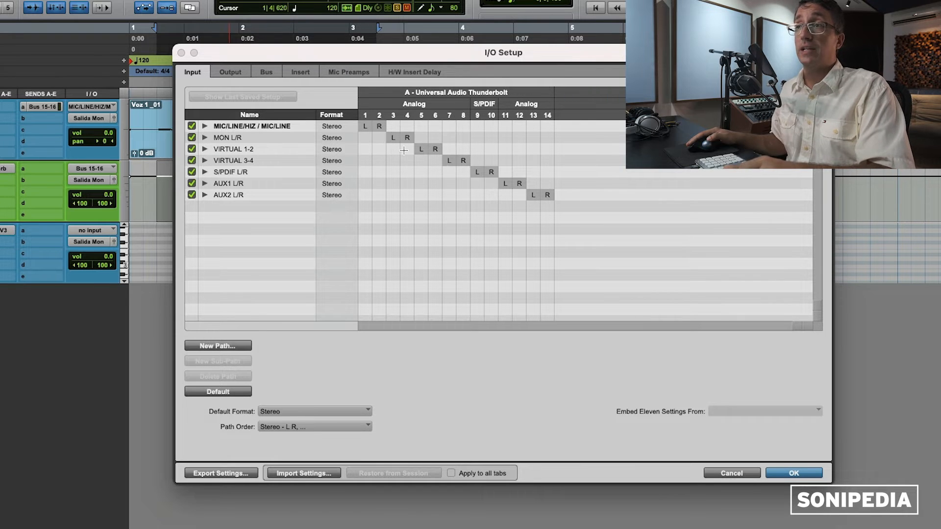
pyautogui.click(233, 72)
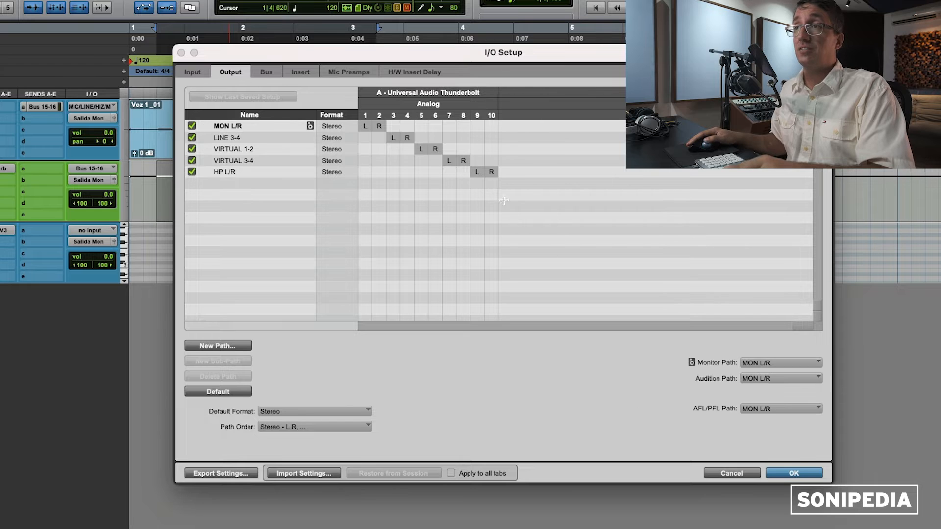
pyautogui.click(204, 73)
pyautogui.press('super+n')
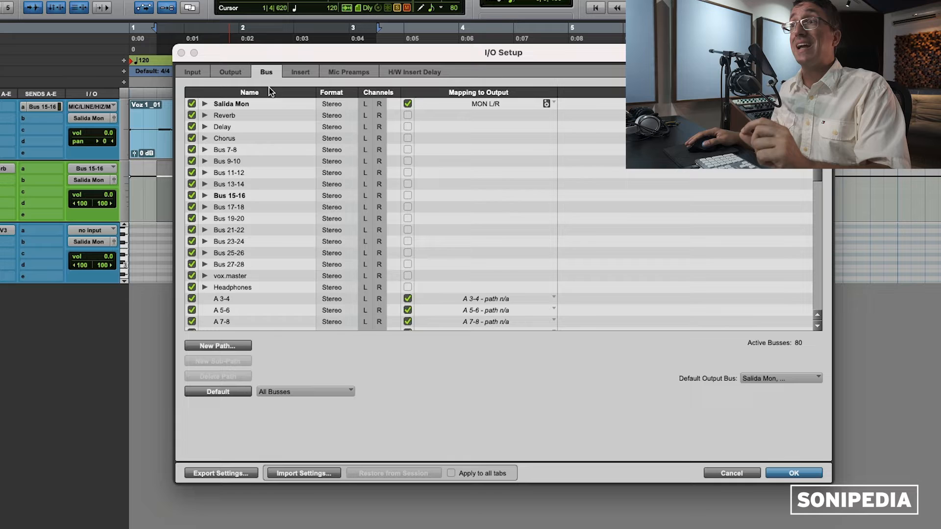
# Step: Create 10 new stereo bus paths in I/O Setup, raising the bus count to 100
pyautogui.scroll(-2, 272, 147)
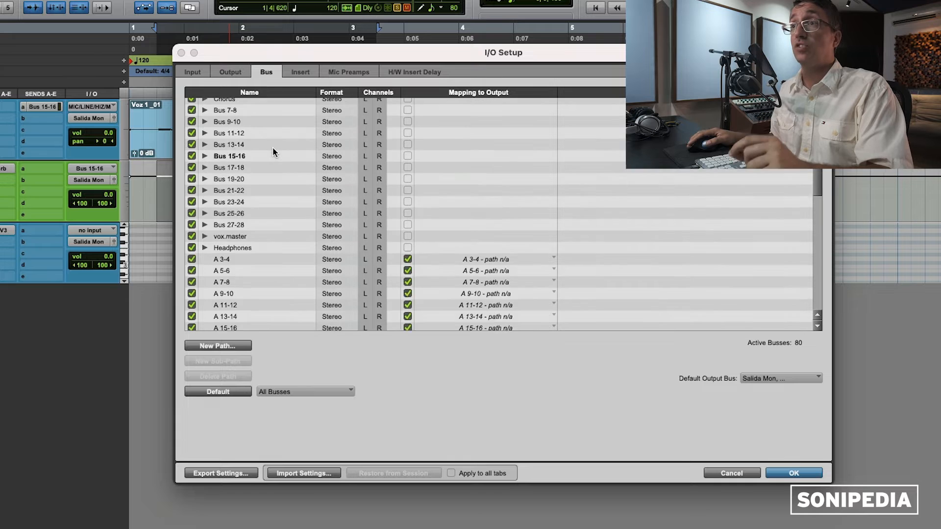
pyautogui.scroll(2, 272, 147)
pyautogui.scroll(-8, 281, 201)
pyautogui.scroll(-3, 281, 201)
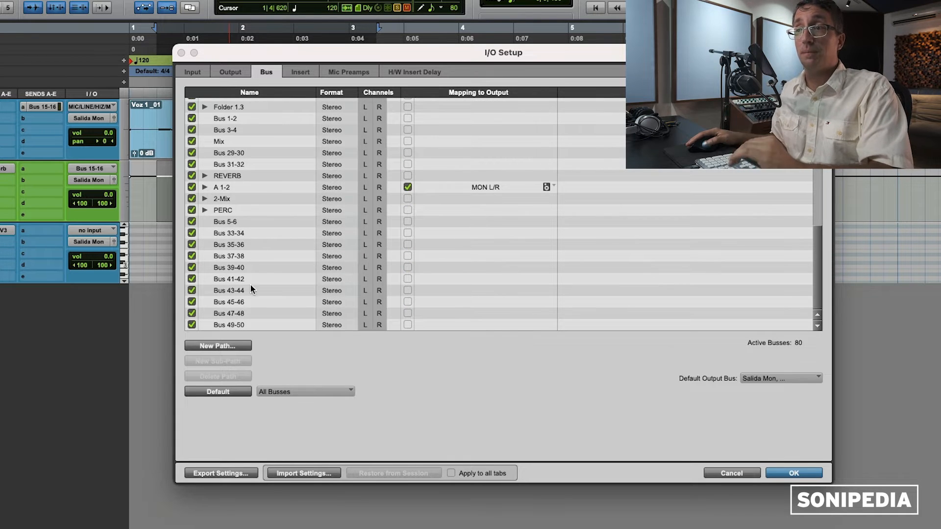
pyautogui.click(214, 345)
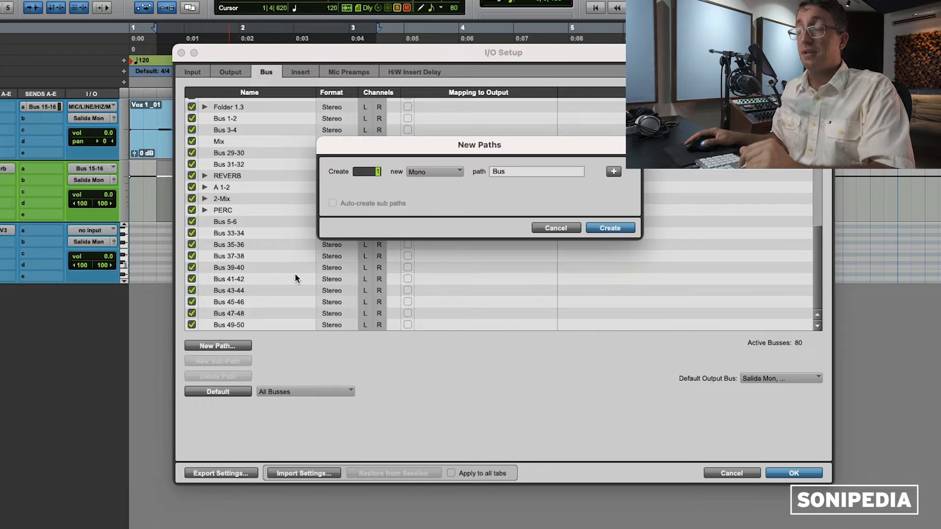
pyautogui.write('10')
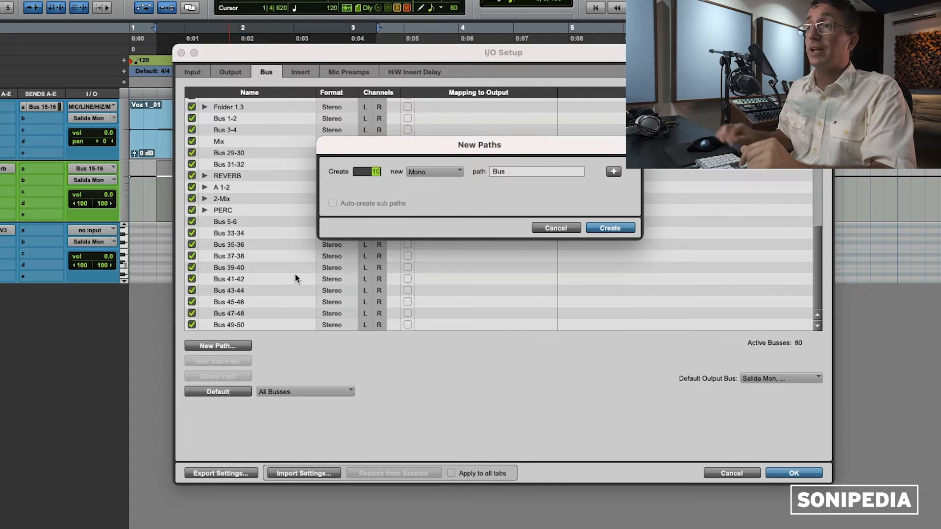
pyautogui.click(427, 187)
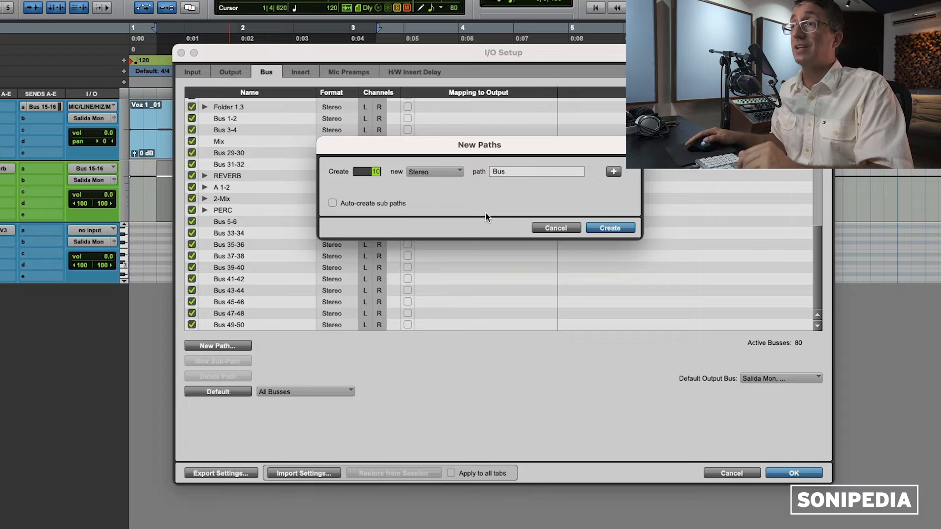
pyautogui.click(609, 230)
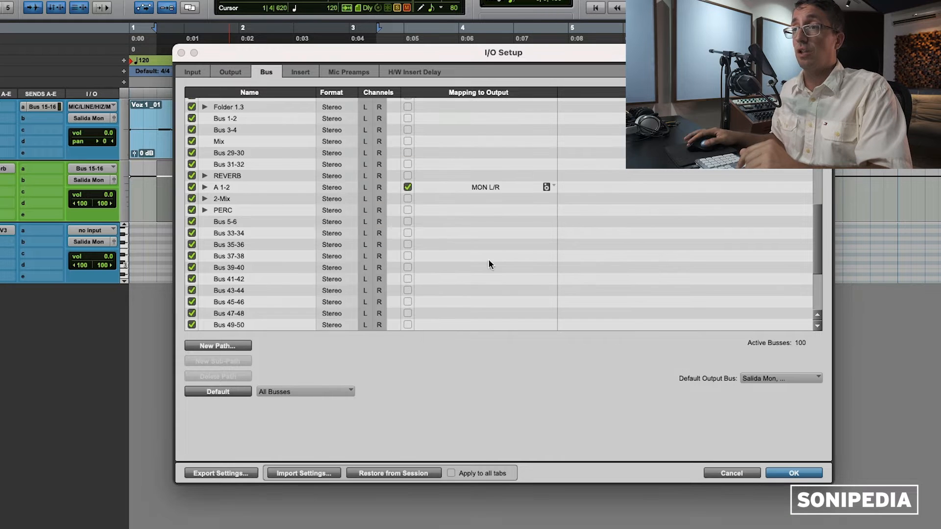
# Step: Check the Output tab's monitor path and leave it on MON L/R
pyautogui.scroll(-4, 319, 292)
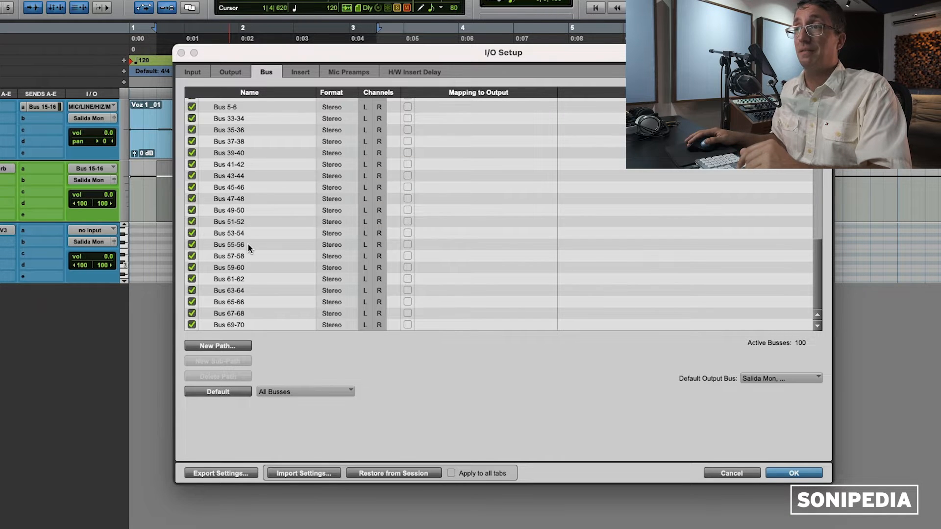
pyautogui.scroll(5, 249, 245)
pyautogui.scroll(-4, 249, 245)
pyautogui.scroll(10, 250, 244)
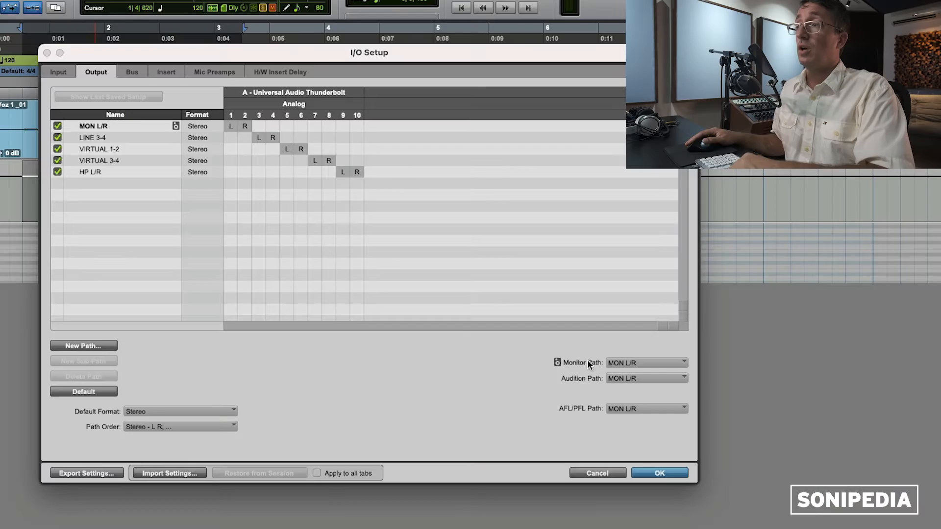
pyautogui.click(639, 363)
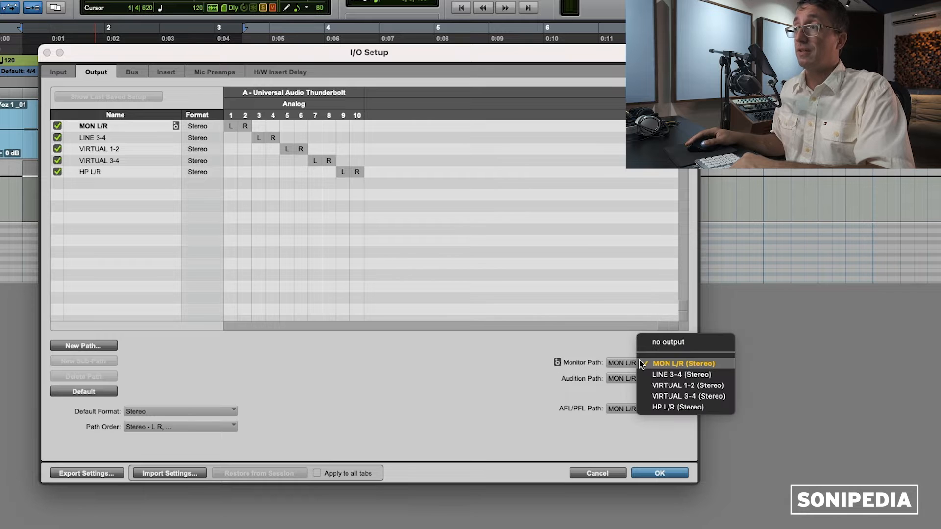
pyautogui.click(588, 343)
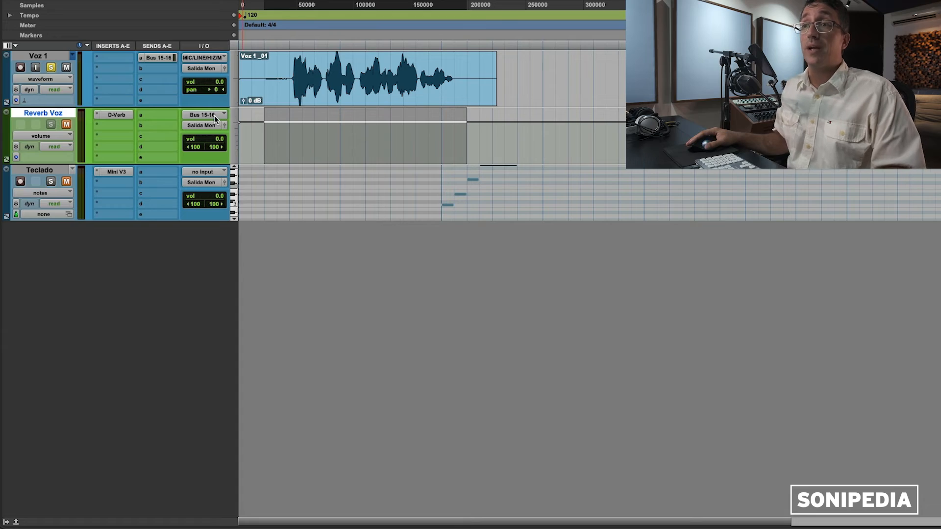
# Step: Set the Reverb Voz track's input to Bus 15-16
pyautogui.click(214, 117)
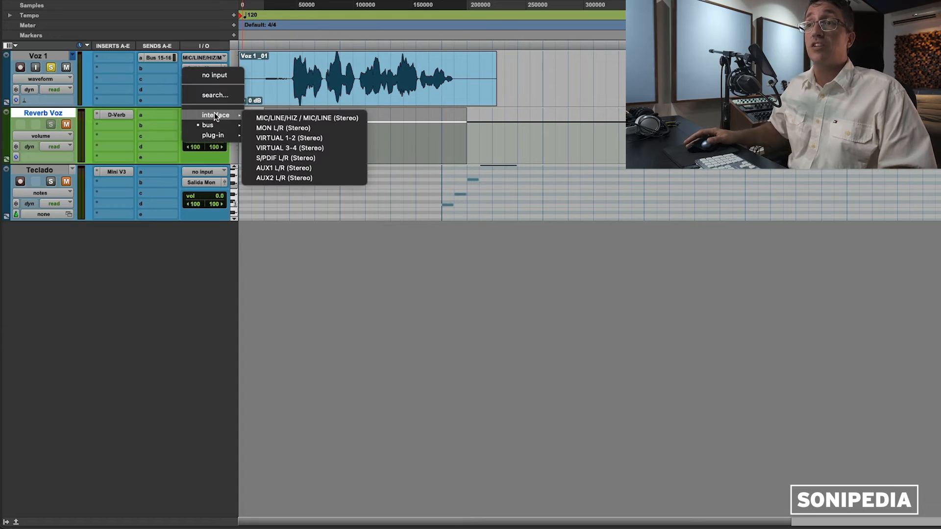
pyautogui.moveTo(214, 122)
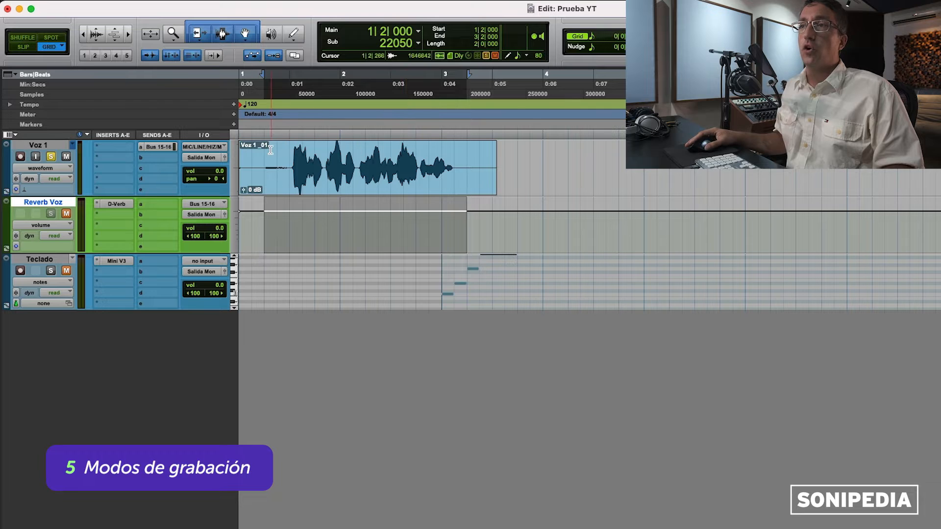
# Step: Switch the transport's recording mode to QuickPunch
pyautogui.moveTo(278, 162); pyautogui.dragTo(535, 157)
pyautogui.click(514, 155)
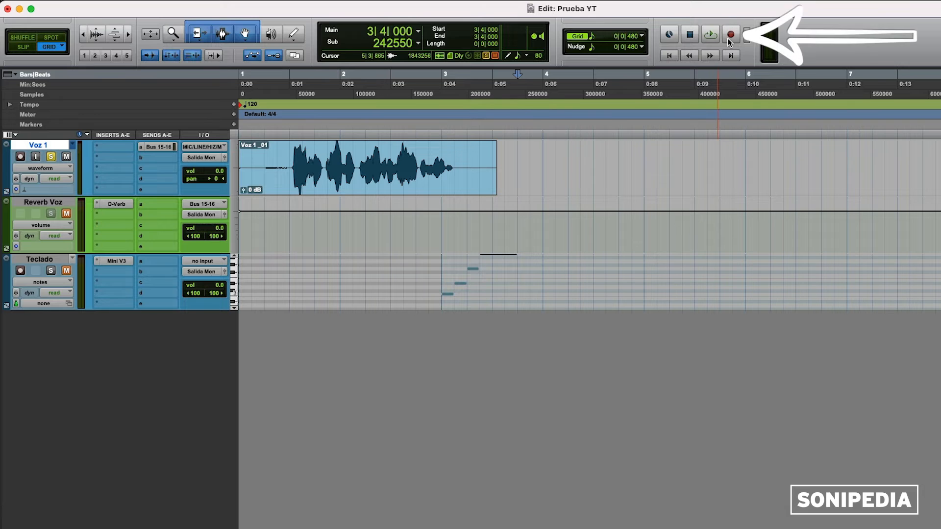
pyautogui.rightClick(730, 36)
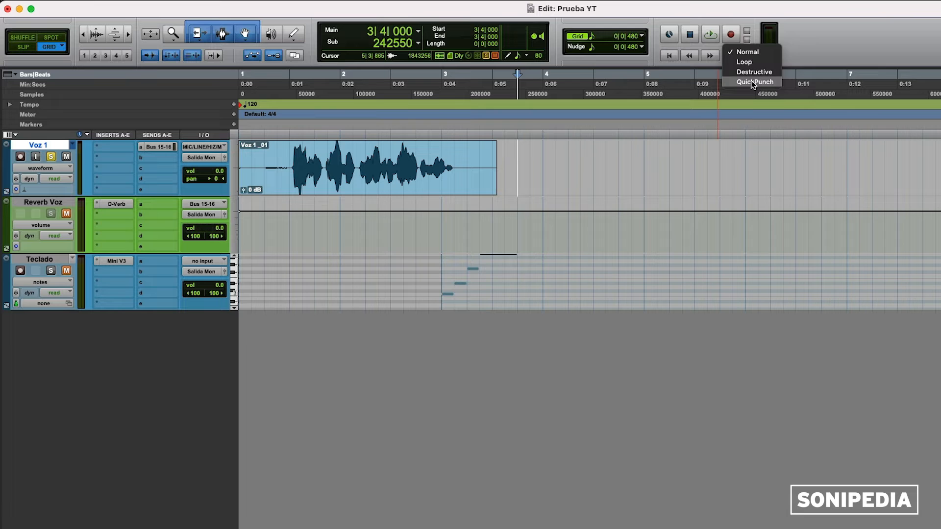
pyautogui.click(753, 82)
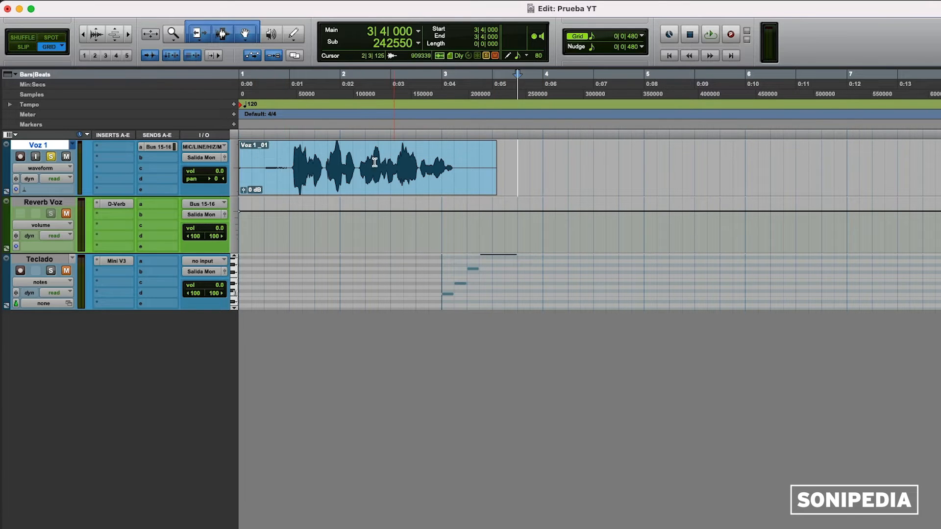
# Step: Select and audition the middle phrase of the Voz 1 clip
pyautogui.moveTo(354, 162); pyautogui.dragTo(475, 155)
pyautogui.press('space')
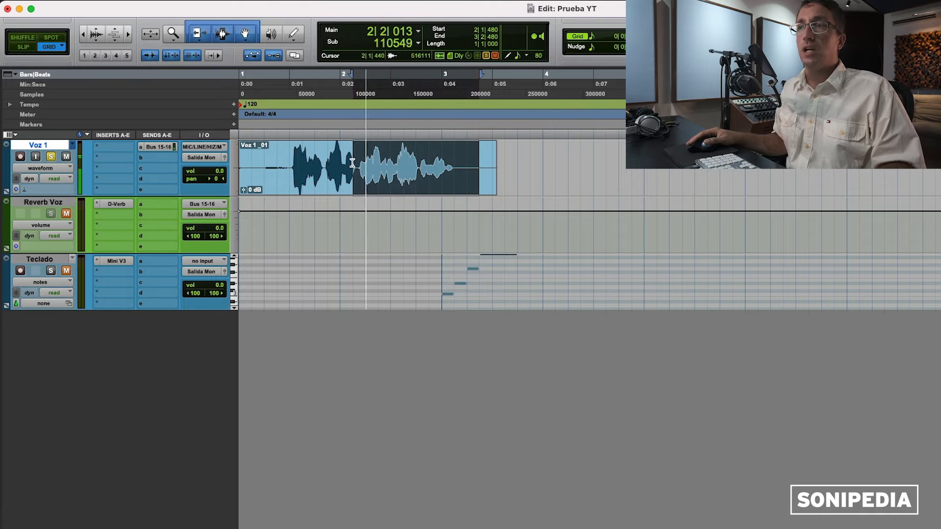
pyautogui.press('space')
# Step: Zoom in near the clip start, then record-arm Voz 1 with input monitoring on
pyautogui.press('t')
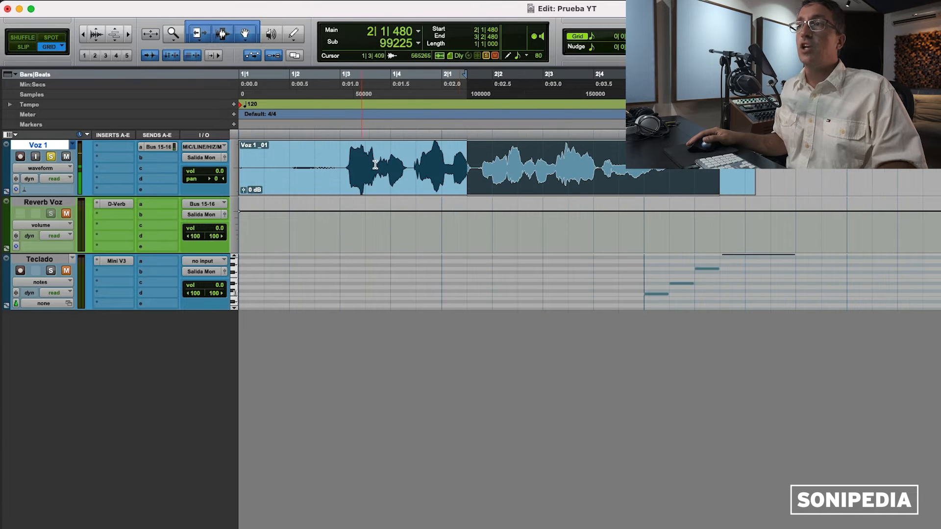
pyautogui.click(266, 159)
pyautogui.moveTo(473, 163); pyautogui.dragTo(317, 162)
pyautogui.click(266, 161)
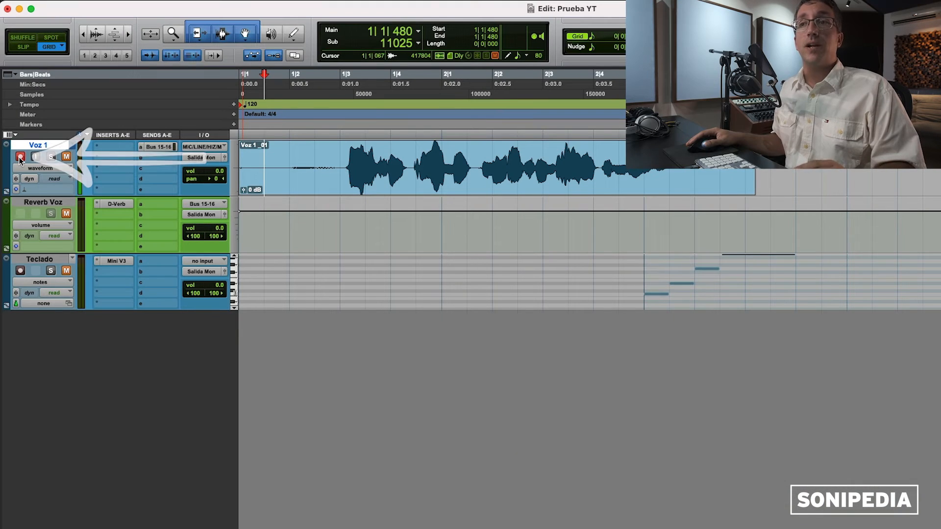
pyautogui.click(20, 157)
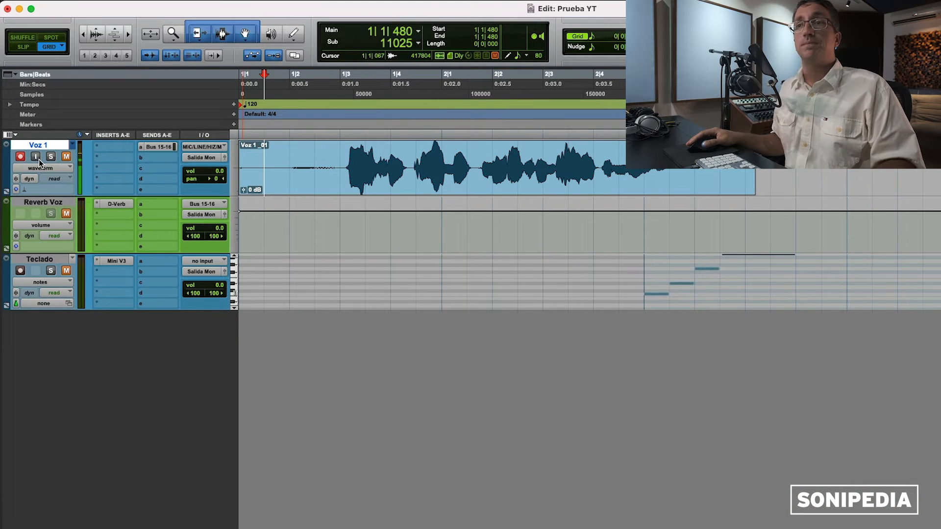
pyautogui.click(35, 157)
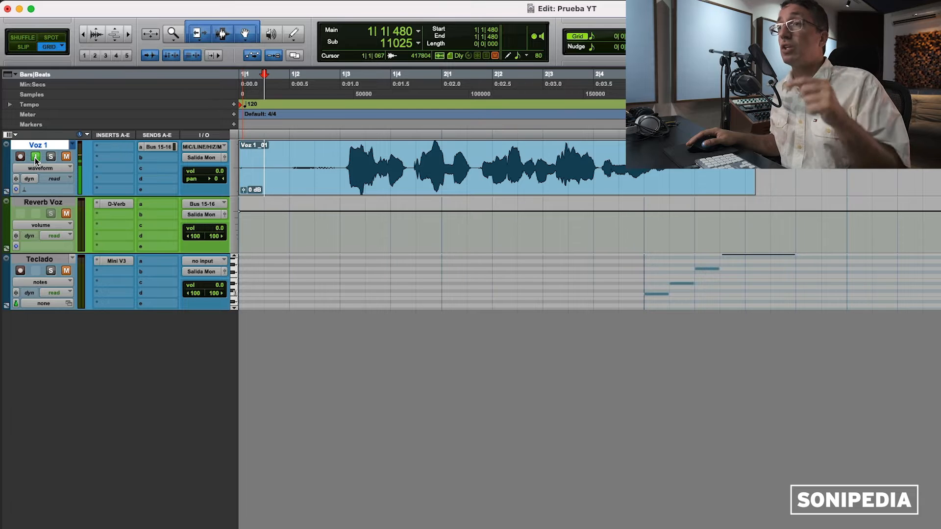
# Step: Turn Voz 1 input monitoring off and place the edit point near the clip start
pyautogui.click(34, 157)
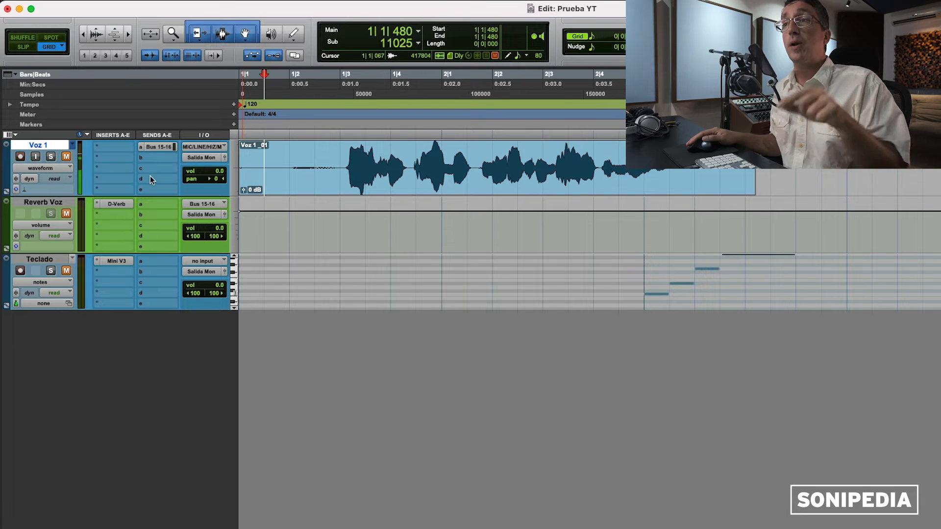
pyautogui.moveTo(476, 165); pyautogui.dragTo(528, 166)
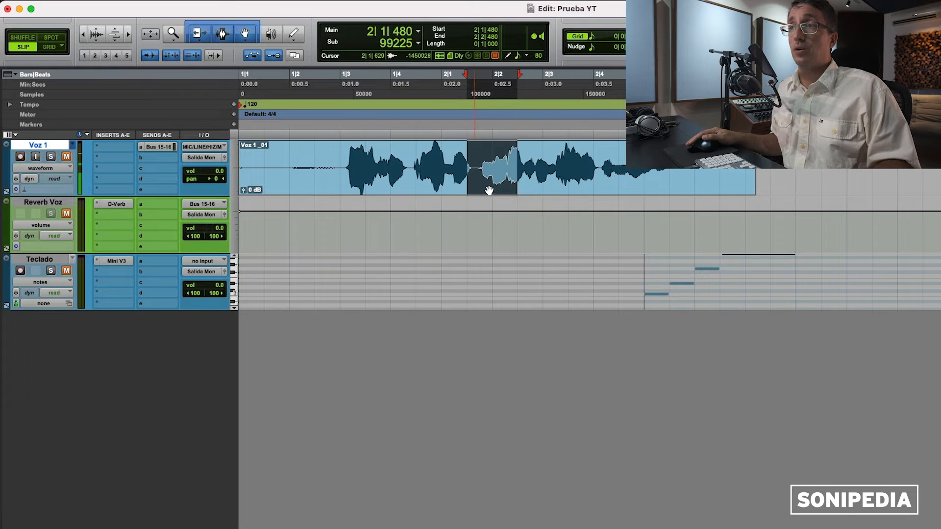
pyautogui.moveTo(475, 158); pyautogui.dragTo(729, 183)
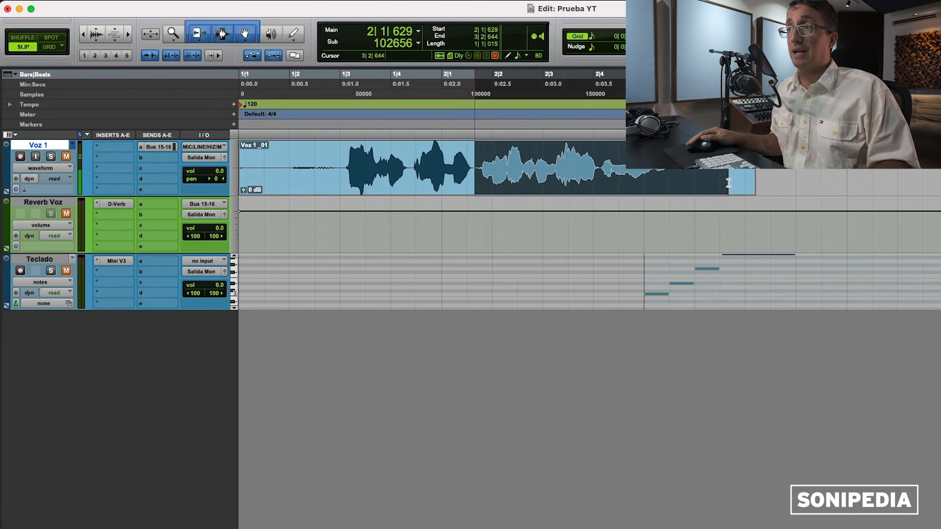
pyautogui.click(282, 156)
pyautogui.moveTo(338, 165); pyautogui.dragTo(643, 167)
pyautogui.click(474, 165)
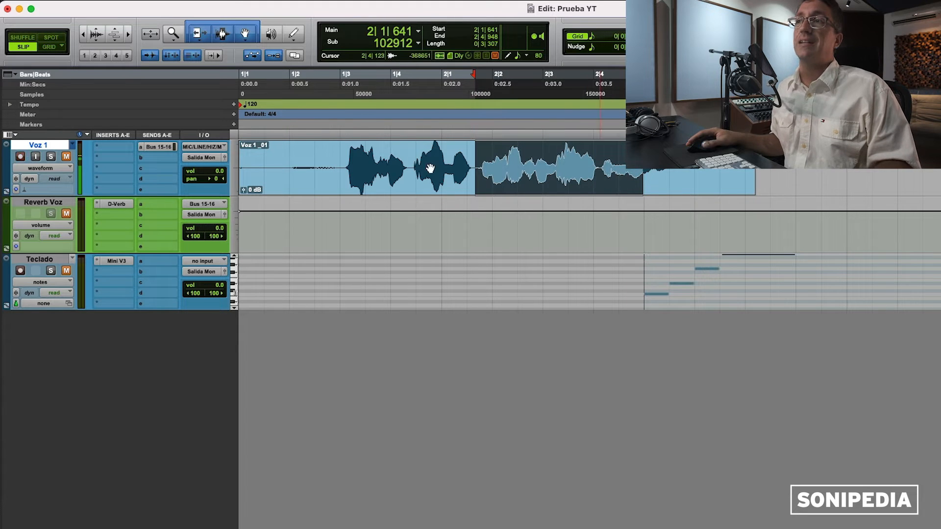
pyautogui.click(285, 161)
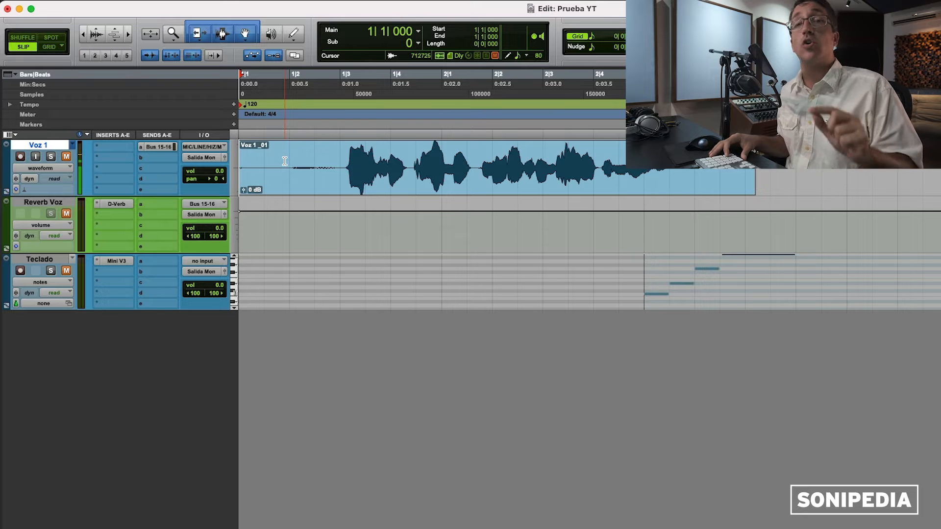
# Step: Play from before bar 2, punch in the take Voz 1_03-01, then disarm Voz 1
pyautogui.press('3')
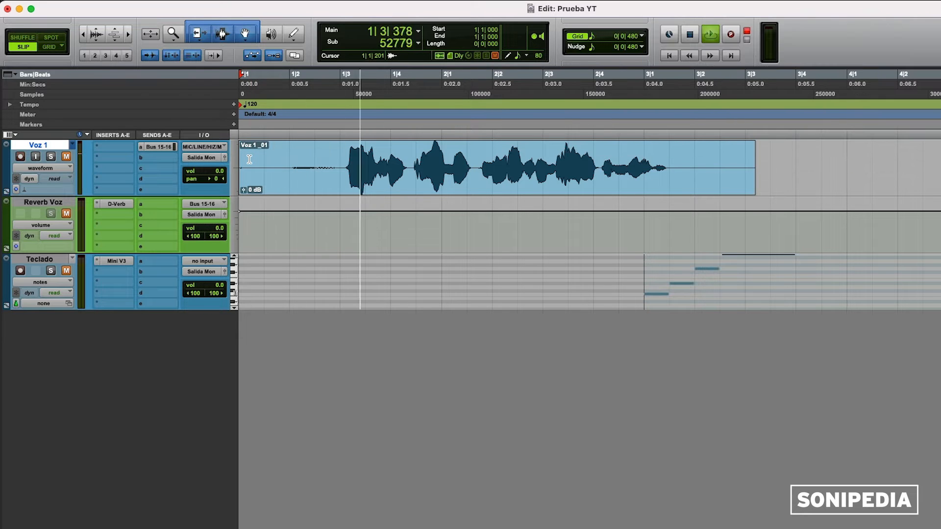
pyautogui.press('3')
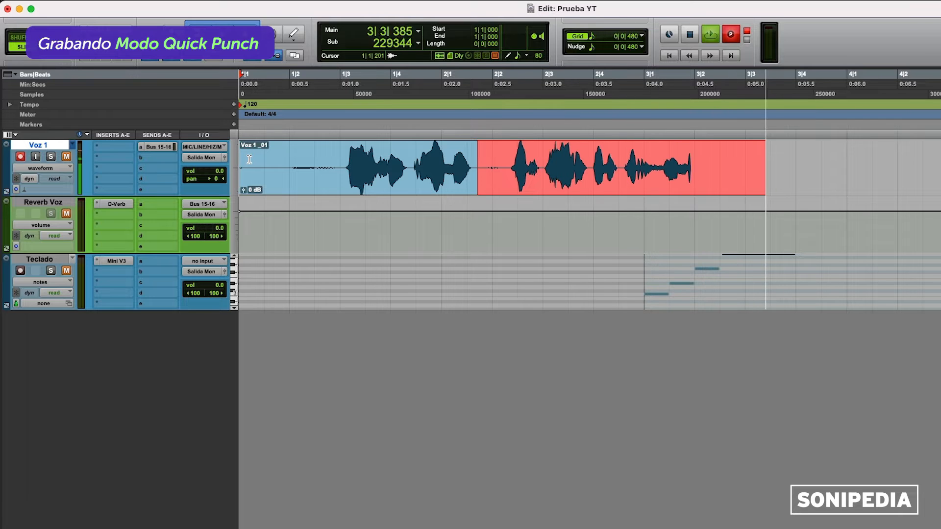
pyautogui.press('super+bracketleft')
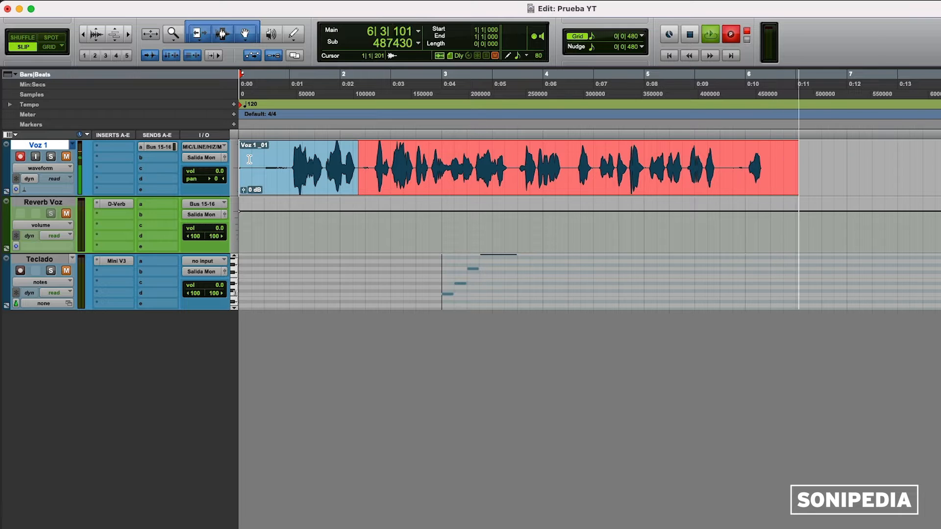
pyautogui.press('space')
pyautogui.click(19, 156)
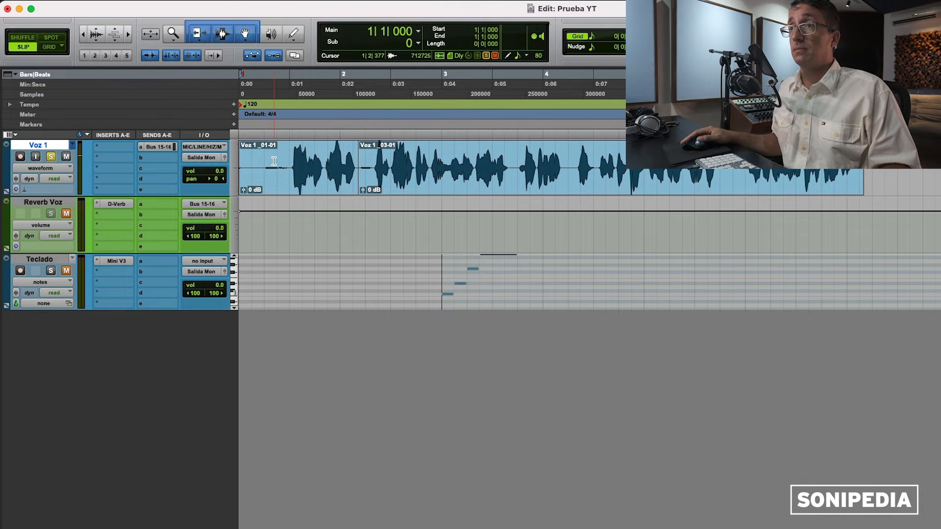
pyautogui.click(281, 141)
pyautogui.press('space')
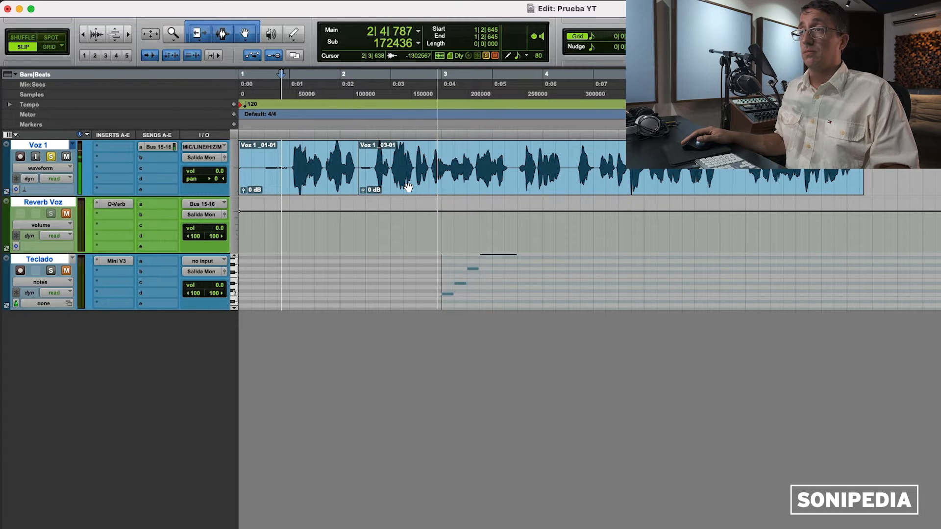
pyautogui.press('space')
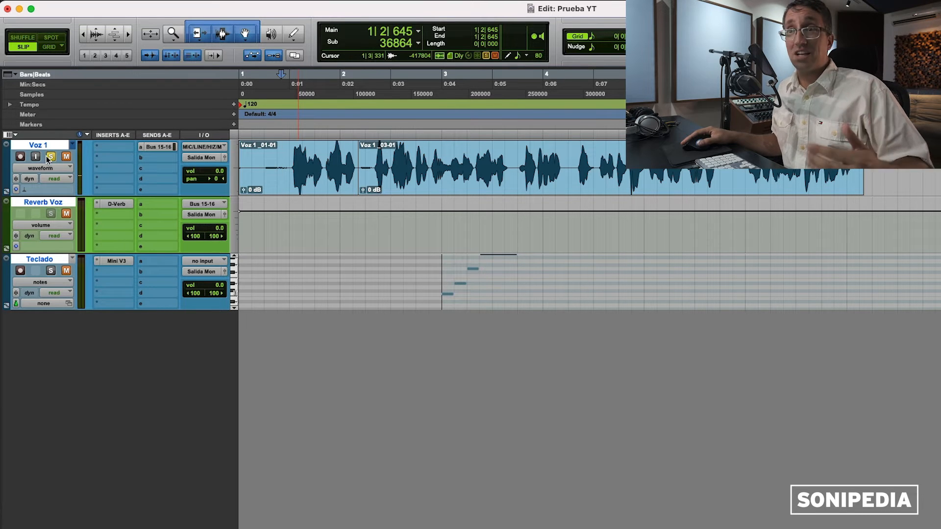
pyautogui.rightClick(730, 37)
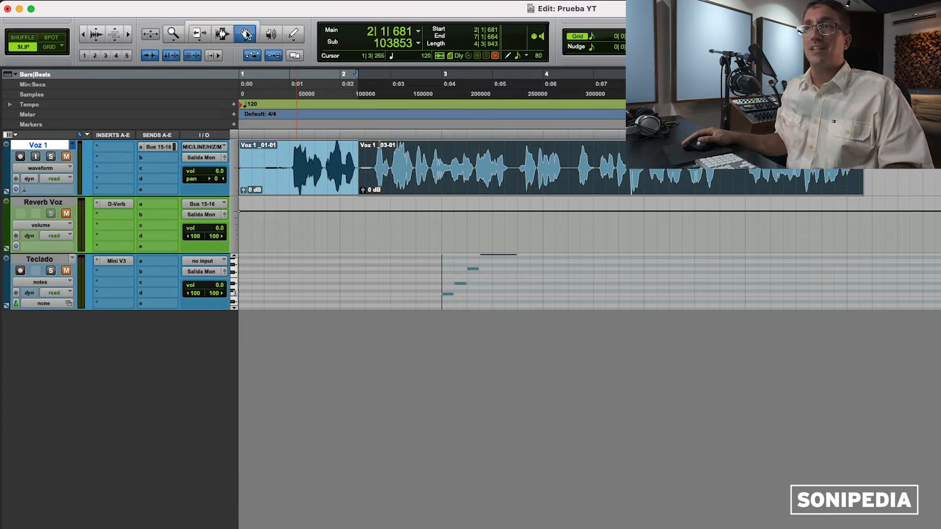
pyautogui.moveTo(447, 192)
pyautogui.mouseDown()
pyautogui.moveTo(475, 185)
pyautogui.moveTo(434, 186)
pyautogui.mouseUp()
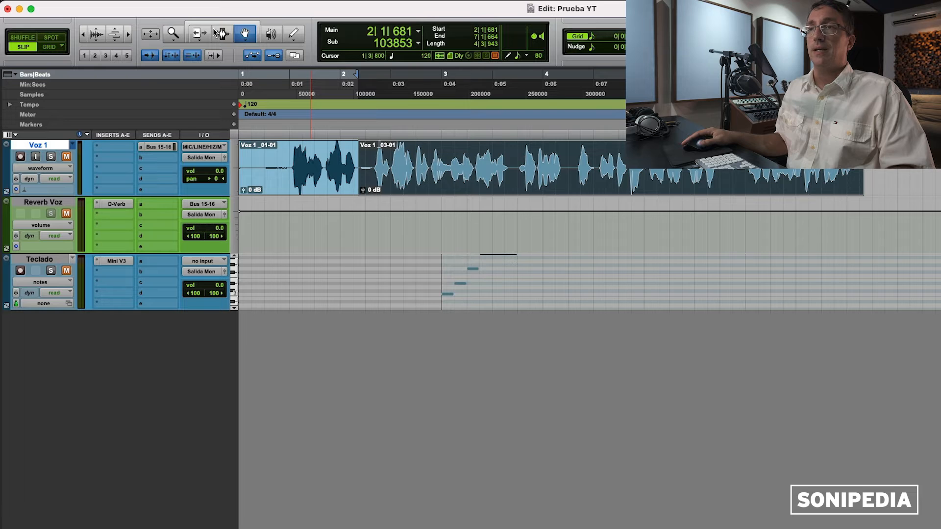
pyautogui.moveTo(324, 149); pyautogui.dragTo(383, 147)
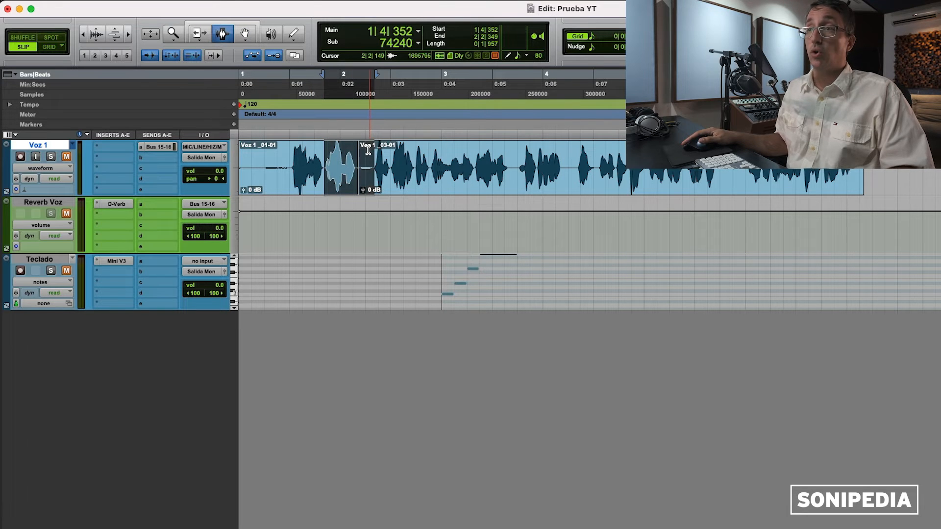
pyautogui.press('super+e')
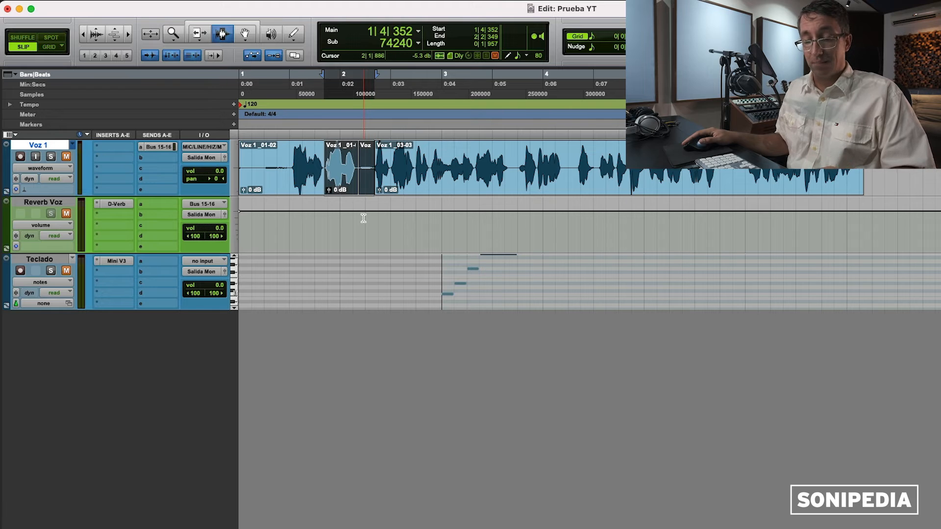
pyautogui.press('b')
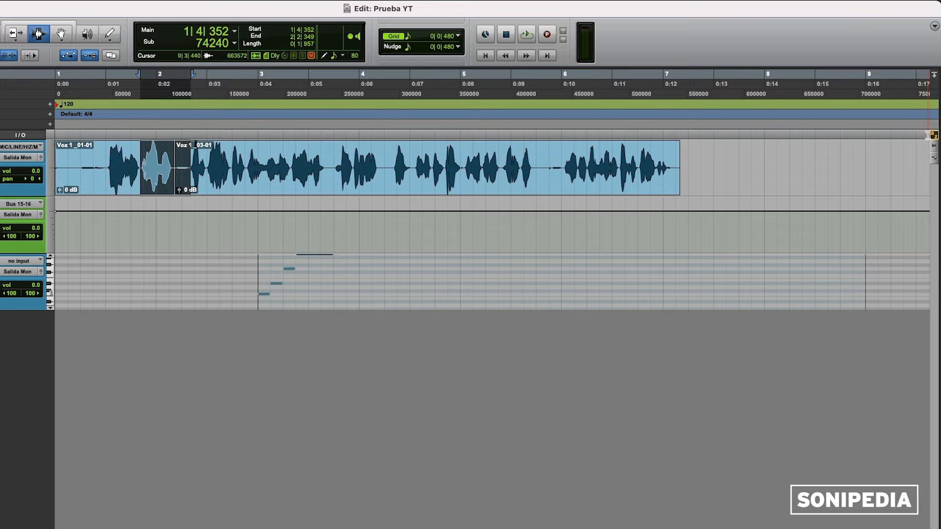
pyautogui.click(928, 136)
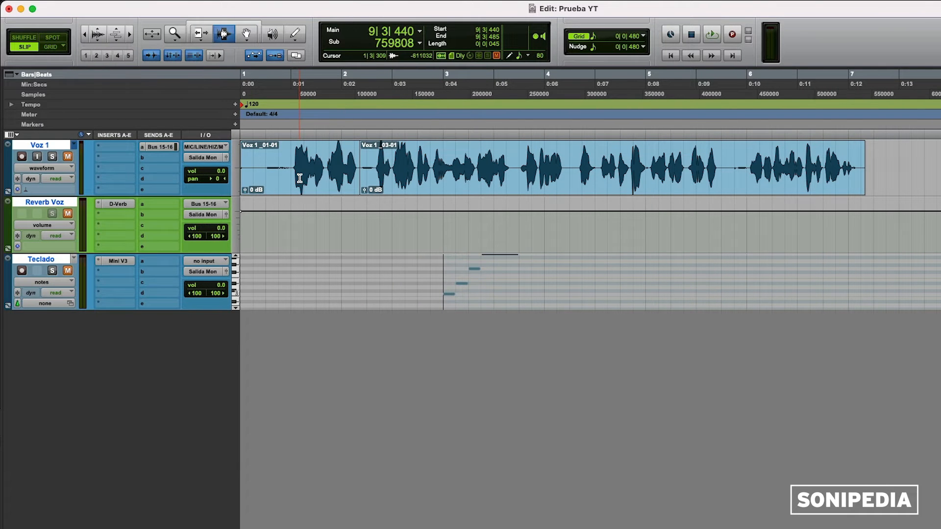
# Step: Trim the first Voz 1 clip's start and the punched-in clip's end
pyautogui.click(205, 38)
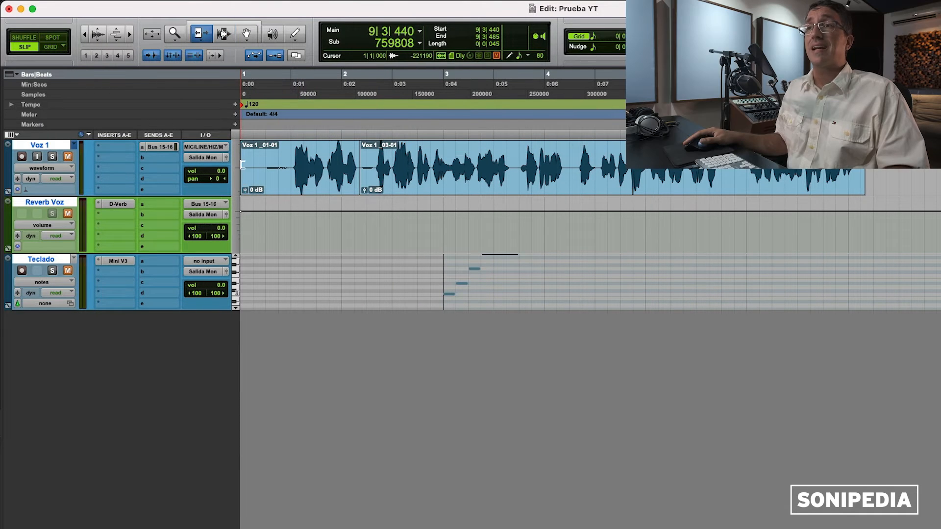
pyautogui.moveTo(242, 163)
pyautogui.mouseDown()
pyautogui.moveTo(282, 163)
pyautogui.moveTo(240, 167)
pyautogui.mouseUp()
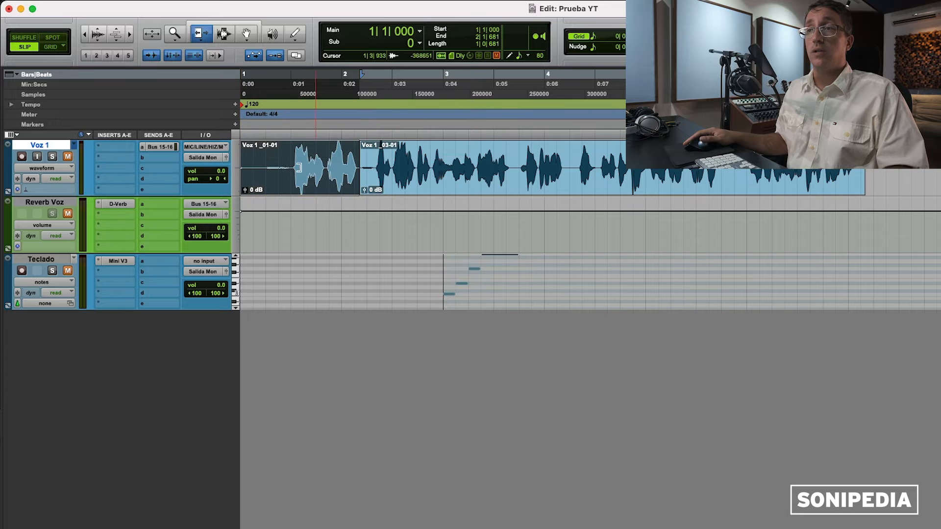
pyautogui.moveTo(864, 176); pyautogui.dragTo(570, 175)
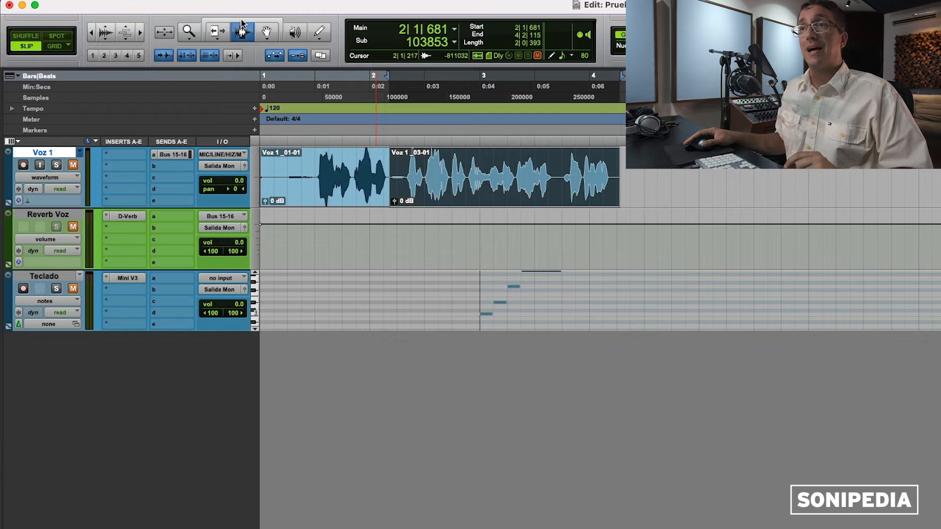
# Step: With the Smart Tool, slide the first Voz 1 clip to the right, undoing a trial move
pyautogui.click(240, 22)
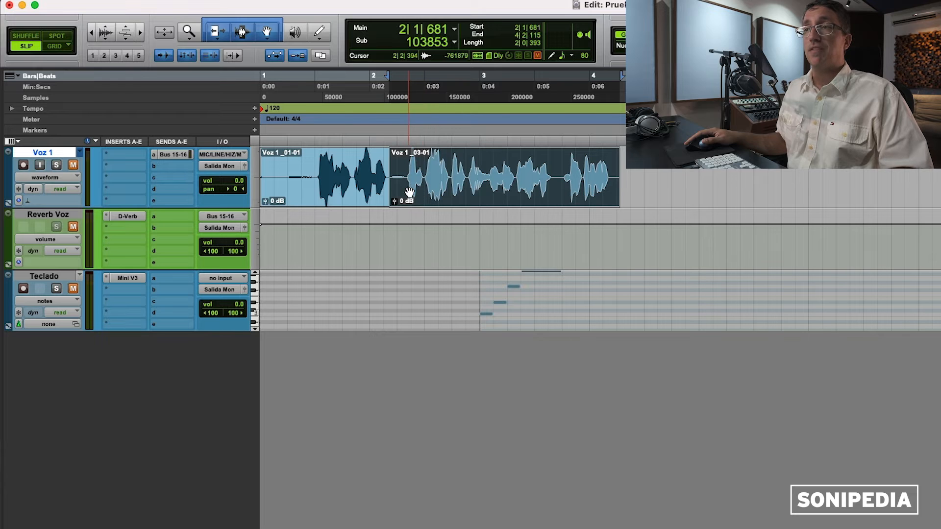
pyautogui.moveTo(409, 192); pyautogui.dragTo(428, 191)
pyautogui.press('super+z')
pyautogui.moveTo(405, 156); pyautogui.dragTo(482, 162)
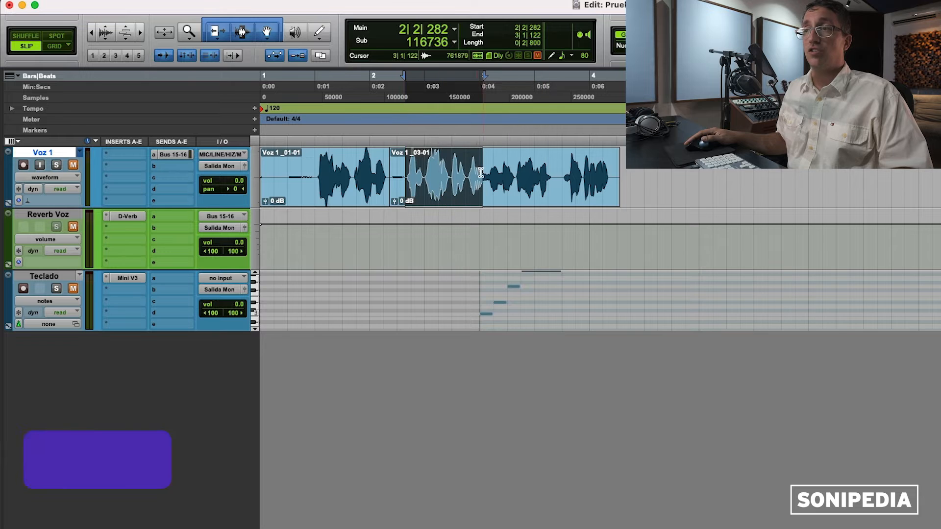
pyautogui.moveTo(286, 185); pyautogui.dragTo(262, 169)
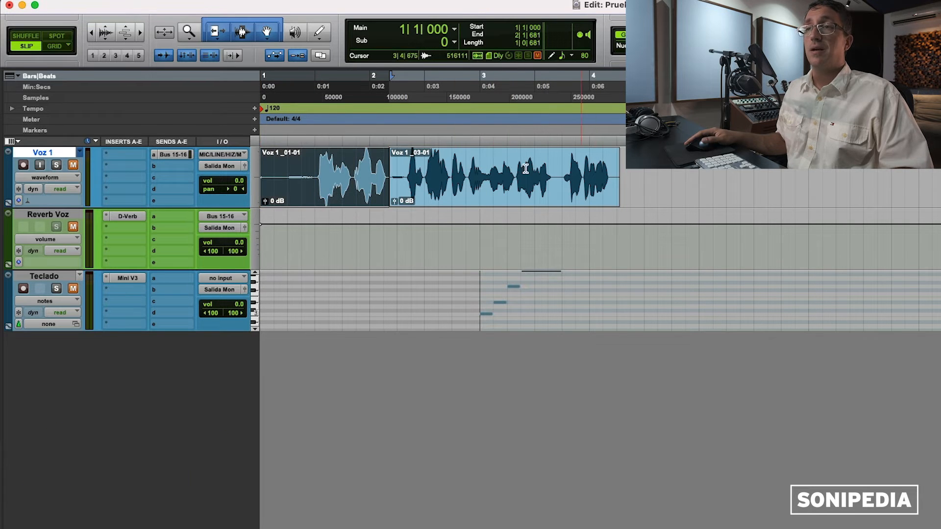
pyautogui.click(322, 164)
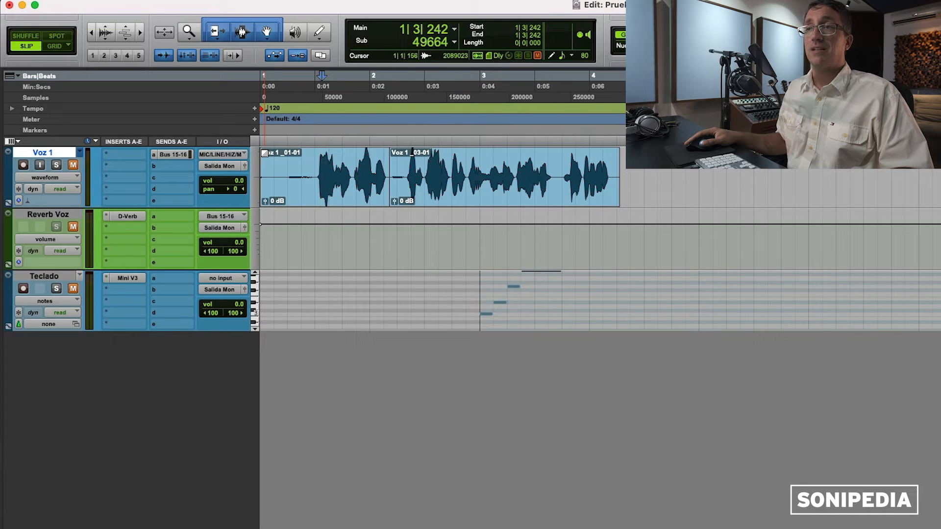
# Step: Draw a fade-in at the start of Voz 1_01-01 and zoom in on the clip join
pyautogui.moveTo(265, 153); pyautogui.dragTo(287, 155)
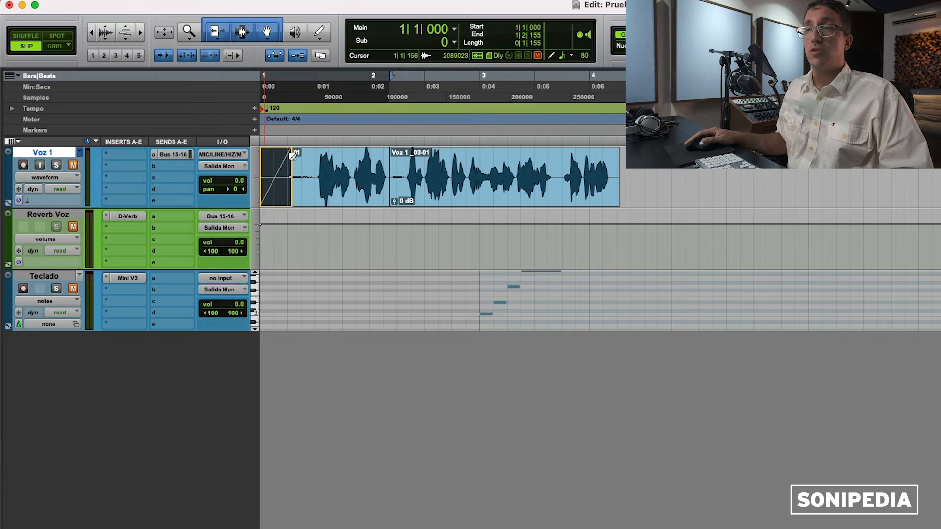
pyautogui.click(290, 157)
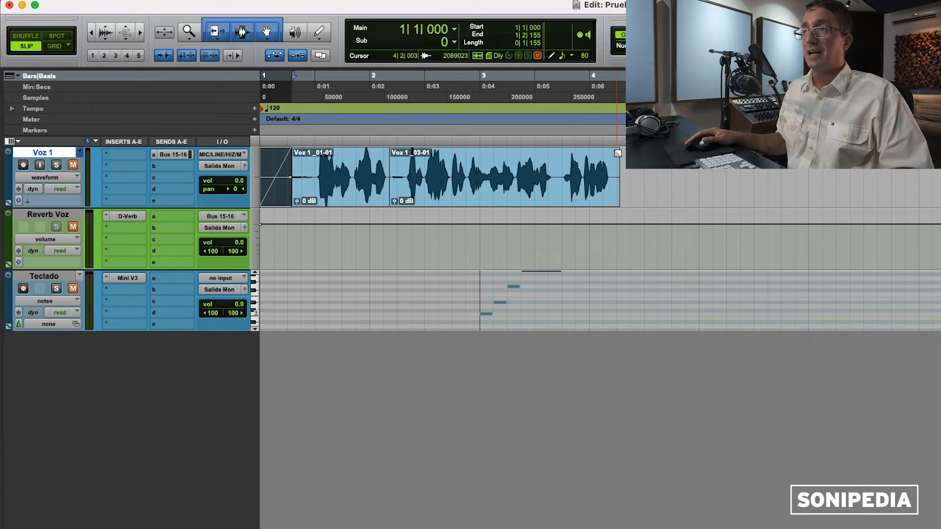
pyautogui.moveTo(618, 153); pyautogui.dragTo(613, 153)
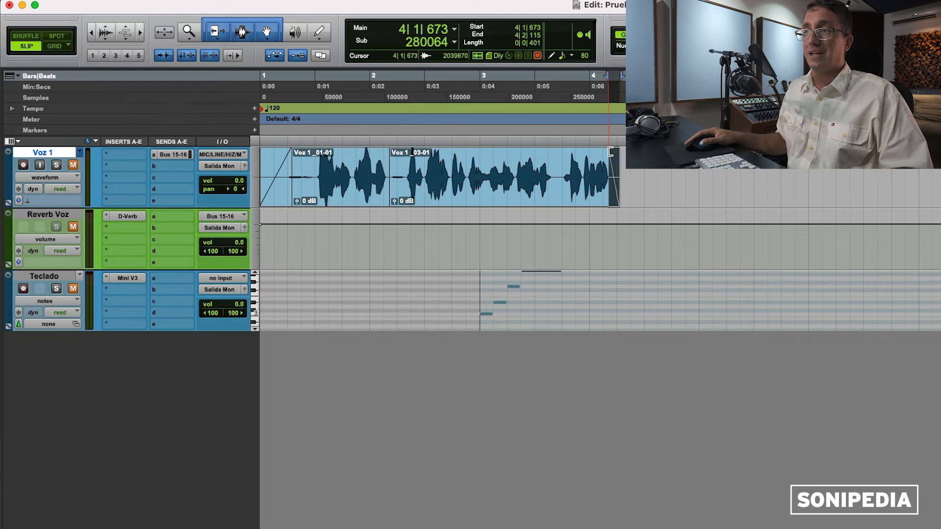
pyautogui.click(447, 196)
pyautogui.press('t')
pyautogui.press('t')
pyautogui.press('t')
pyautogui.press('t')
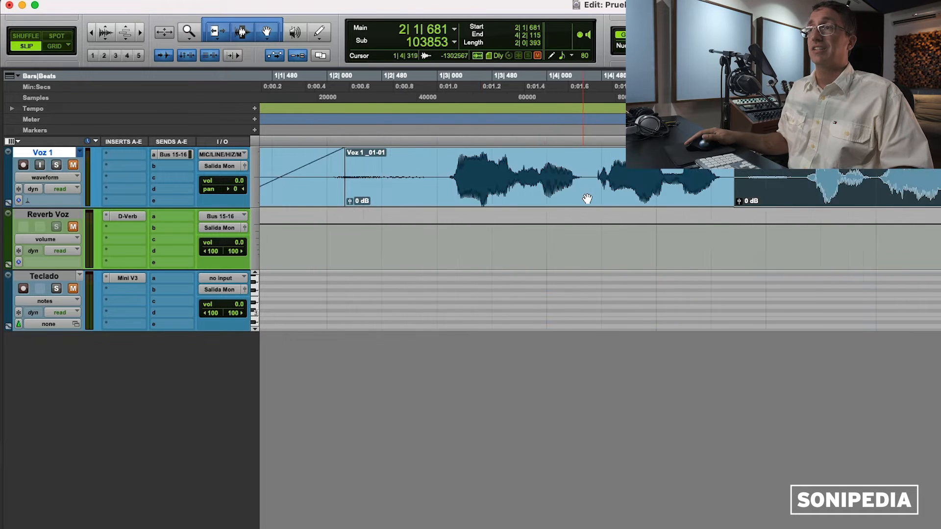
pyautogui.press('r')
pyautogui.press('t')
pyautogui.click(751, 173)
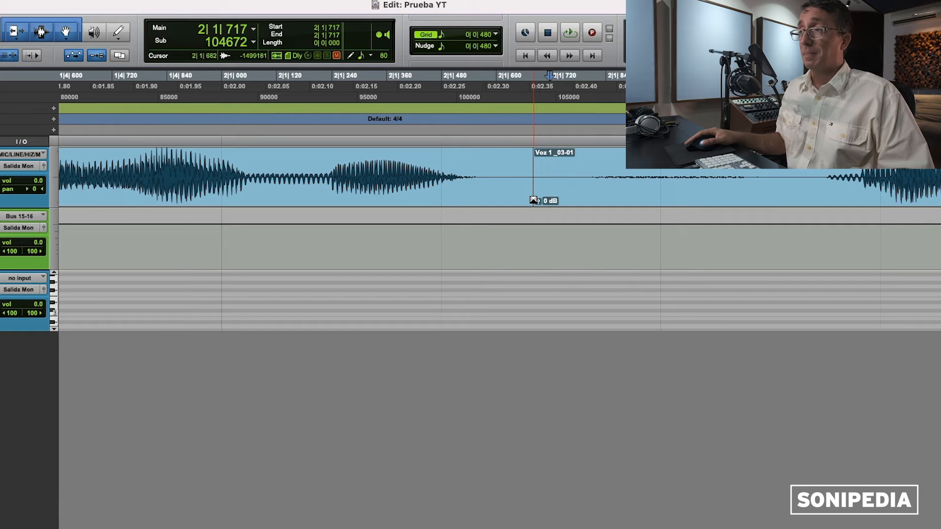
# Step: Draw a crossfade where Voz 1_01-01 meets Voz 1_03-01 and return to the session start
pyautogui.moveTo(534, 200); pyautogui.dragTo(568, 200)
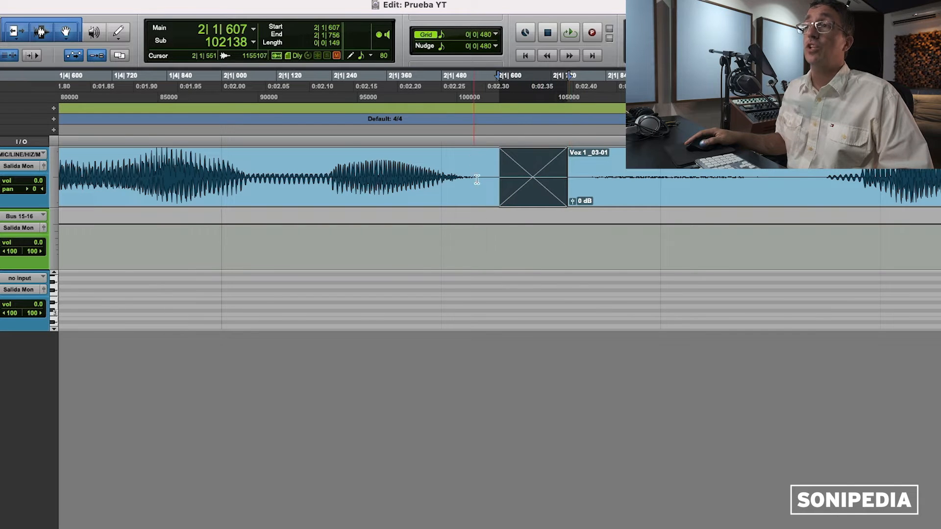
pyautogui.press('super+bracketleft')
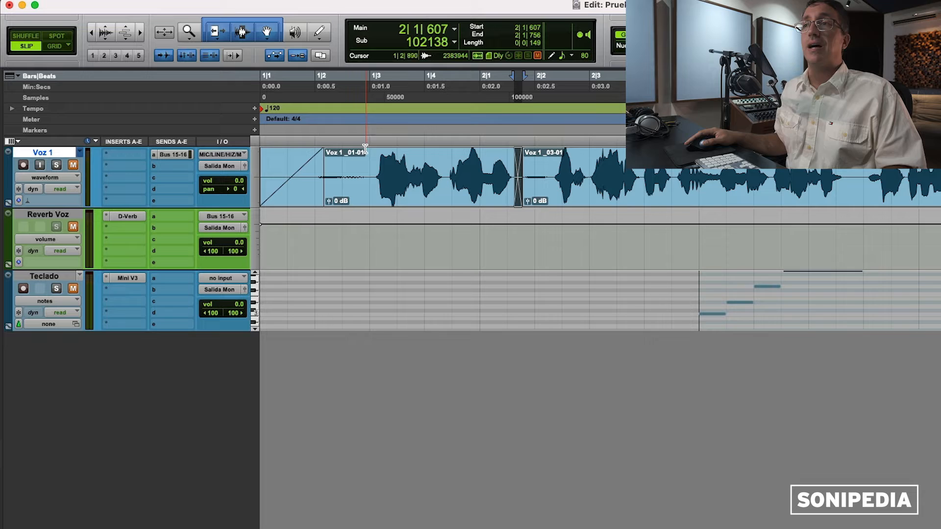
pyautogui.click(300, 141)
pyautogui.press('Return')
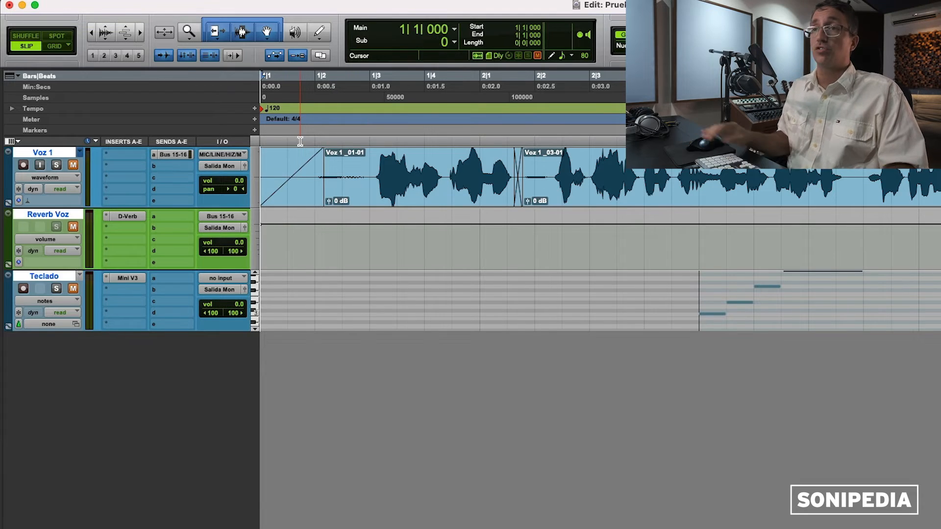
# Step: Solo Voz 1 and listen back from the start
pyautogui.click(73, 165)
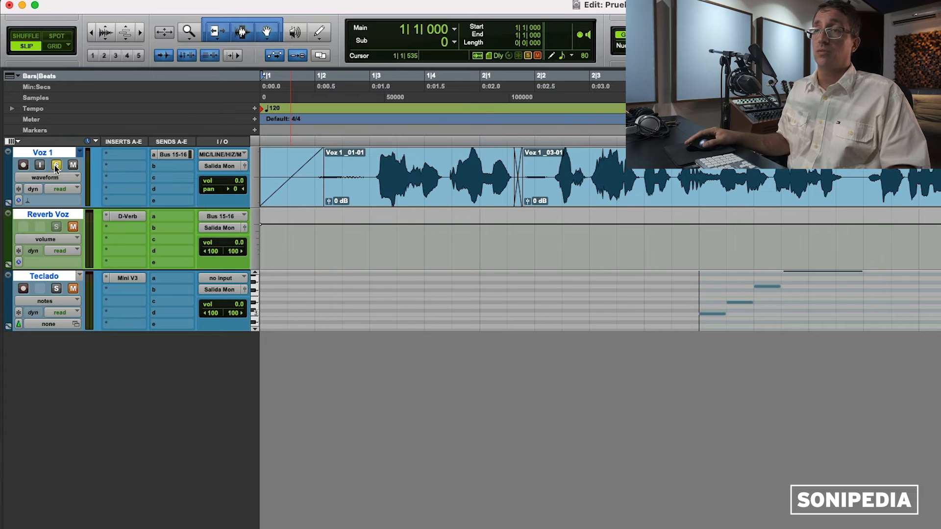
pyautogui.press('space')
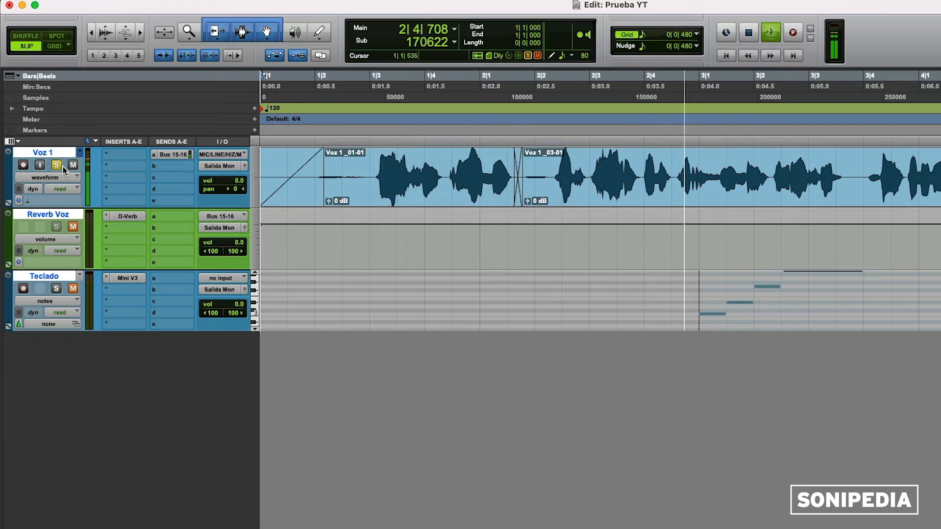
pyautogui.press('space')
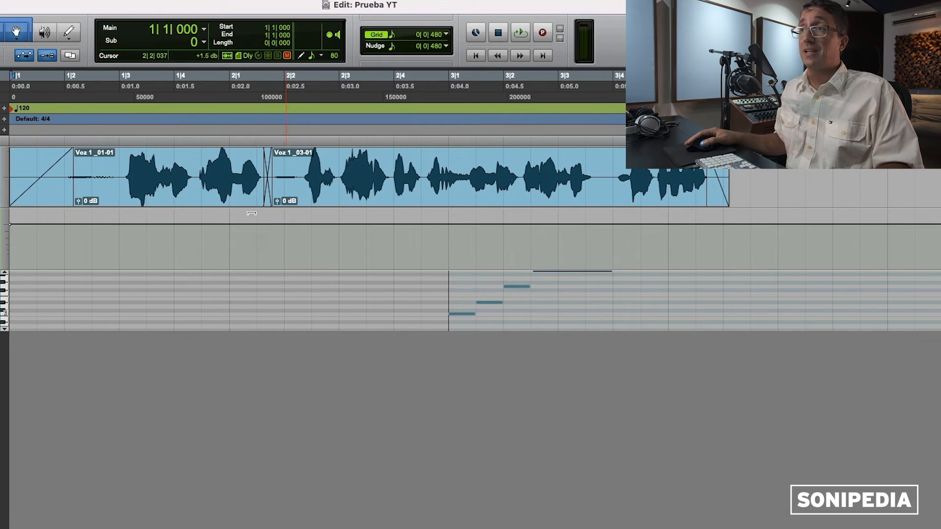
pyautogui.click(213, 195)
# Step: Delete the first Voz 1 clip's old fade-in and draw a new one reaching bar 1|2
pyautogui.click(196, 154)
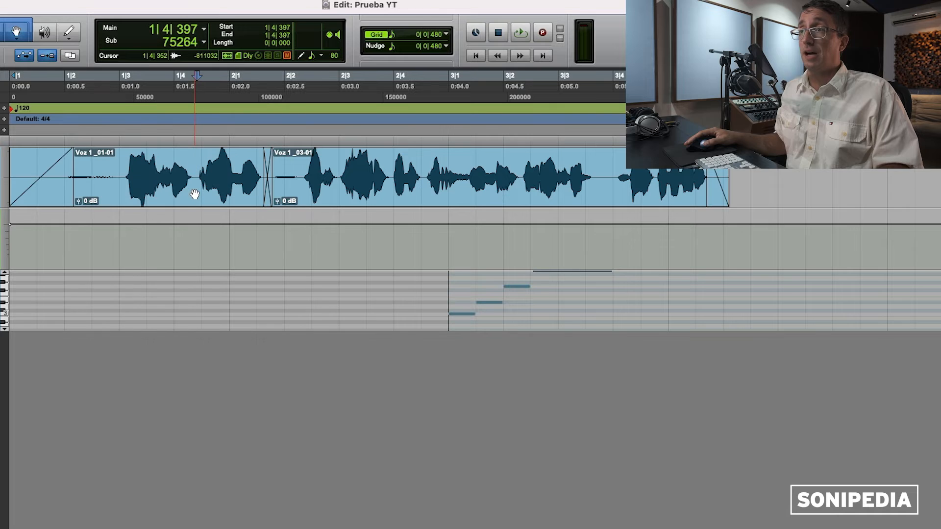
pyautogui.moveTo(197, 153); pyautogui.dragTo(237, 160)
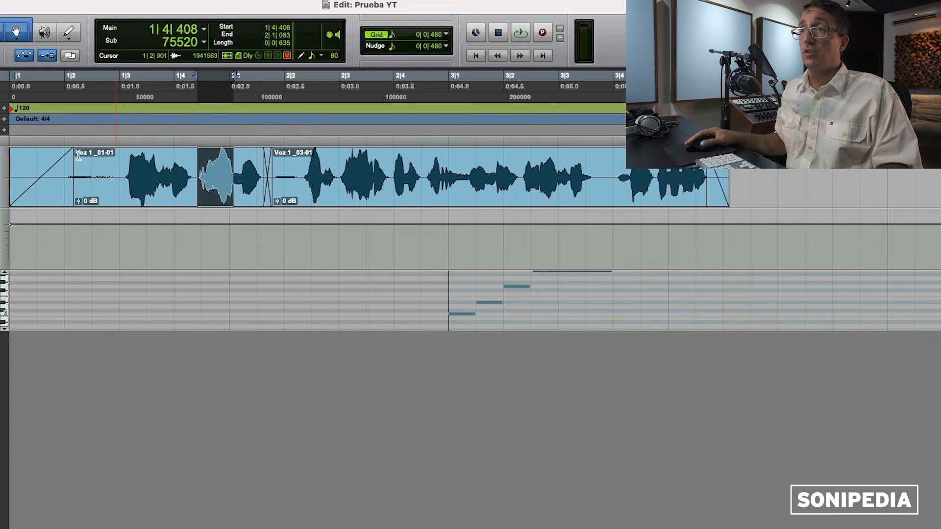
pyautogui.click(24, 157)
pyautogui.click(34, 195)
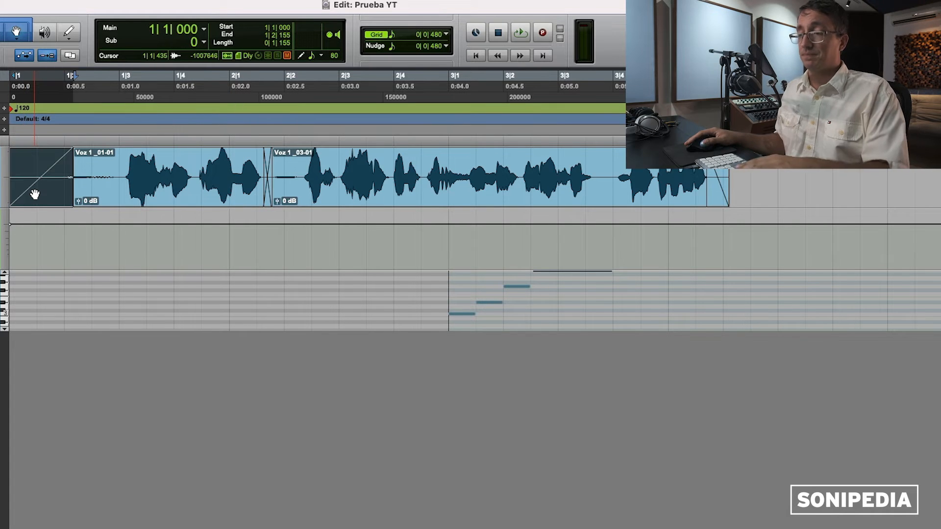
pyautogui.press('Delete')
pyautogui.moveTo(14, 154); pyautogui.dragTo(65, 155)
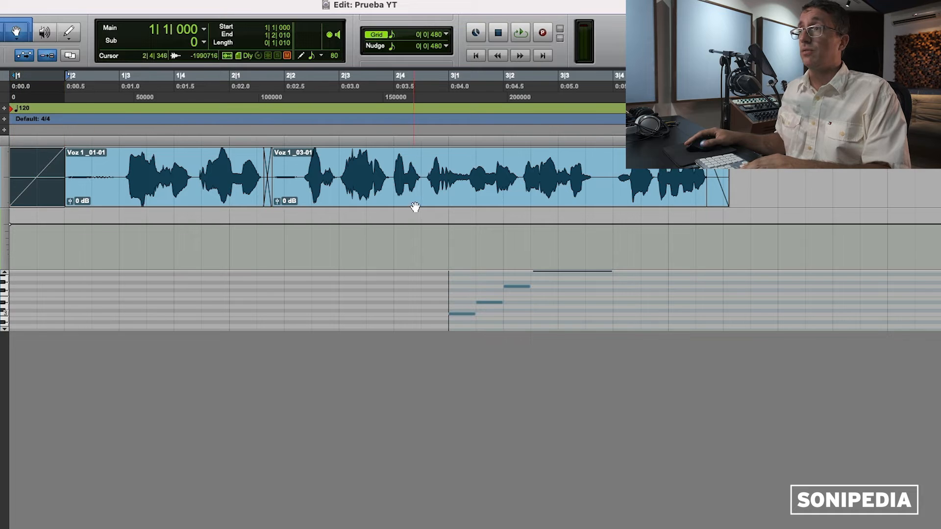
pyautogui.click(728, 199)
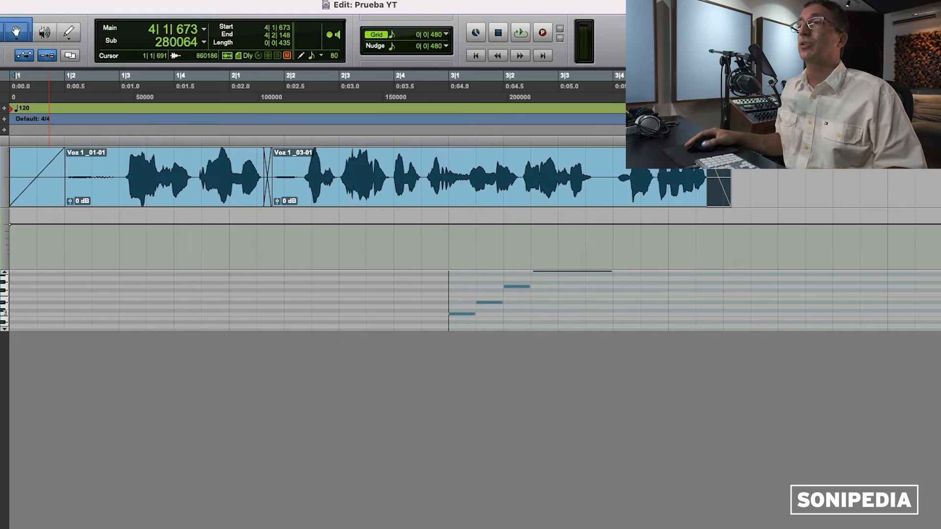
pyautogui.click(160, 235)
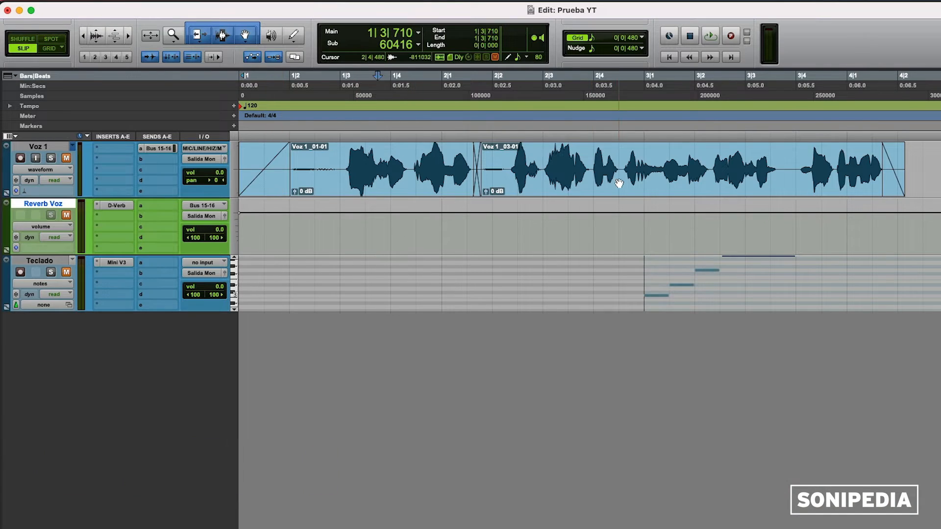
pyautogui.moveTo(619, 180); pyautogui.dragTo(655, 160)
pyautogui.click(646, 152)
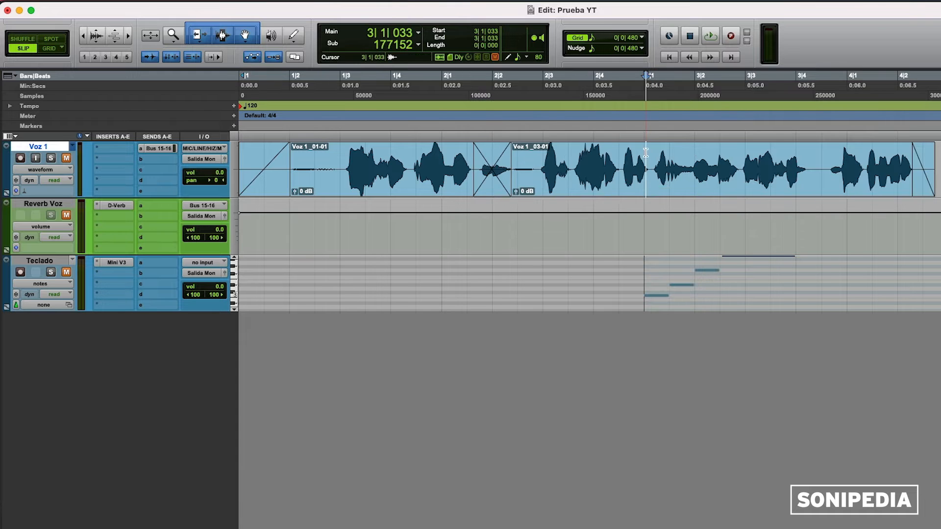
pyautogui.moveTo(522, 164); pyautogui.dragTo(611, 164)
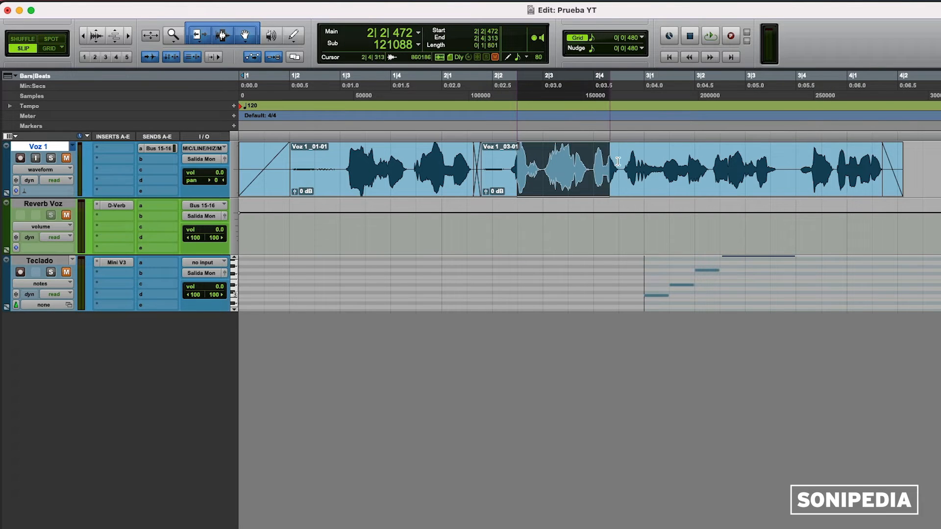
pyautogui.moveTo(612, 164); pyautogui.dragTo(622, 164)
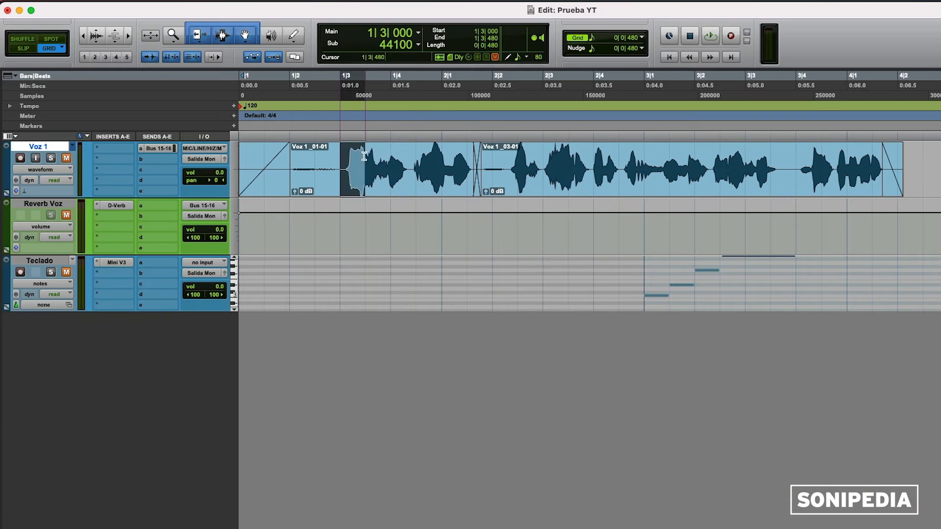
pyautogui.moveTo(360, 169); pyautogui.dragTo(414, 157)
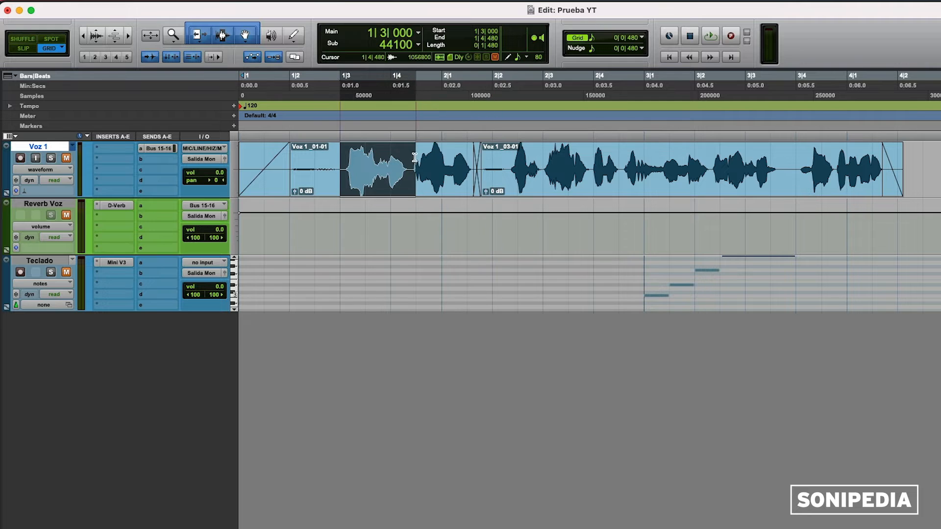
pyautogui.moveTo(386, 190); pyautogui.dragTo(421, 191)
pyautogui.press('super+z')
pyautogui.click(411, 151)
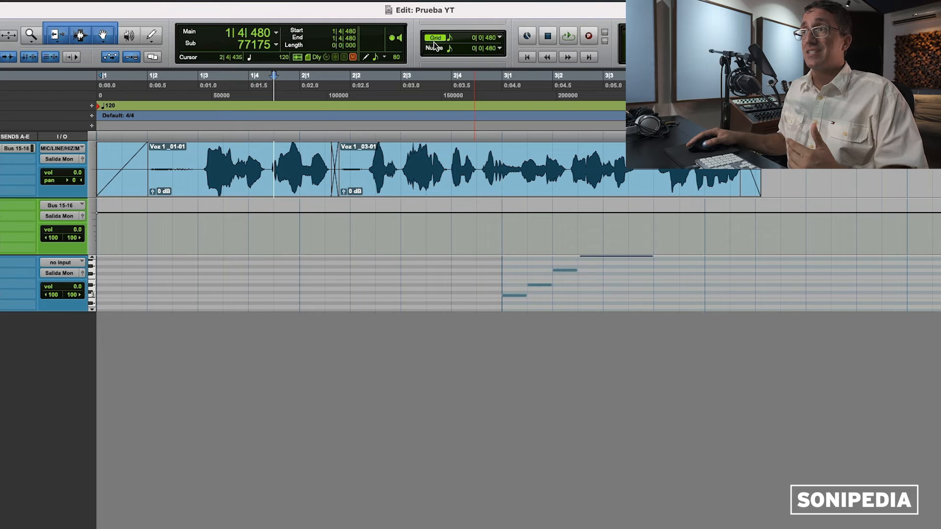
pyautogui.click(435, 39)
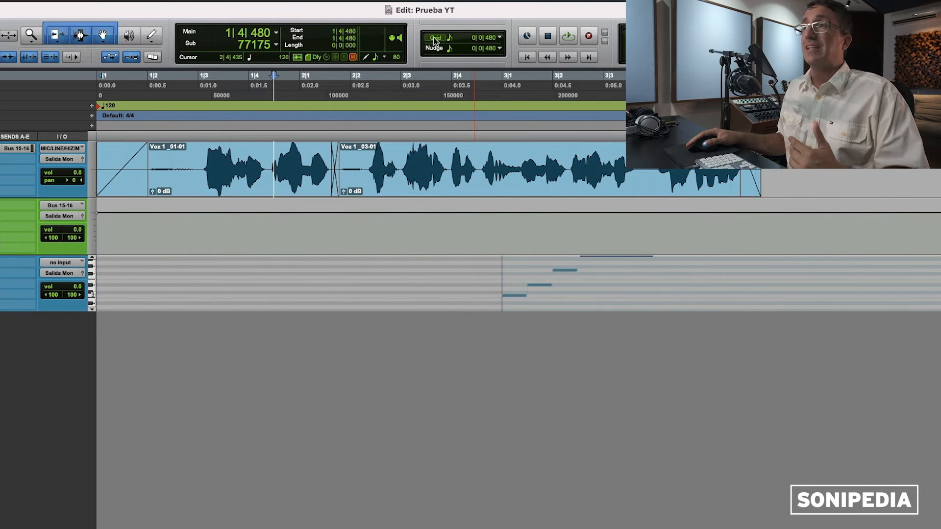
pyautogui.click(435, 39)
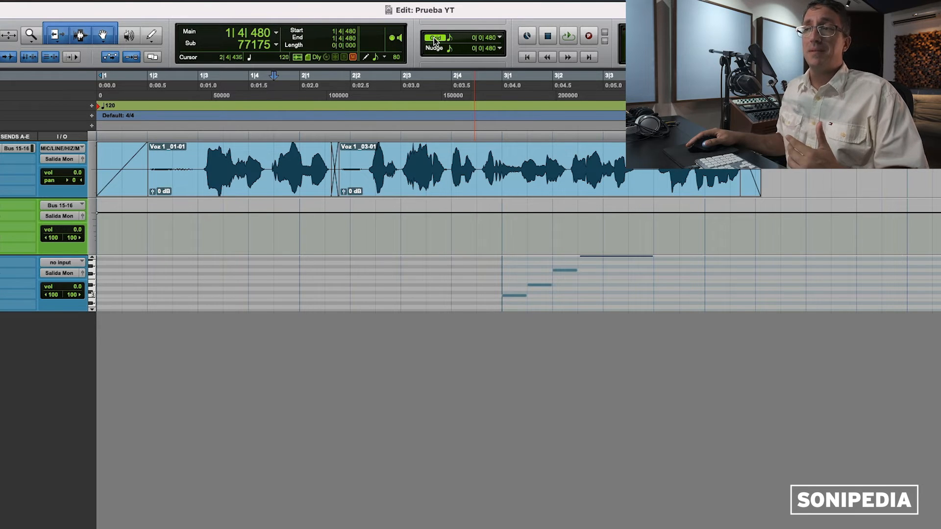
pyautogui.click(435, 39)
pyautogui.click(435, 39)
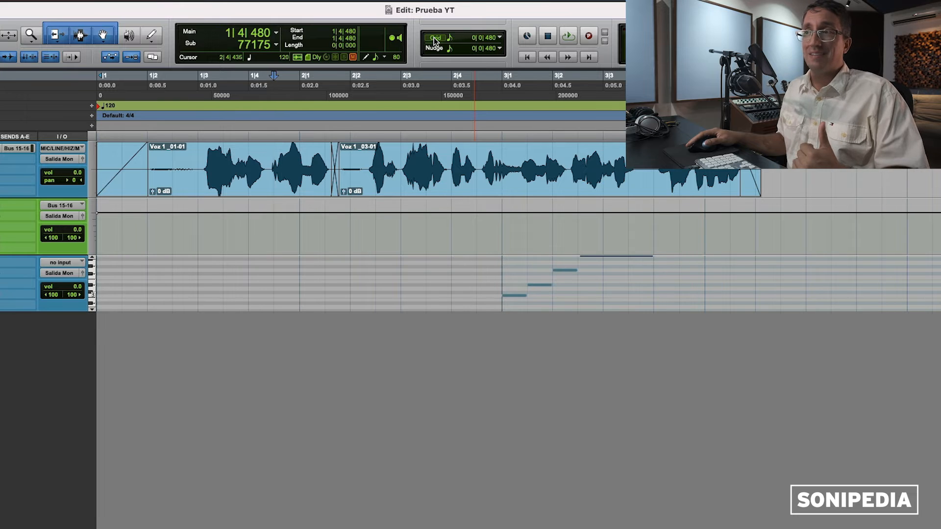
pyautogui.moveTo(438, 192); pyautogui.dragTo(525, 184)
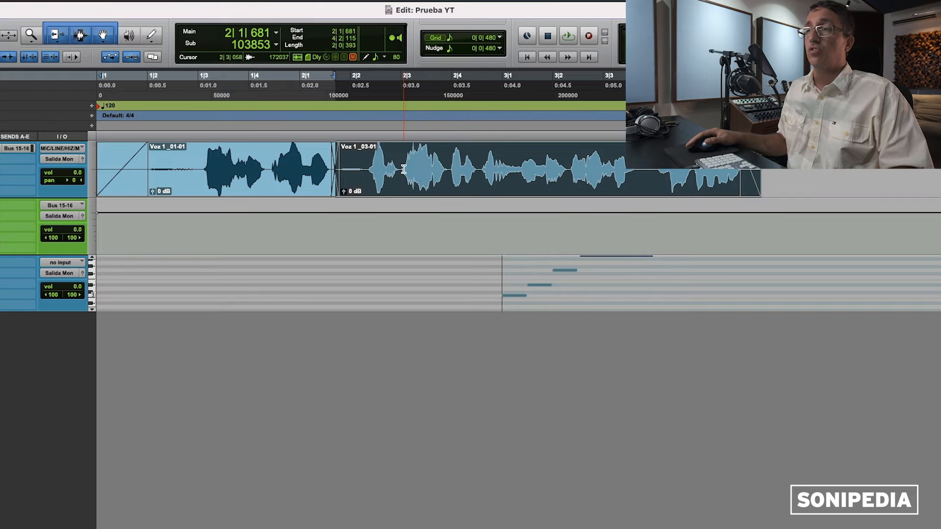
pyautogui.press('super+z')
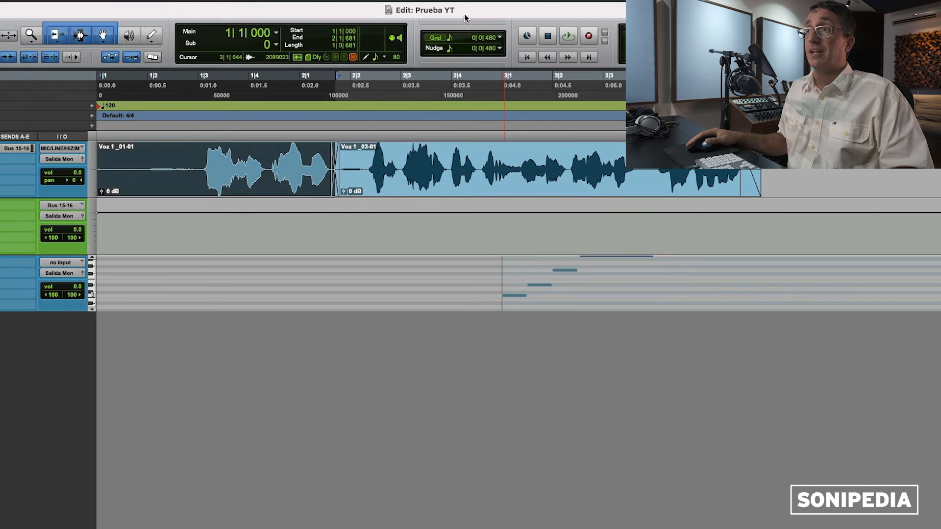
pyautogui.click(500, 38)
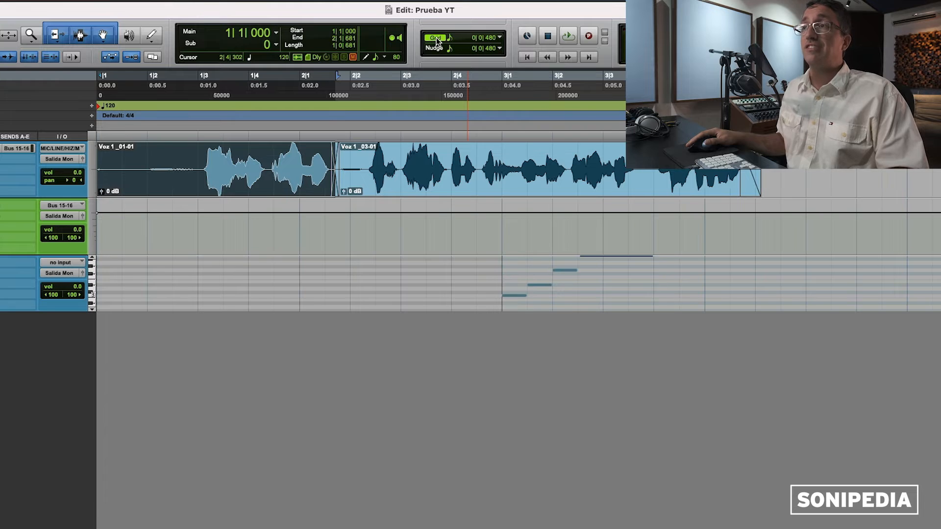
pyautogui.click(404, 147)
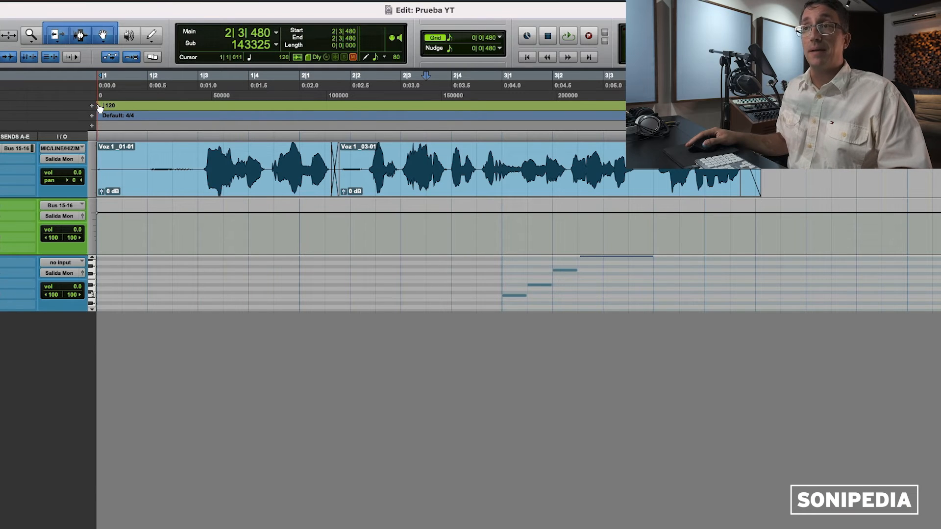
# Step: Change the 120 BPM tempo marker to 150 BPM
pyautogui.doubleClick(99, 107)
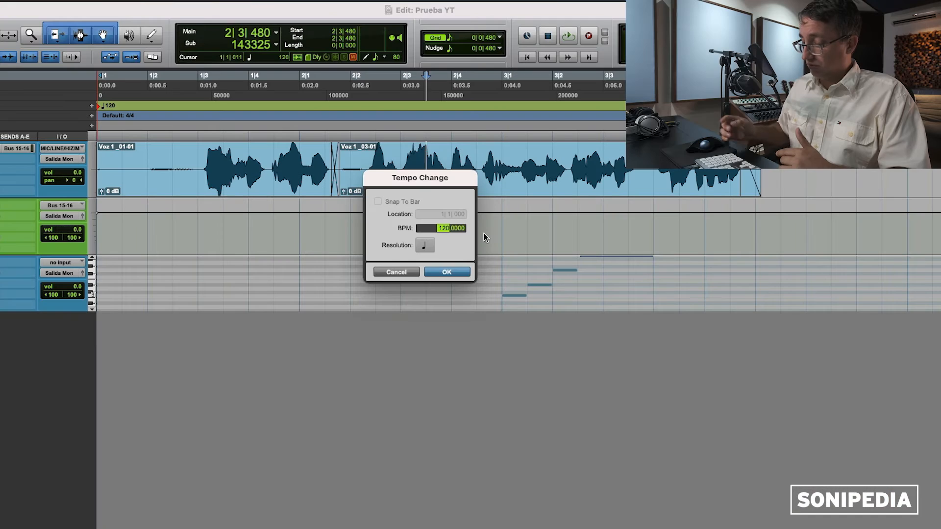
pyautogui.write('150')
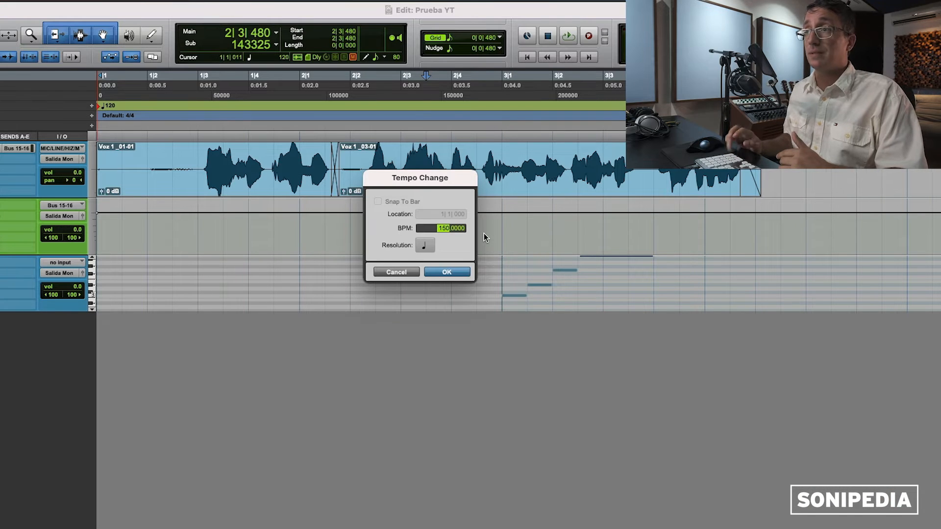
pyautogui.press('Return')
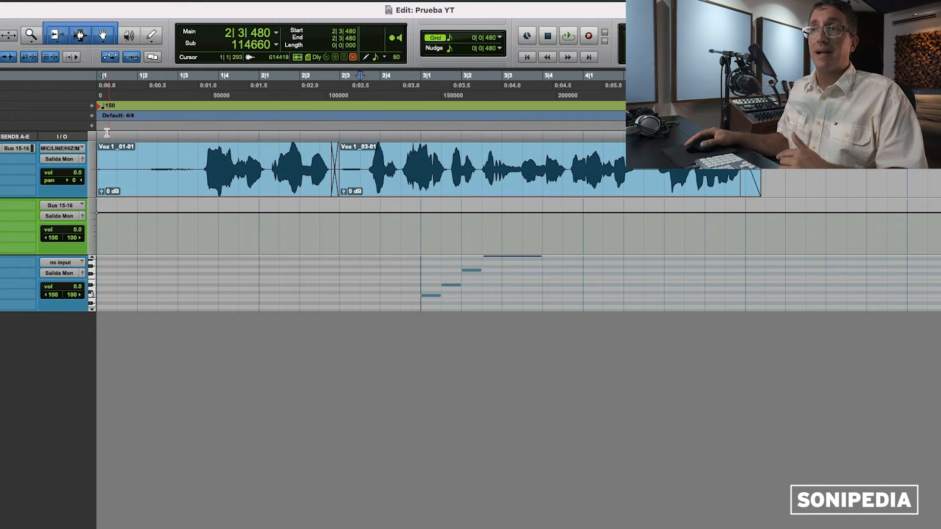
pyautogui.moveTo(107, 132); pyautogui.dragTo(610, 136)
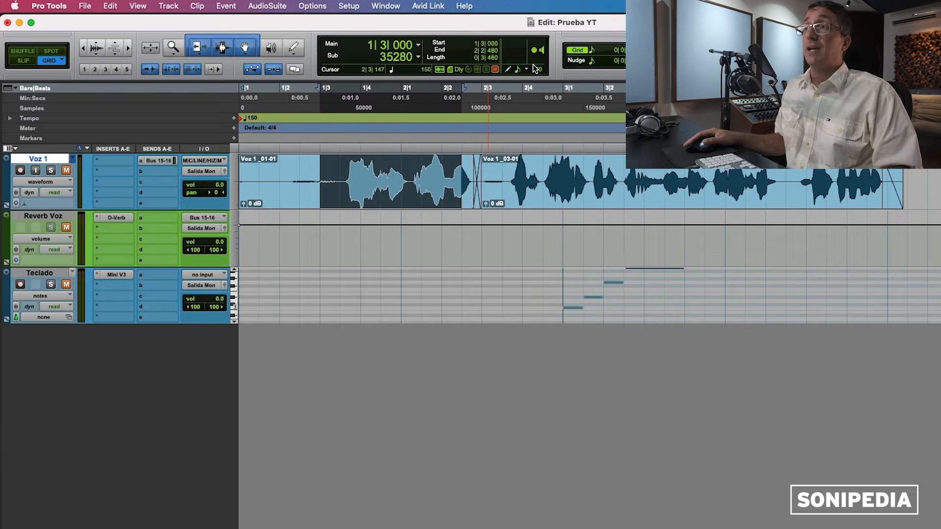
# Step: Move clip Voz 1_01-03 earlier to 1|2|747
pyautogui.click(346, 168)
pyautogui.click(422, 198)
pyautogui.press('super+]')
pyautogui.press('super+]')
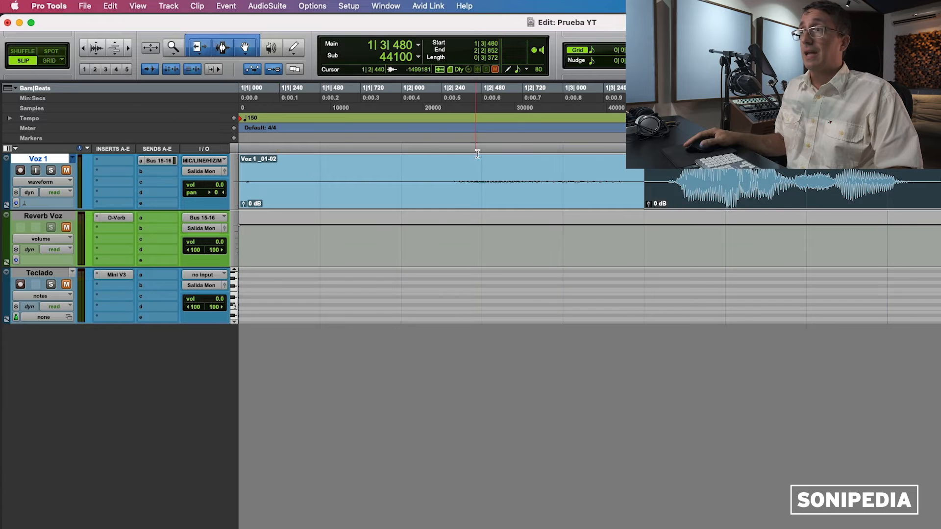
pyautogui.moveTo(717, 202); pyautogui.dragTo(593, 198)
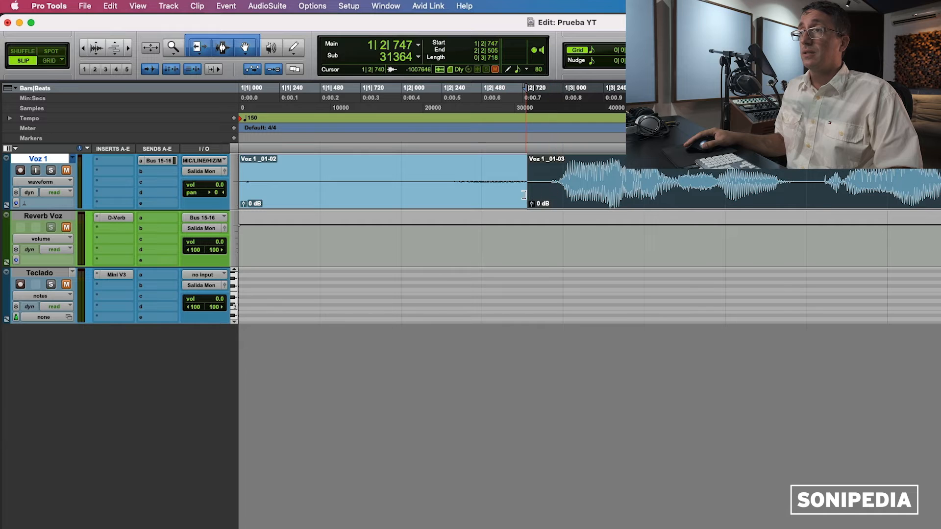
pyautogui.press('super+[')
pyautogui.press('super+[')
# Step: Trim and reposition Voz 1_03-01 so it starts at 2|2|390
pyautogui.click(470, 199)
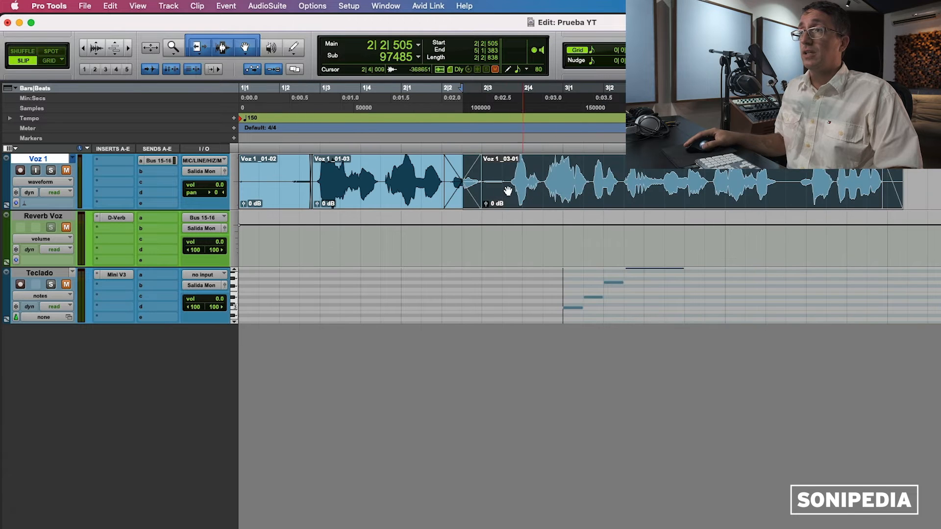
pyautogui.moveTo(470, 198); pyautogui.dragTo(446, 190)
pyautogui.click(486, 199)
pyautogui.press('super+]')
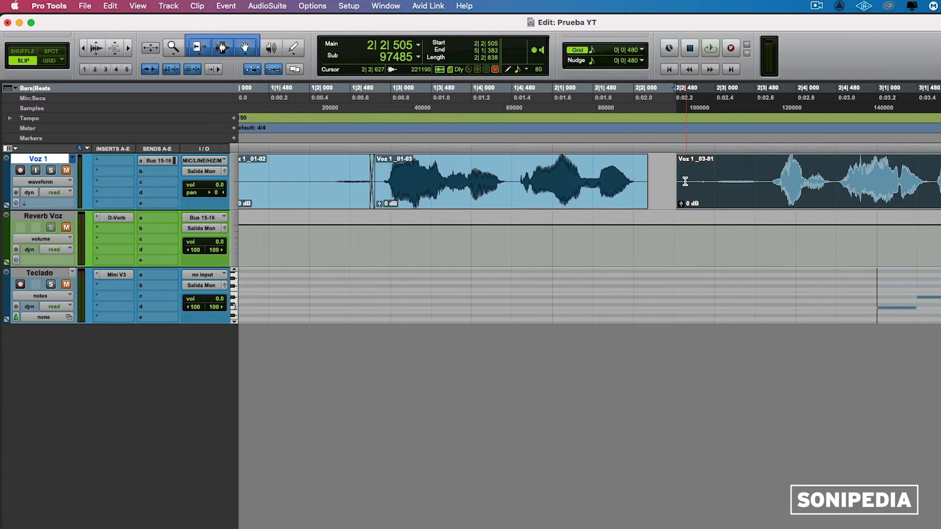
pyautogui.moveTo(684, 181); pyautogui.dragTo(677, 203)
pyautogui.press('super+]')
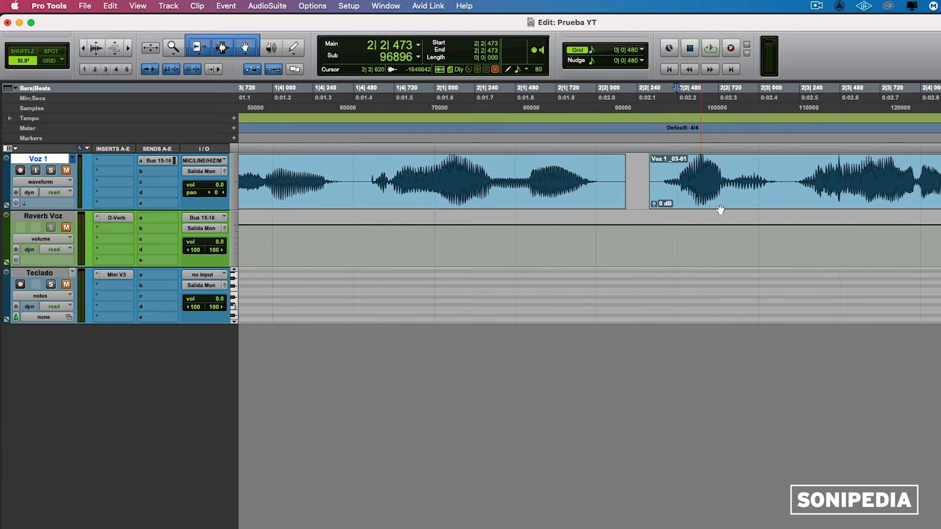
pyautogui.press('super+]')
pyautogui.moveTo(747, 207); pyautogui.dragTo(782, 205)
pyautogui.click(670, 165)
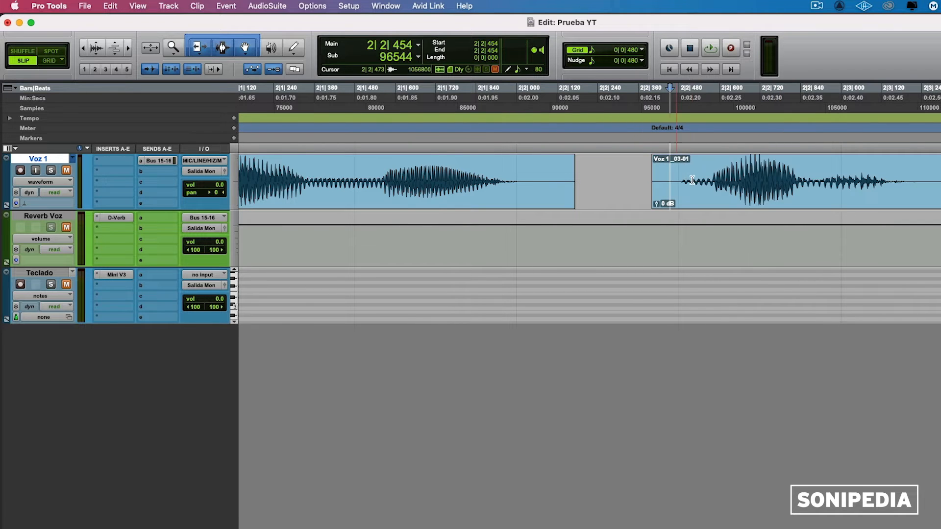
pyautogui.moveTo(686, 190); pyautogui.dragTo(683, 189)
pyautogui.press('super+[')
pyautogui.press('super+[')
pyautogui.press('super+[')
pyautogui.press('super+[')
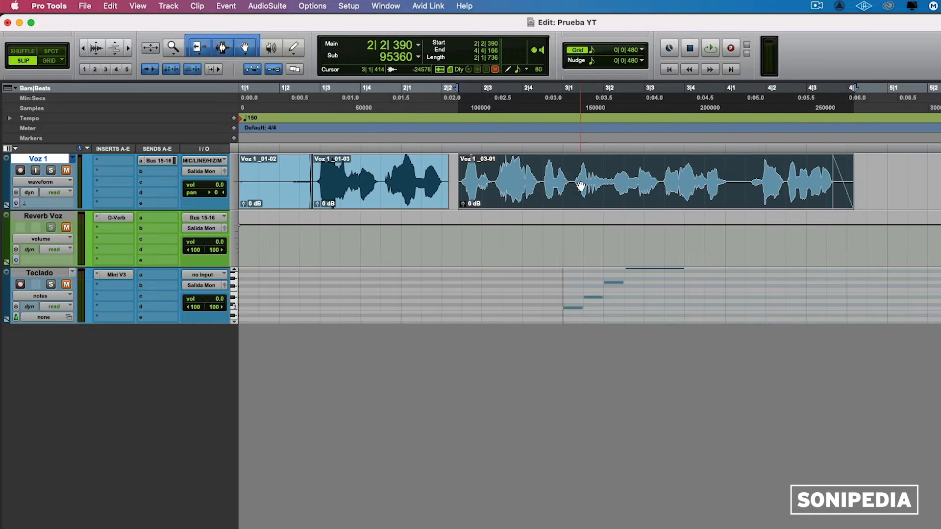
pyautogui.press('super+]')
pyautogui.press('super+]')
pyautogui.press('super+]')
# Step: Add a short fade-out to the end of Voz 1_01-03
pyautogui.click(682, 191)
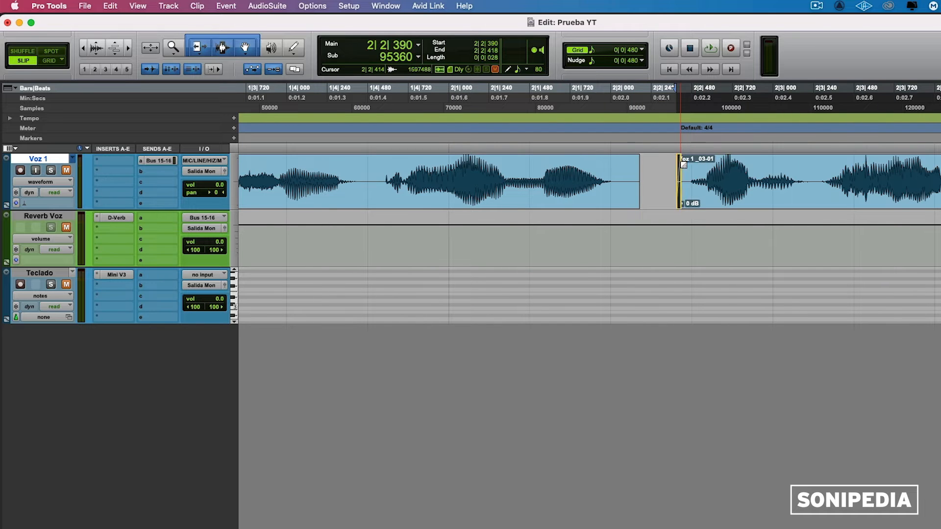
pyautogui.moveTo(641, 159); pyautogui.dragTo(615, 162)
pyautogui.press('super+[')
pyautogui.press('super+[')
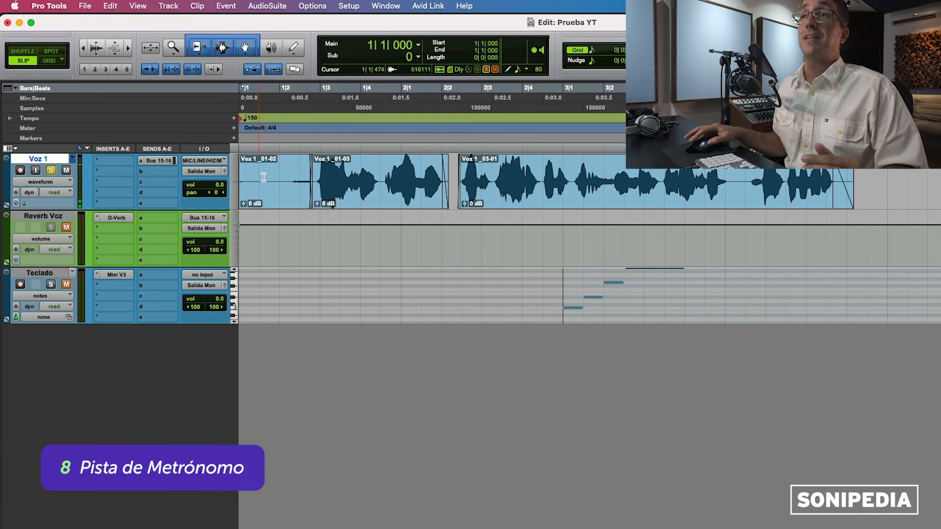
# Step: Create the Click 1 track via Track > Create Click Track and play it back
pyautogui.click(169, 6)
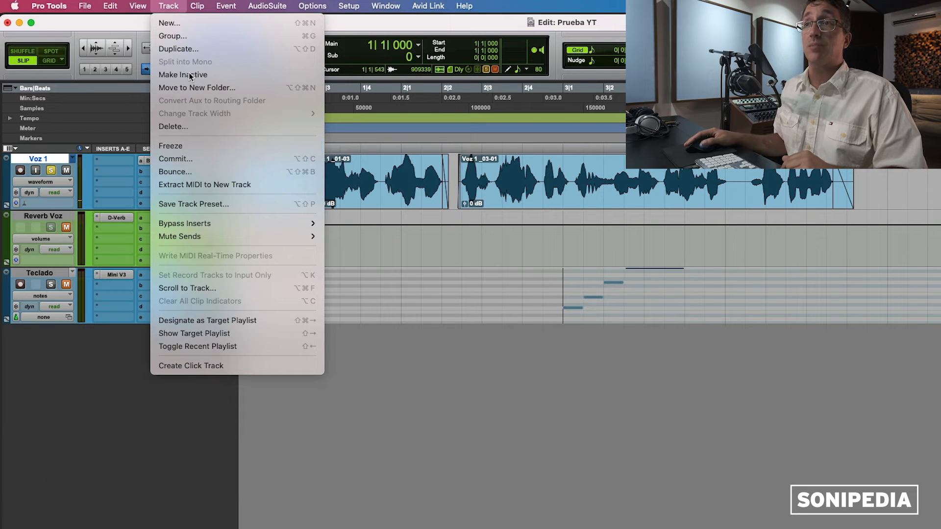
pyautogui.click(193, 367)
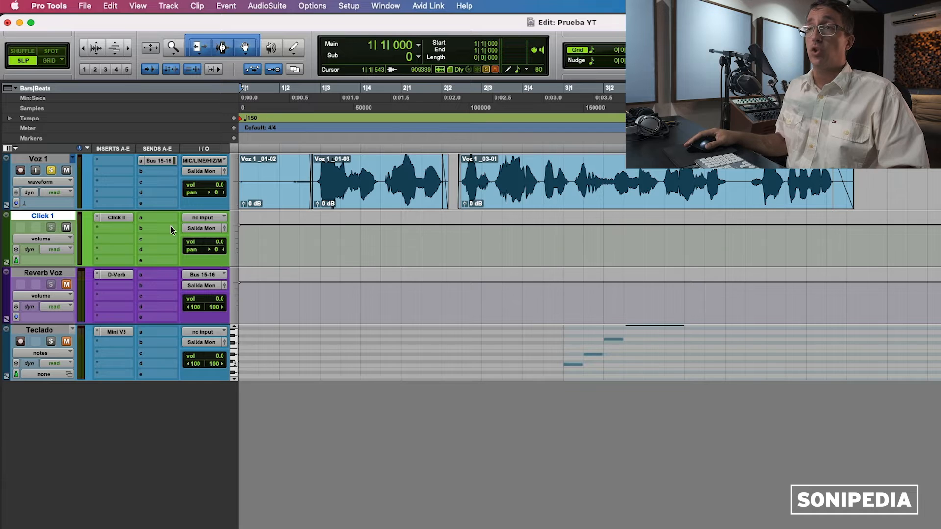
pyautogui.press('space')
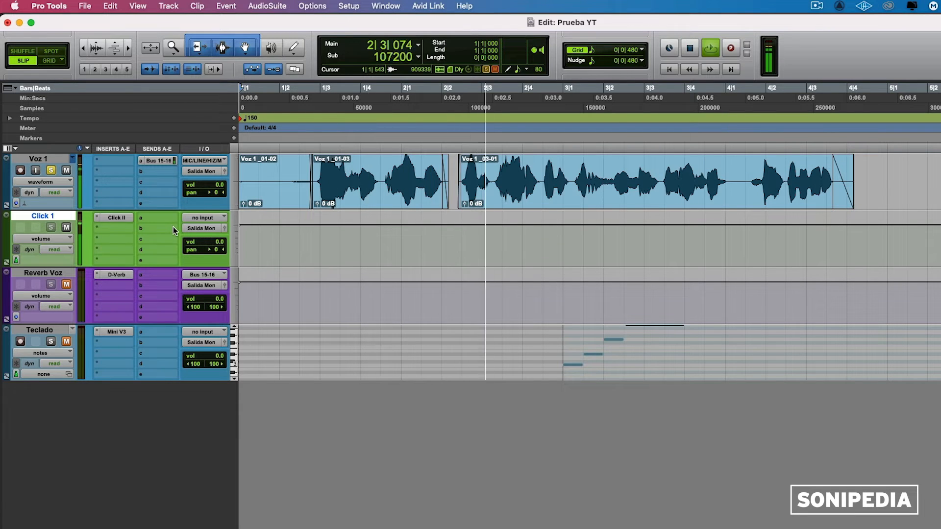
pyautogui.press('space')
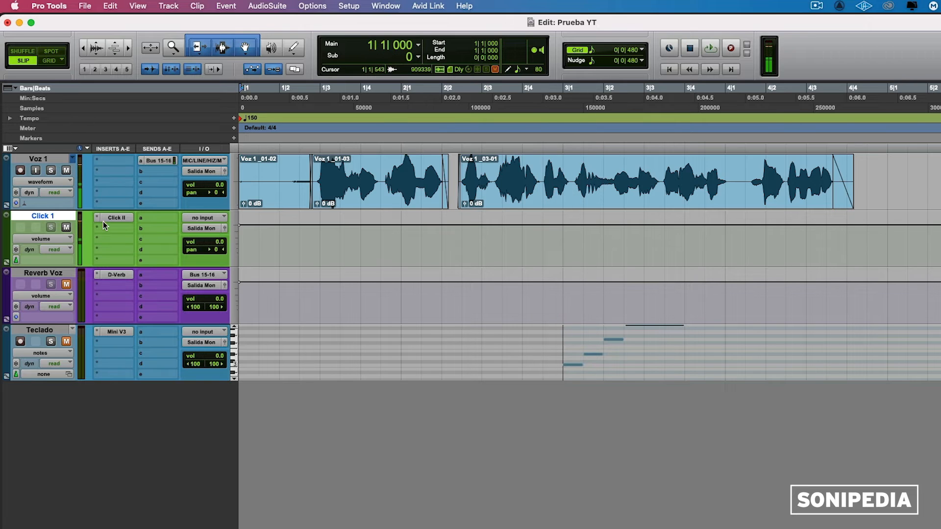
# Step: Review the accented and second click sounds in the Click II plug-in, leaving them unchanged
pyautogui.click(111, 216)
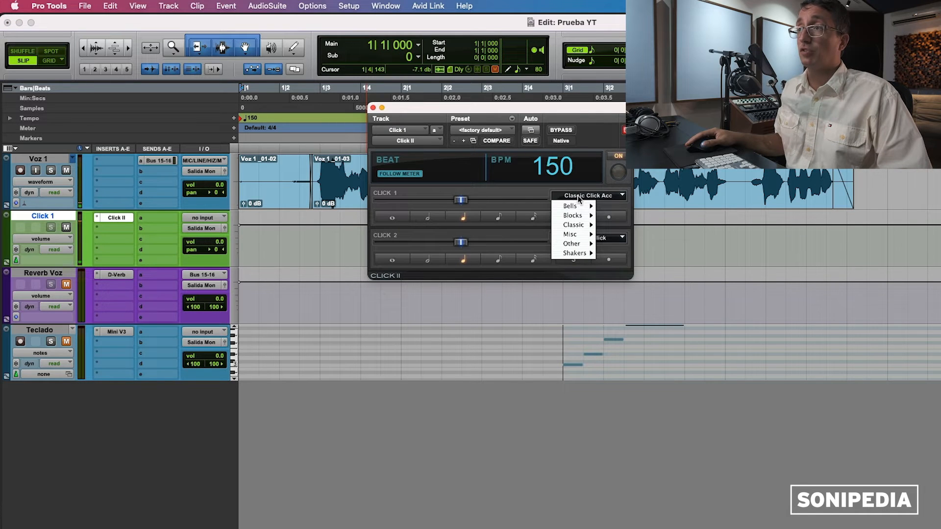
pyautogui.click(602, 181)
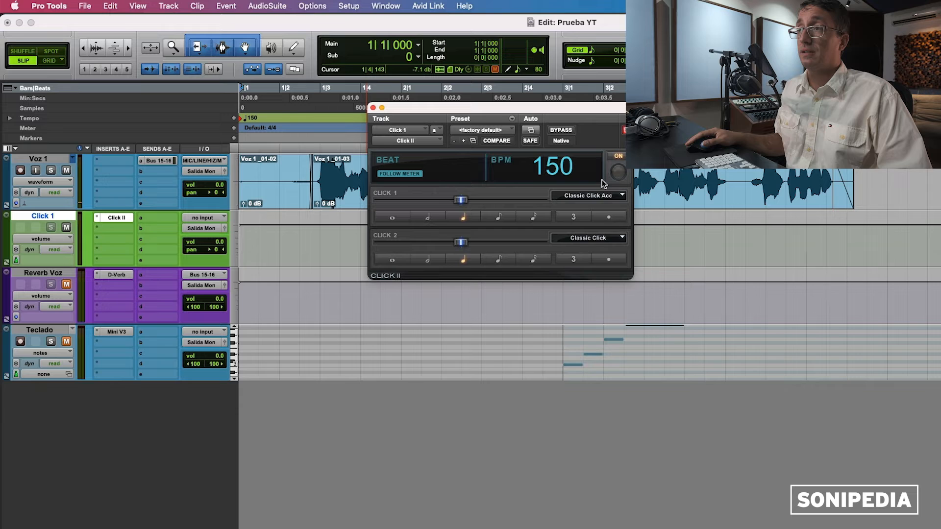
pyautogui.click(606, 239)
pyautogui.click(564, 188)
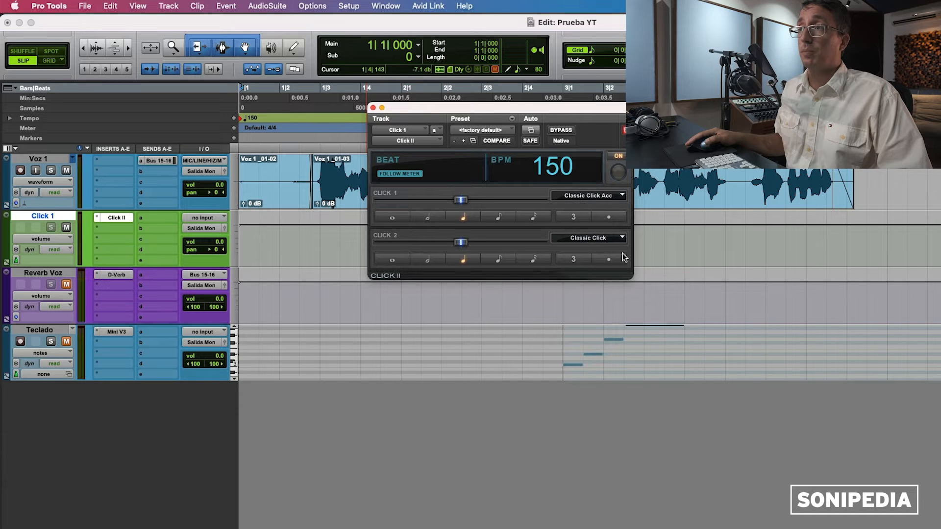
# Step: Audition the click, close the plug-in, and lower the Click 1 volume to -8.6
pyautogui.press('space')
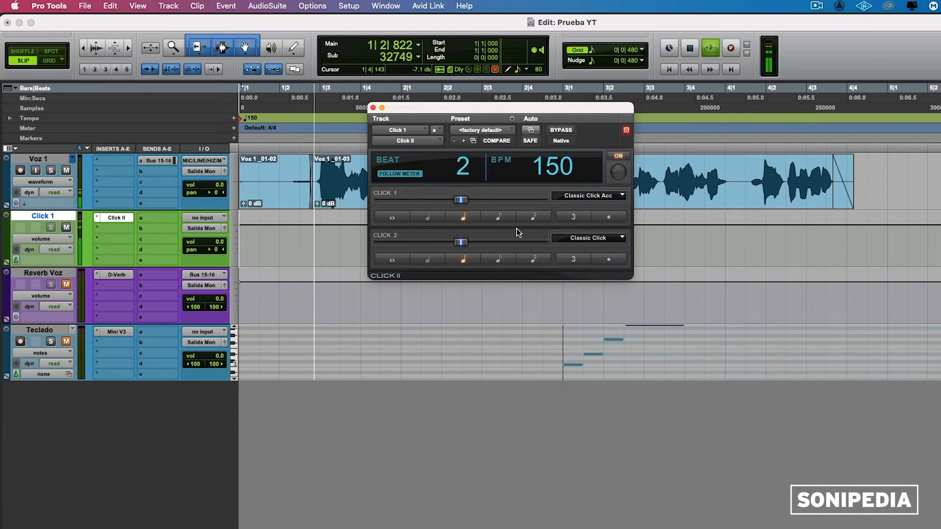
pyautogui.press('space')
pyautogui.click(373, 108)
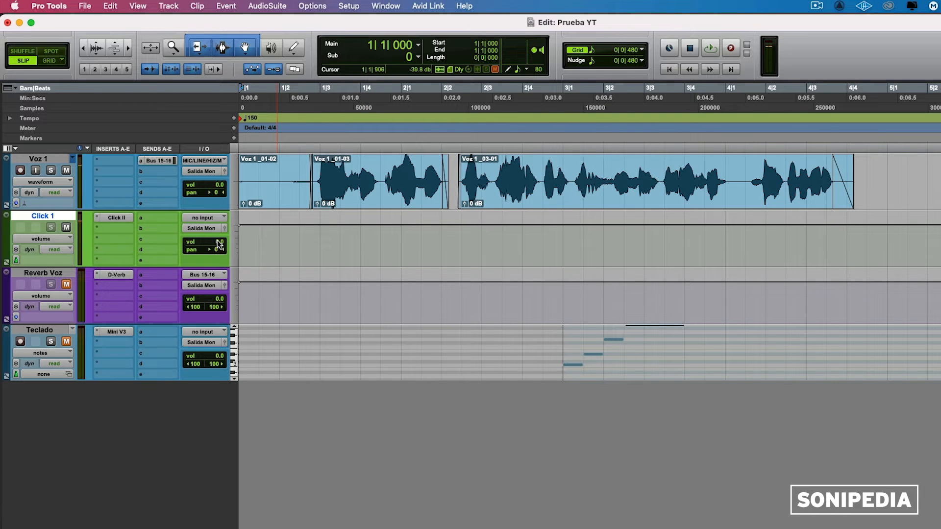
pyautogui.moveTo(216, 249); pyautogui.dragTo(216, 251)
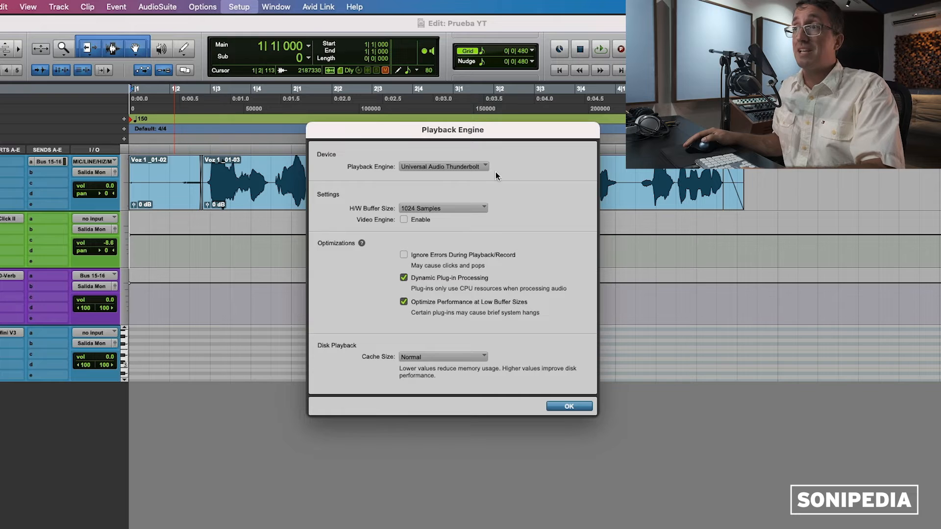
# Step: Change the Playback Engine H/W Buffer Size from 1024 to 128 samples
pyautogui.click(448, 206)
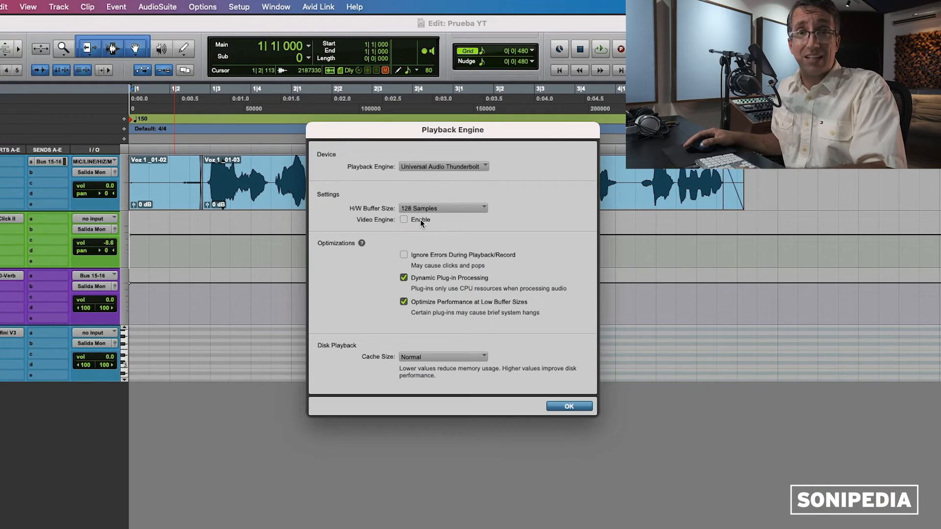
pyautogui.click(417, 206)
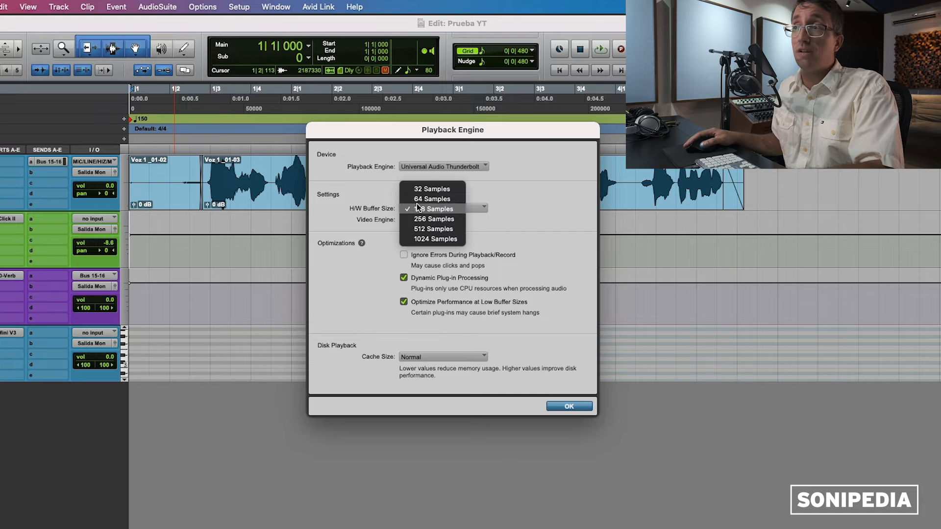
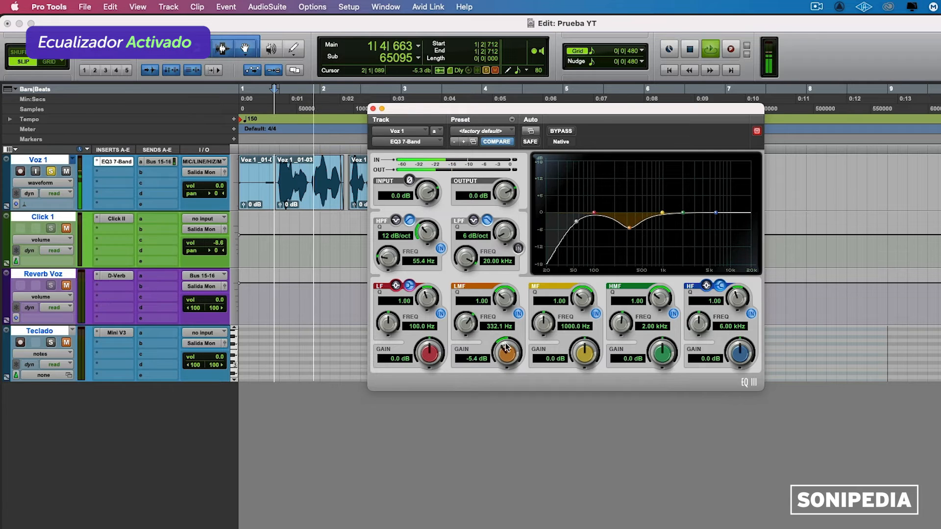
# Step: Cut the EQ3 LMF band to -1.6 dB and compare it against bypass
pyautogui.moveTo(511, 342); pyautogui.dragTo(508, 348)
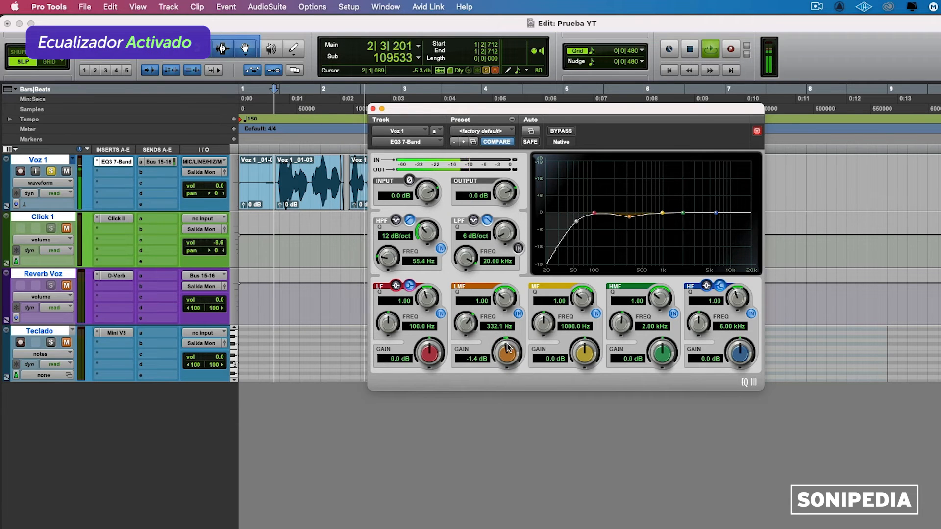
pyautogui.click(557, 133)
pyautogui.click(557, 133)
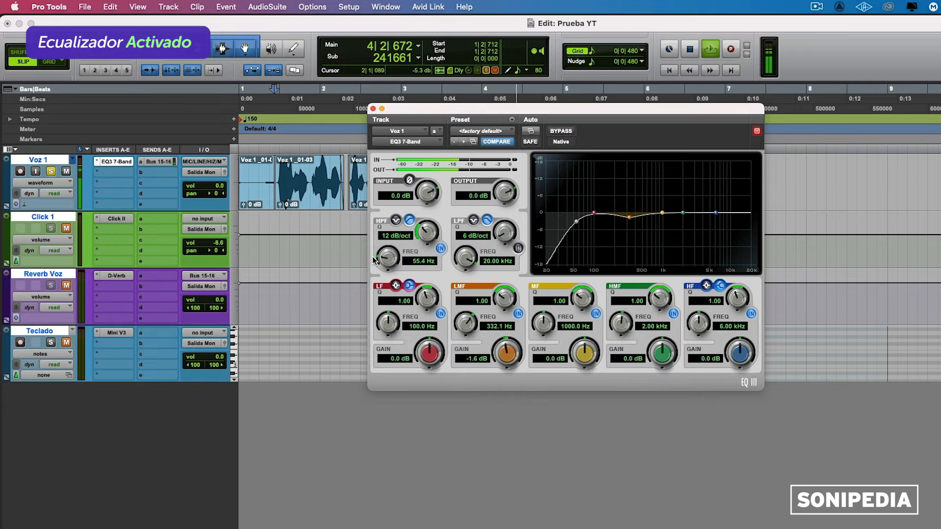
# Step: Raise the high-pass to 162.8 Hz and A/B it against bypass during playback
pyautogui.moveTo(380, 254)
pyautogui.mouseDown()
pyautogui.moveTo(386, 237)
pyautogui.moveTo(383, 261)
pyautogui.mouseUp()
pyautogui.press('space')
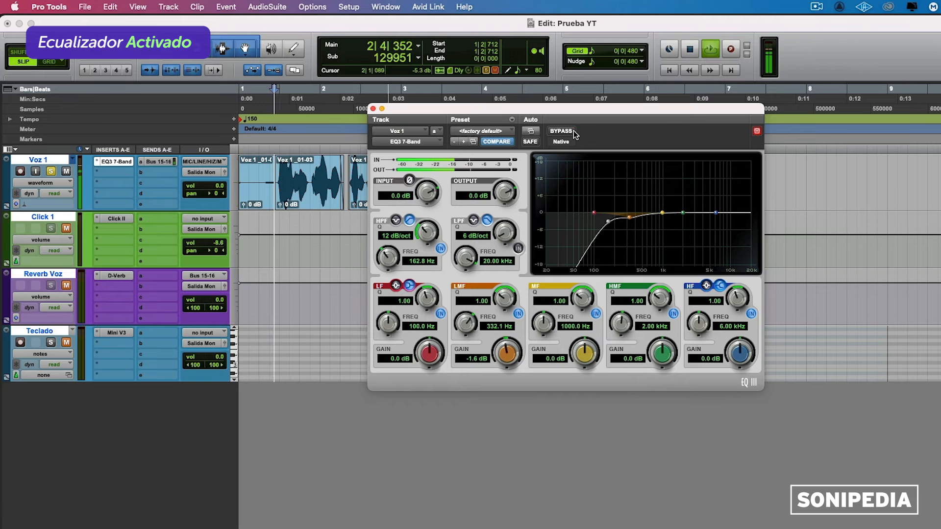
pyautogui.click(570, 133)
pyautogui.click(566, 133)
pyautogui.press('space')
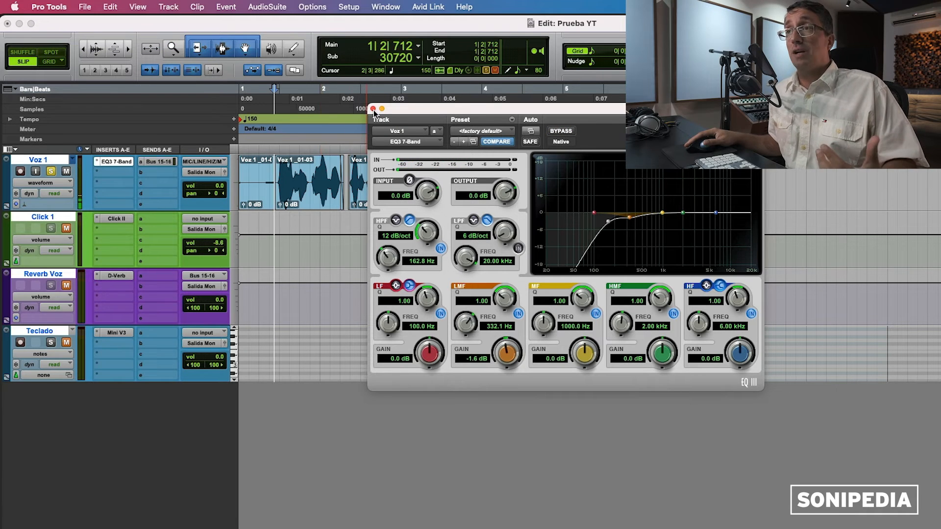
# Step: Adjust the EQ high-pass, then insert Dyn3 Compressor/Limiter (mono) on Voz 1's insert b
pyautogui.moveTo(392, 253); pyautogui.dragTo(431, 250)
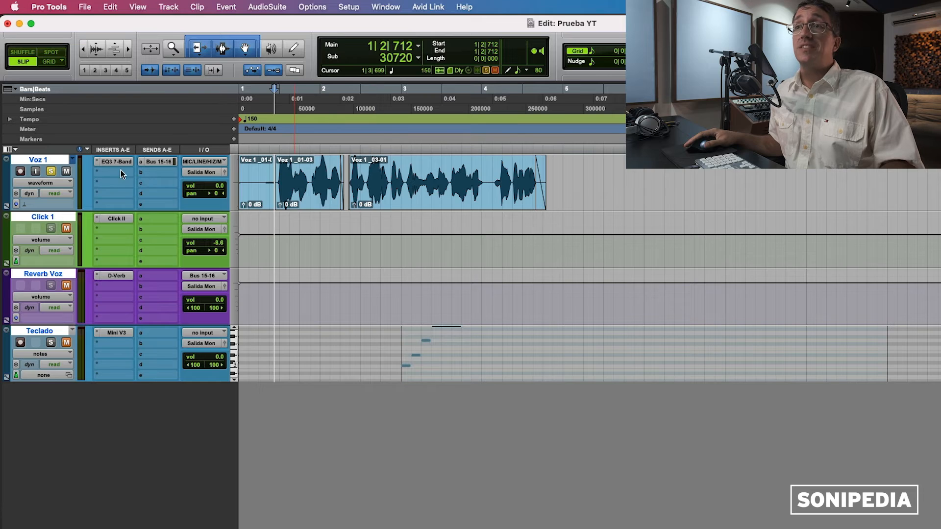
pyautogui.click(111, 170)
pyautogui.moveTo(126, 178)
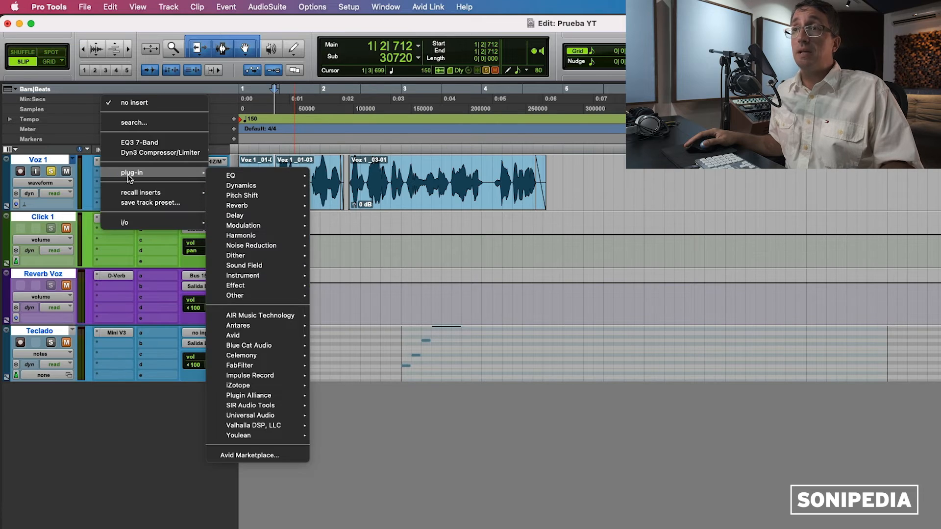
pyautogui.moveTo(253, 184)
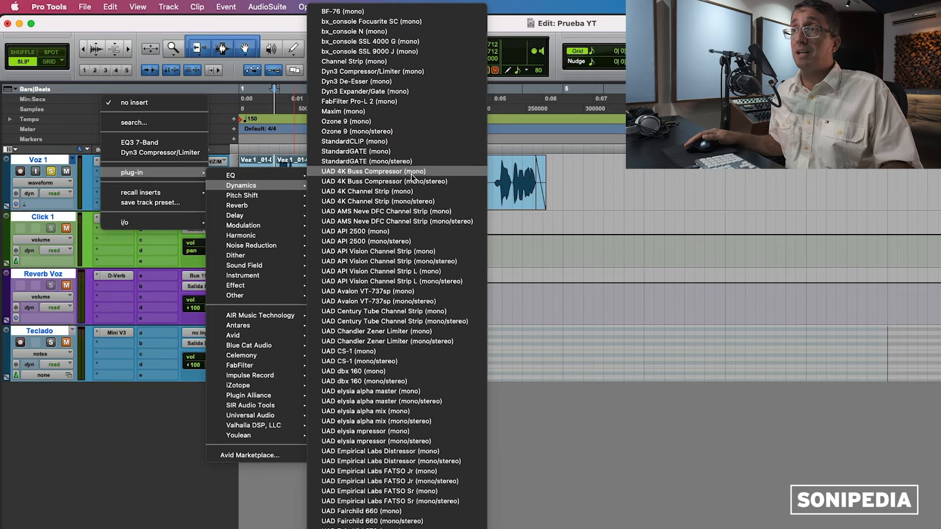
pyautogui.click(412, 71)
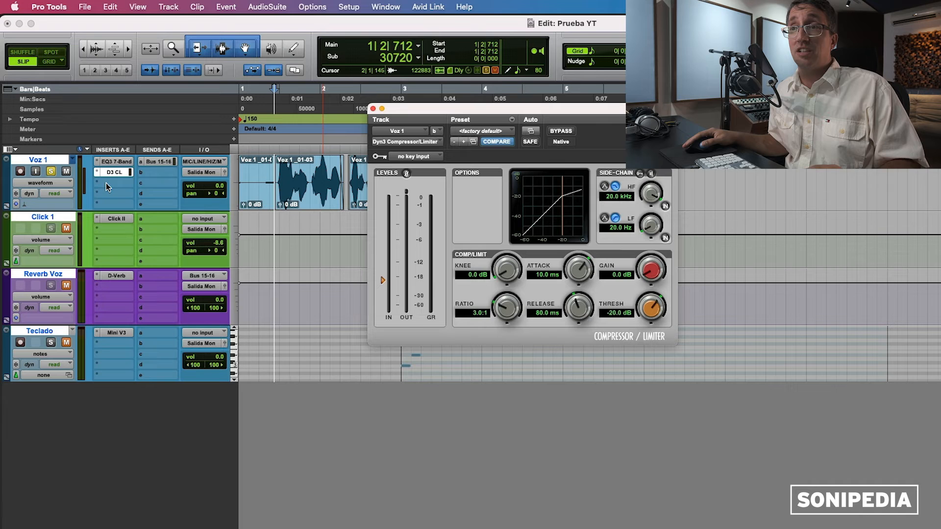
# Step: Insert EQ3 7-Band (mono) on Voz 1's insert c after the compressor, then close its window
pyautogui.click(106, 185)
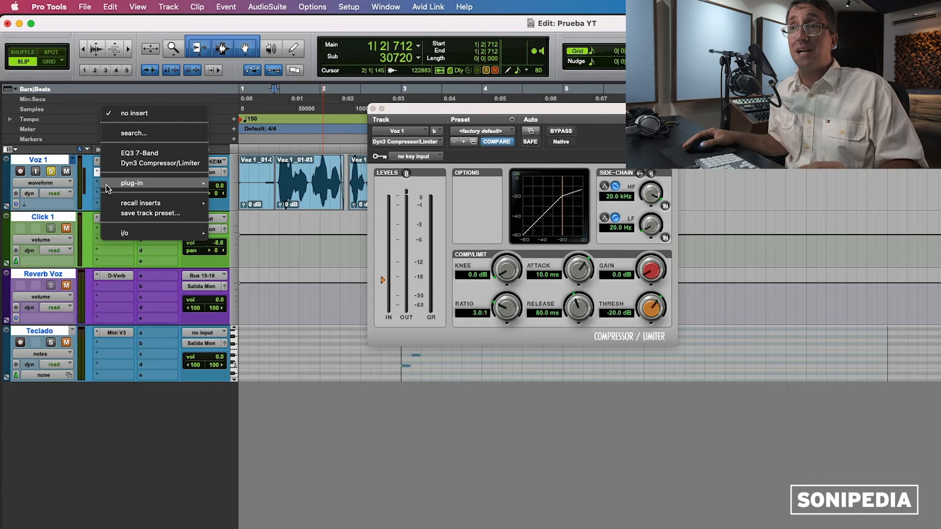
pyautogui.moveTo(114, 183)
pyautogui.moveTo(249, 184)
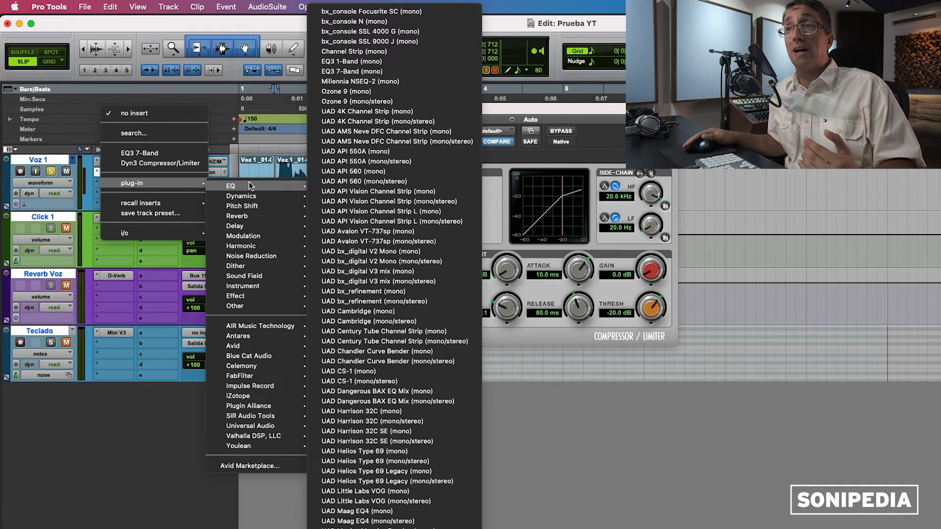
pyautogui.click(366, 71)
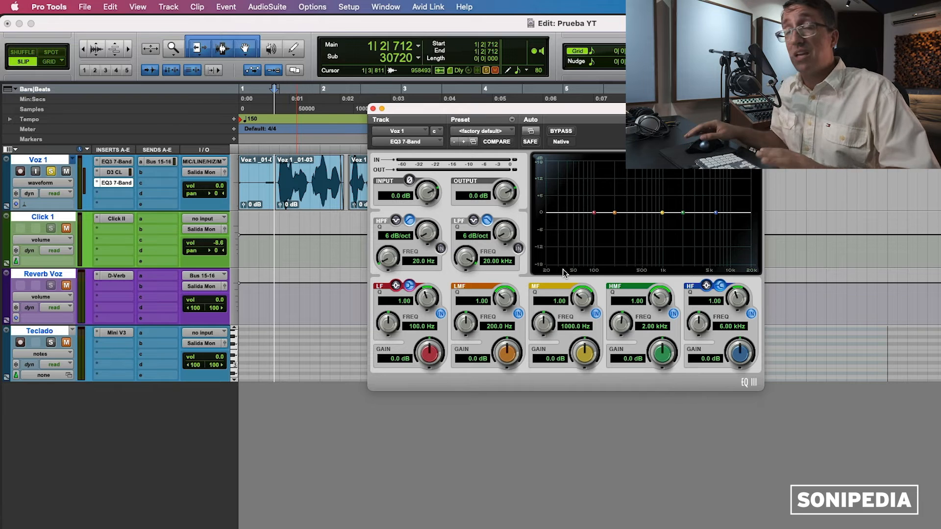
pyautogui.click(372, 109)
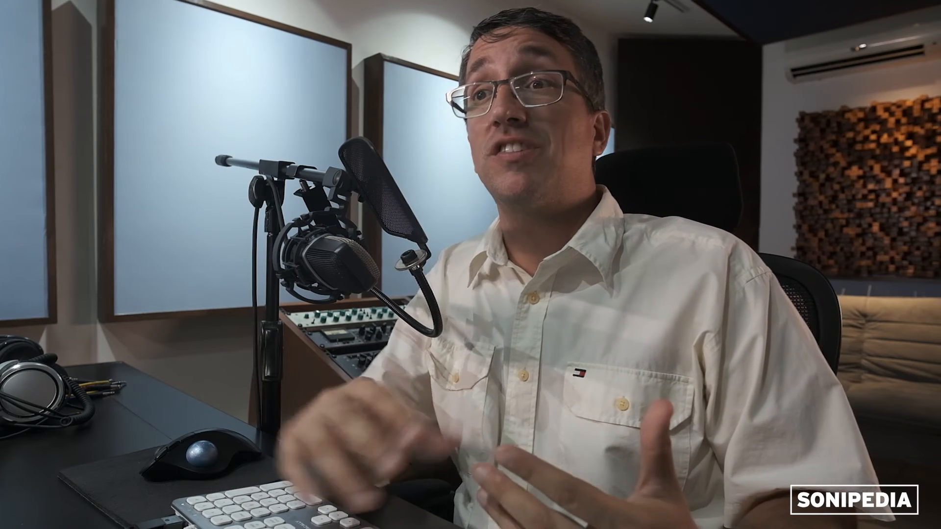
pyautogui.click(67, 229)
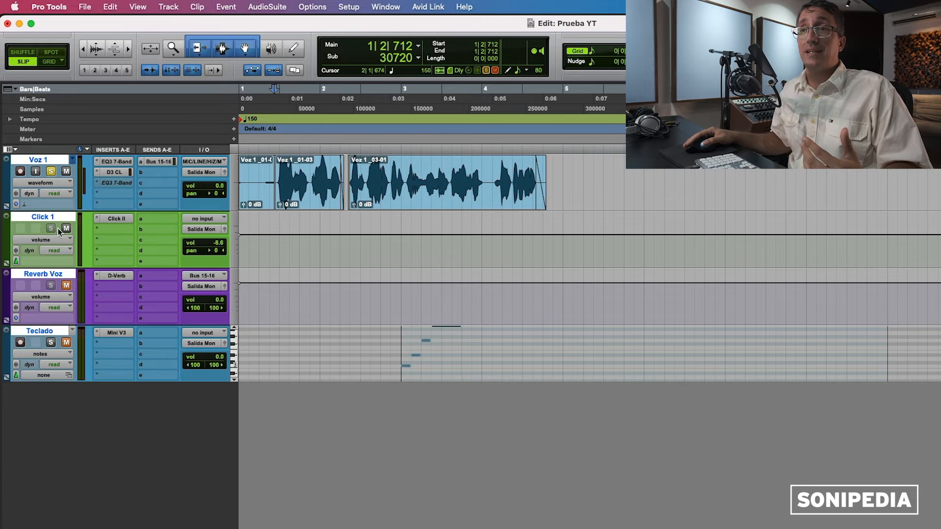
# Step: Move Reverb Voz directly below Voz 1, check the Bus 15-16 send, and open the Mix window
pyautogui.click(47, 274)
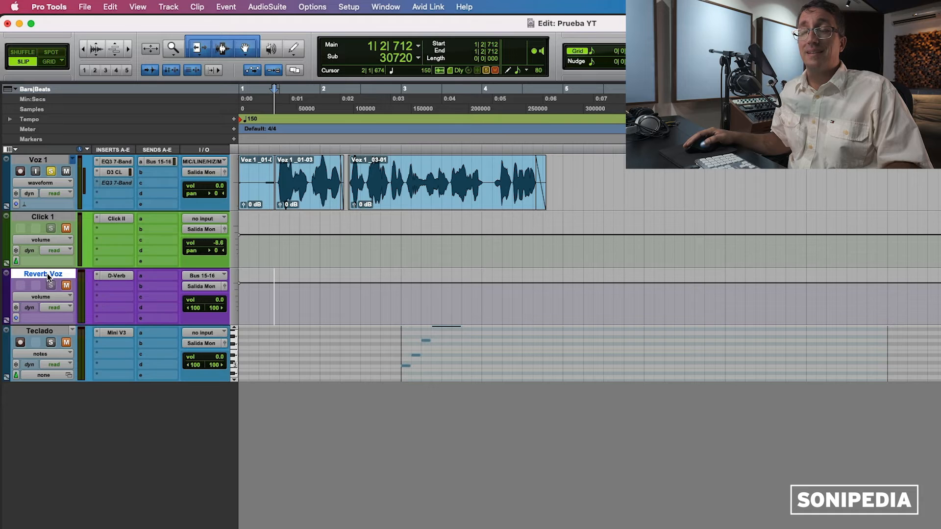
pyautogui.moveTo(47, 274); pyautogui.dragTo(42, 219)
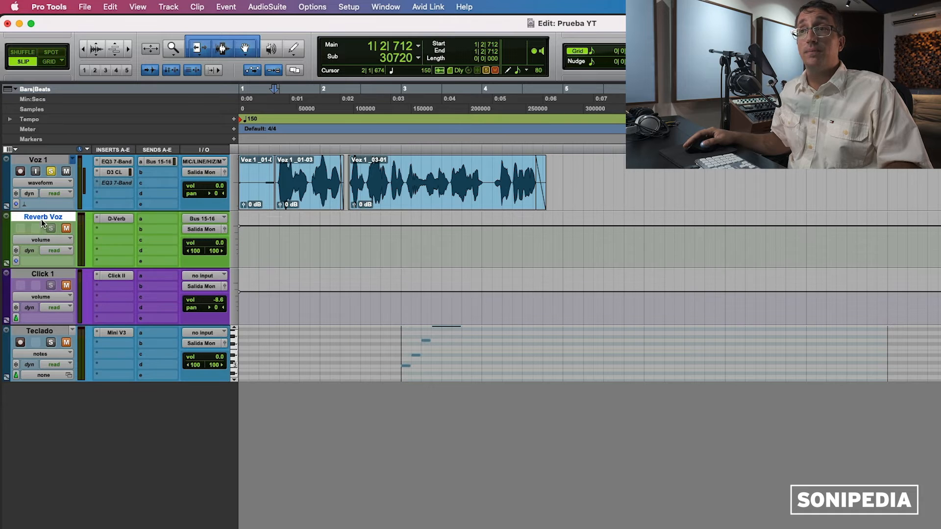
pyautogui.click(154, 162)
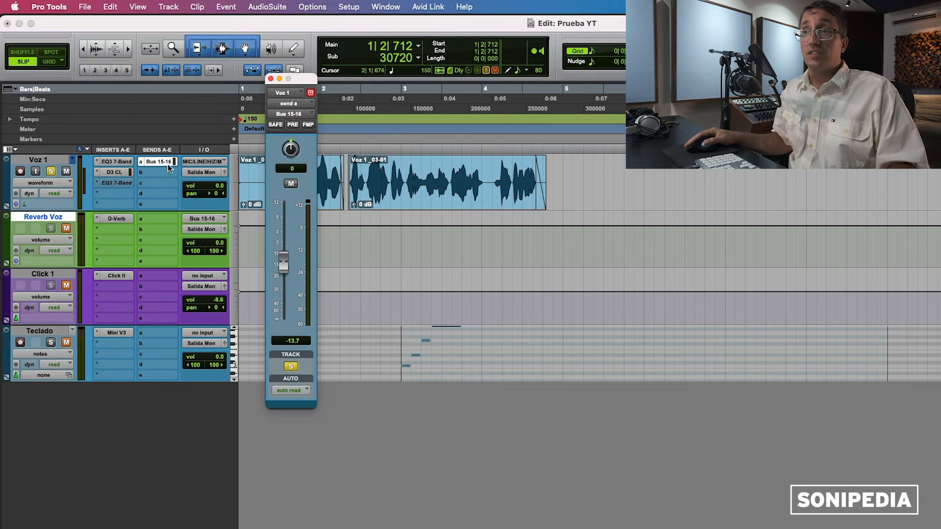
pyautogui.click(155, 162)
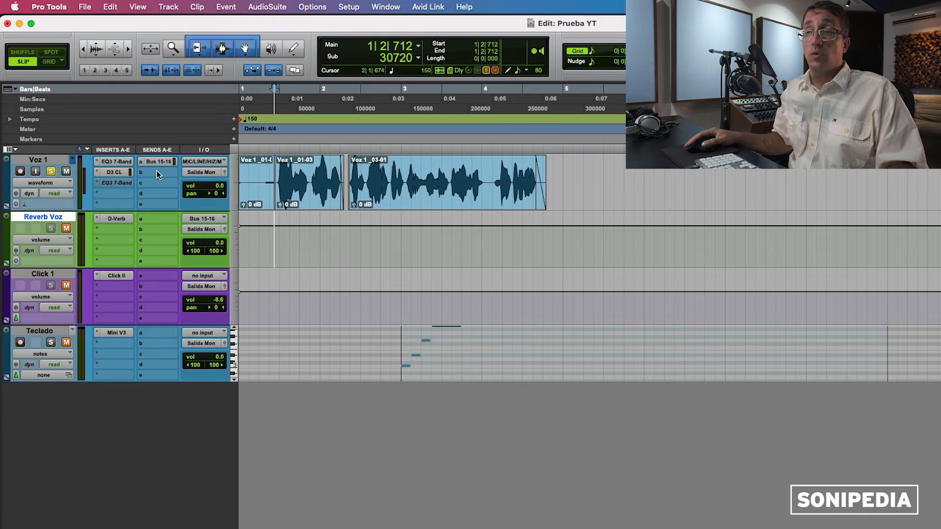
pyautogui.press('super+equal')
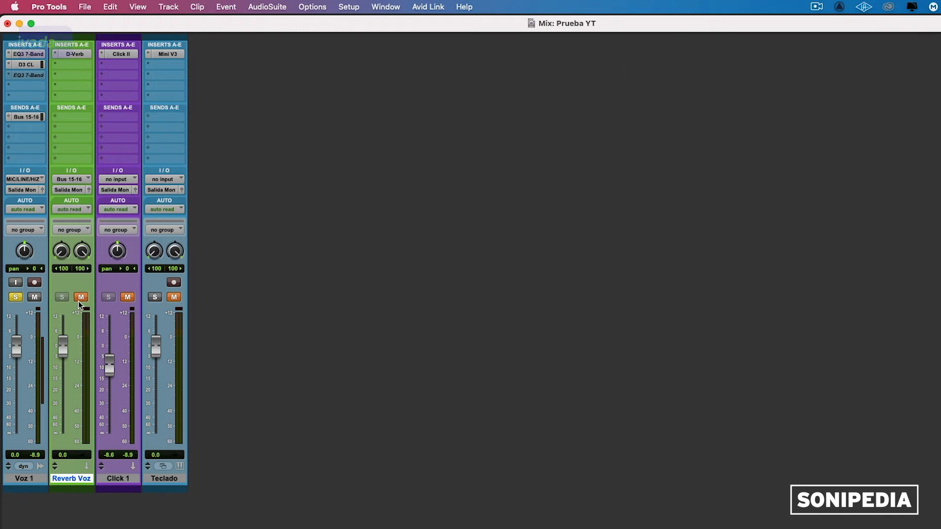
# Step: Unmute Reverb Voz and set its fader to -2.0 dB
pyautogui.click(80, 297)
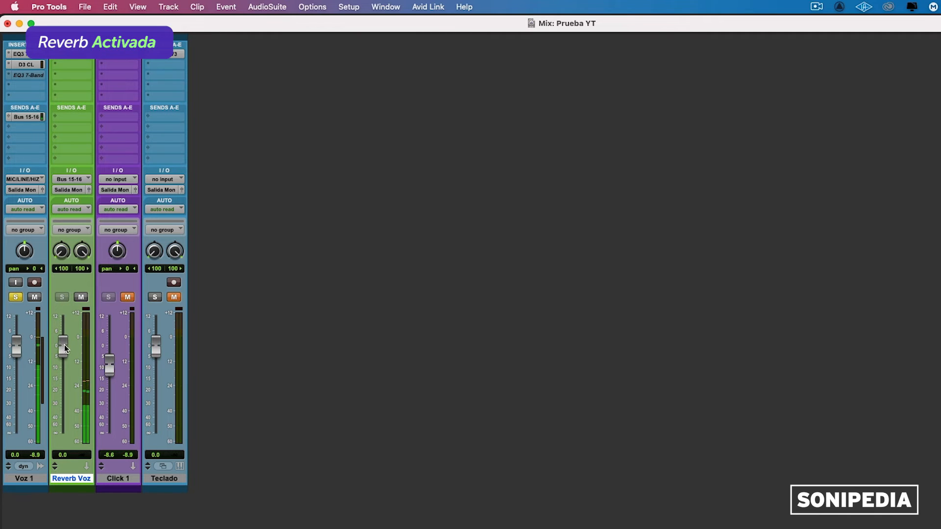
pyautogui.keyDown('alt'); pyautogui.click(65, 366); pyautogui.keyUp('alt')
pyautogui.moveTo(63, 353); pyautogui.dragTo(62, 353)
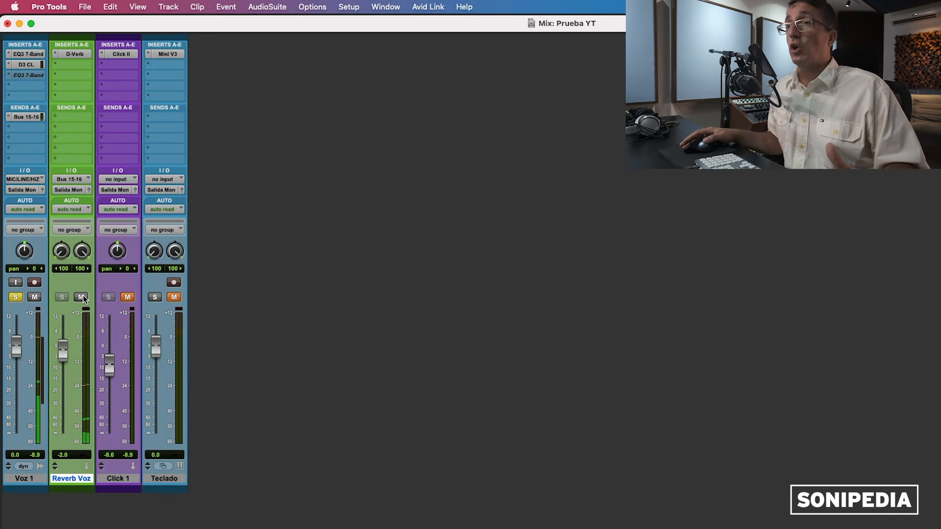
# Step: Bypass and re-enable the D-Verb on Reverb Voz, leaving insert b empty for now
pyautogui.keyDown('super'); pyautogui.click(73, 54); pyautogui.keyUp('super')
pyautogui.click(68, 63)
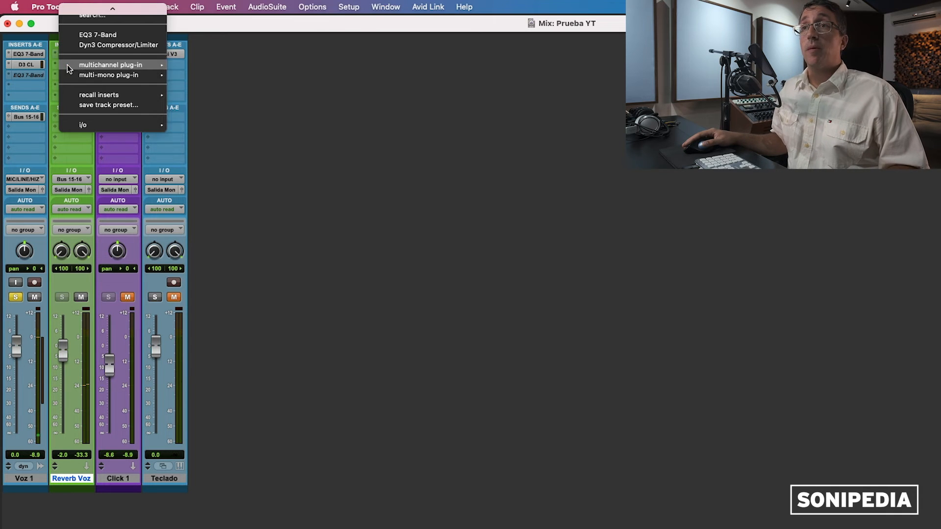
pyautogui.click(57, 65)
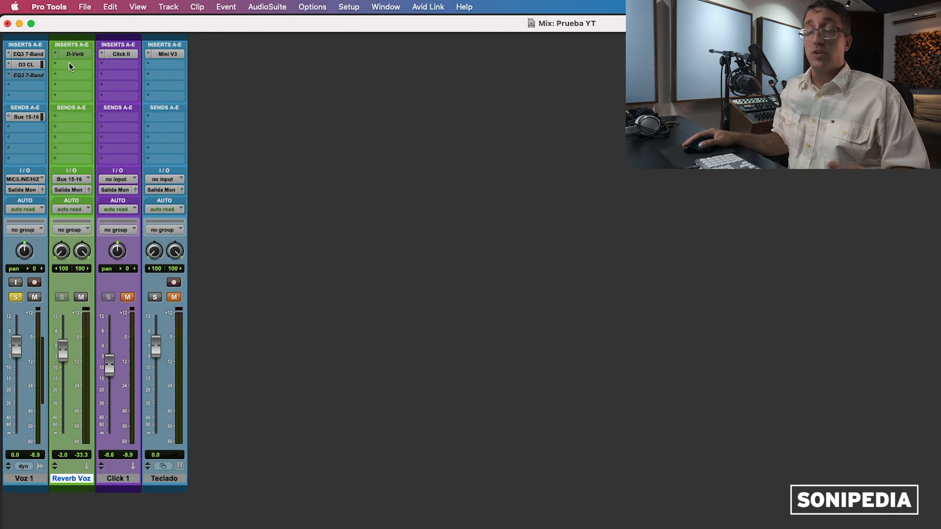
pyautogui.keyDown('ctrl'); pyautogui.keyDown('super'); pyautogui.click(71, 55); pyautogui.keyUp('super'); pyautogui.keyUp('ctrl')
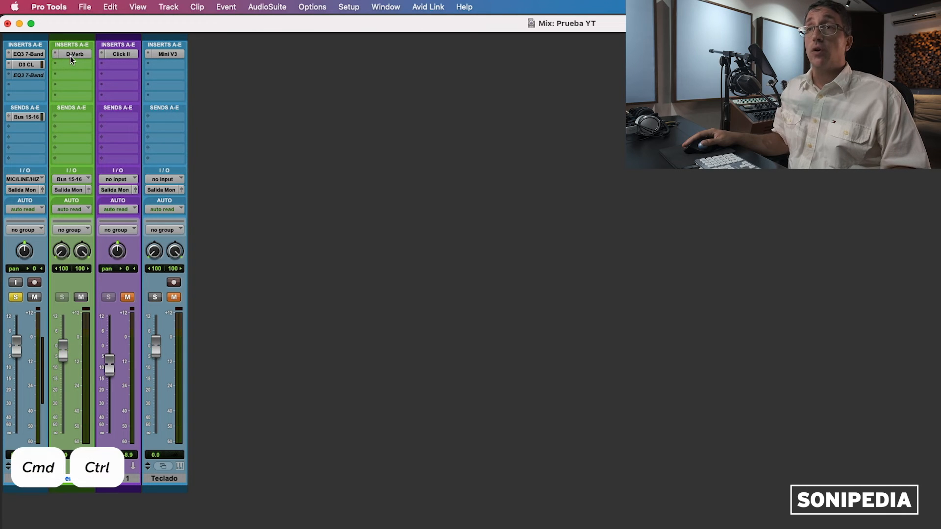
# Step: Add Mod Delay III (stereo) after D-Verb, lengthening the right delay and lowering the LPF
pyautogui.click(70, 63)
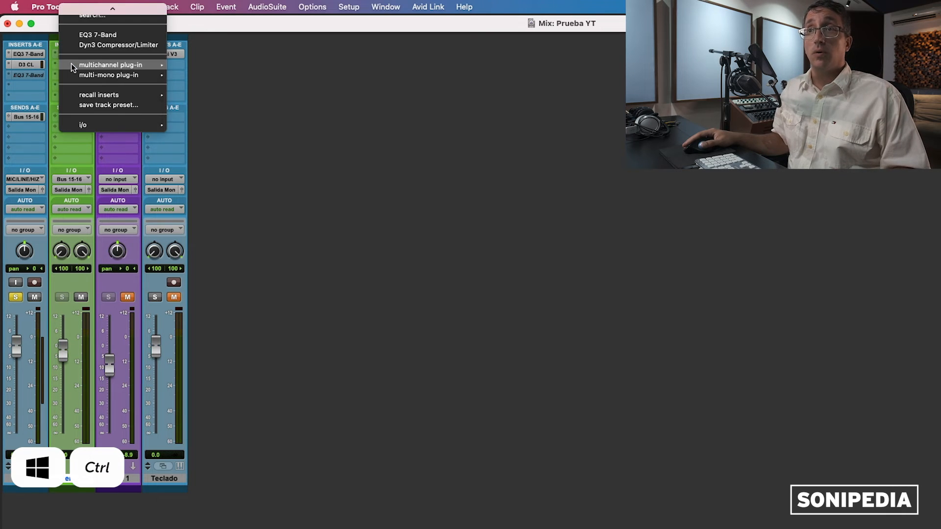
pyautogui.moveTo(72, 64)
pyautogui.moveTo(222, 107)
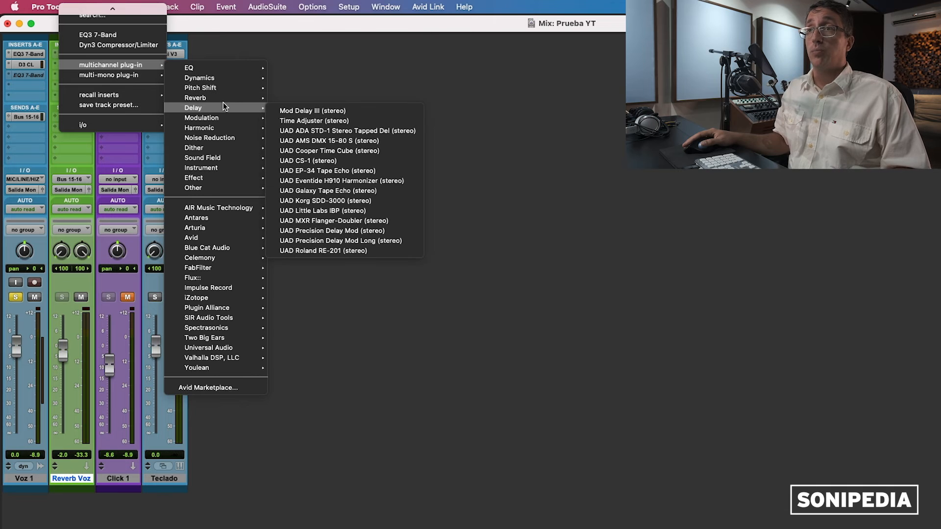
pyautogui.click(321, 111)
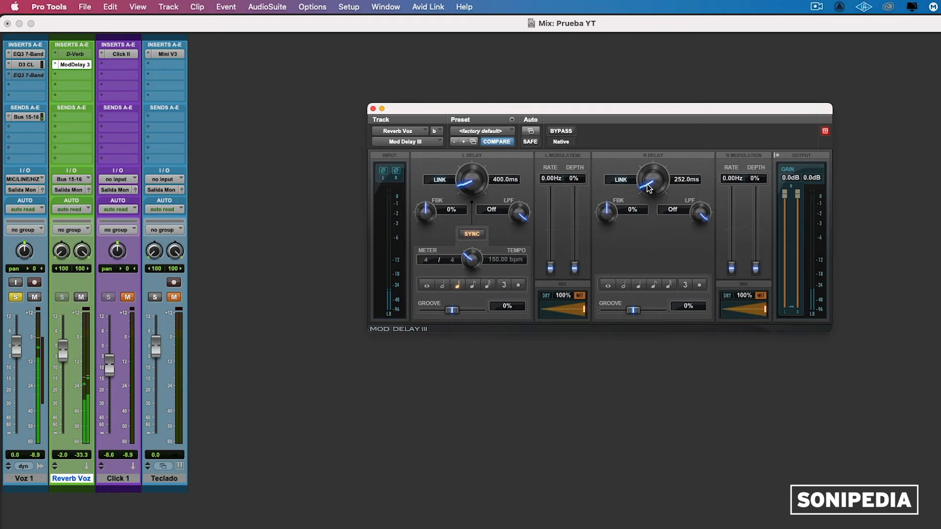
pyautogui.moveTo(647, 184); pyautogui.dragTo(649, 163)
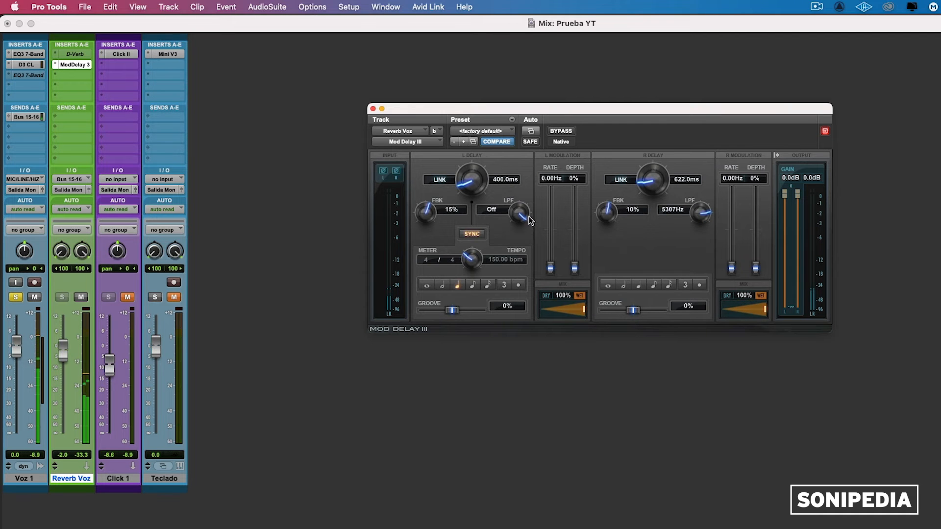
pyautogui.moveTo(525, 230); pyautogui.dragTo(521, 239)
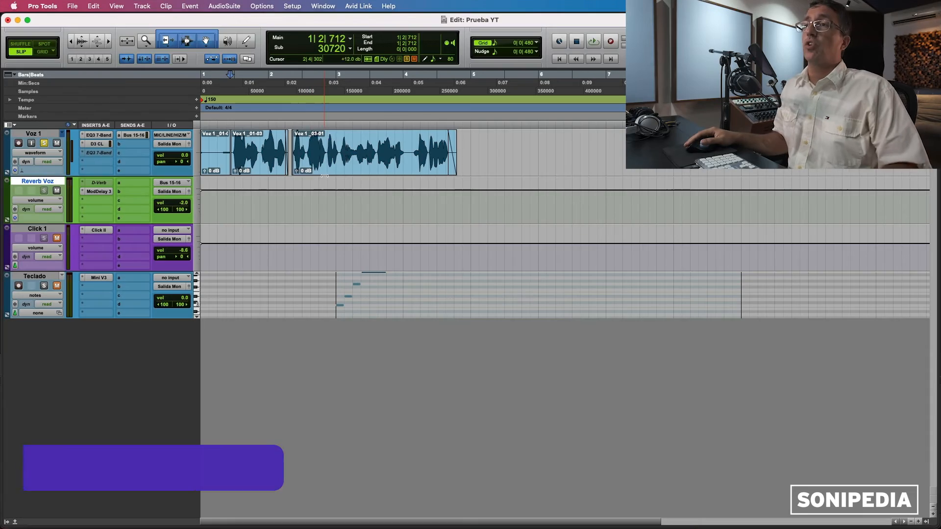
# Step: Select the Voz 1_03-01 clip and set Voz 1 to Large height after trying Jumbo and Extreme
pyautogui.click(325, 174)
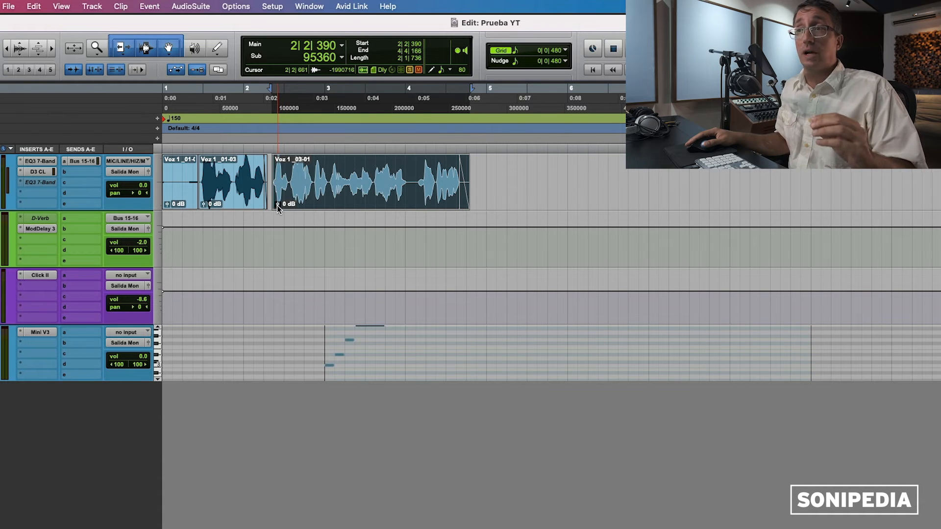
pyautogui.click(165, 189)
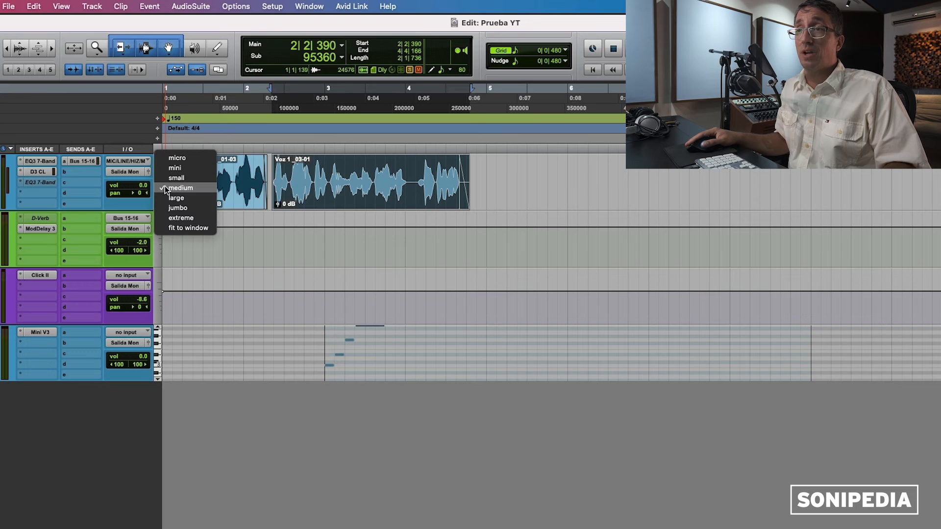
pyautogui.click(178, 207)
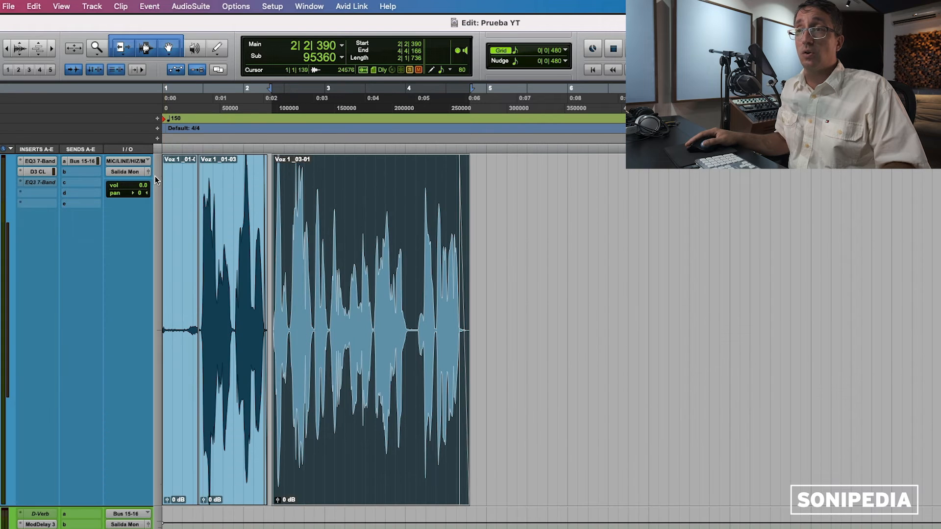
pyautogui.click(161, 187)
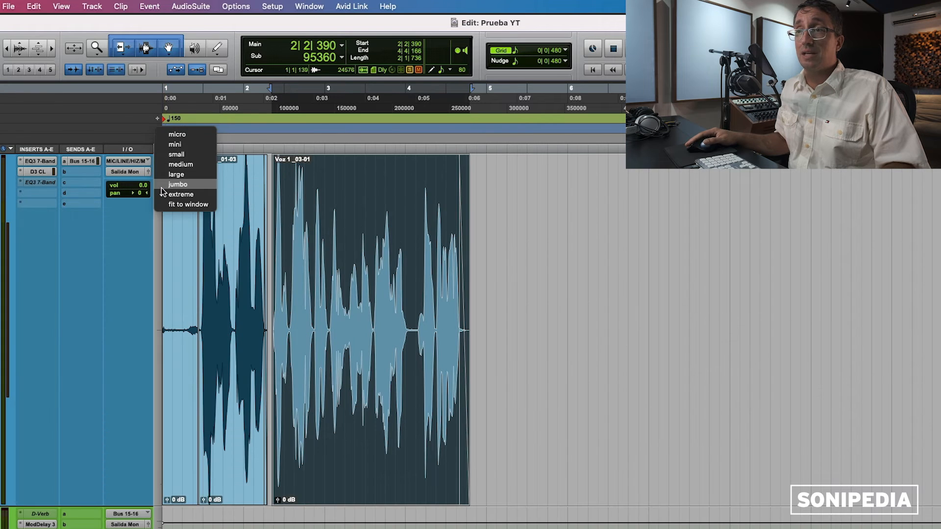
pyautogui.click(184, 174)
pyautogui.scroll(4, 616, 260)
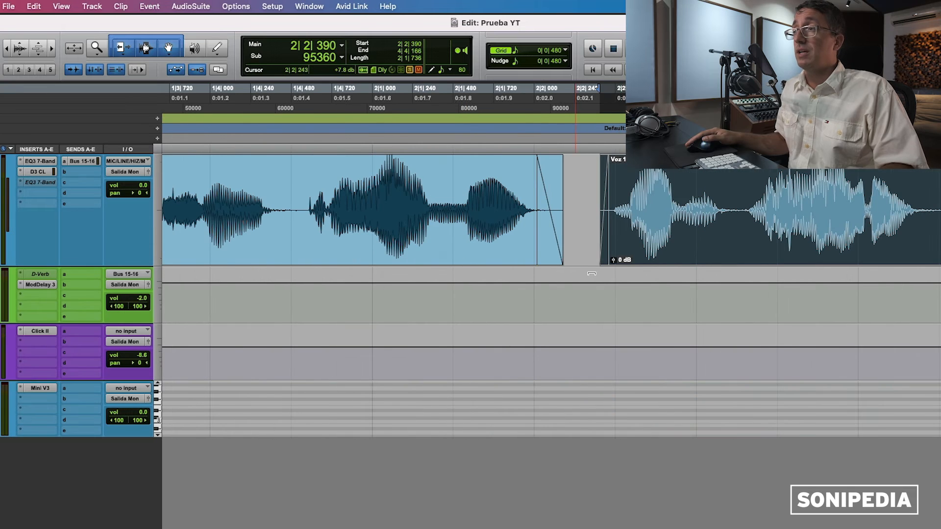
# Step: Try lowering the Voz 1_03-01 clip gain, undo it, then drop it slightly below 0 dB
pyautogui.moveTo(614, 260); pyautogui.dragTo(612, 258)
pyautogui.press('super+z')
pyautogui.press('super+z')
pyautogui.press('super+z')
pyautogui.press('r')
pyautogui.press('r')
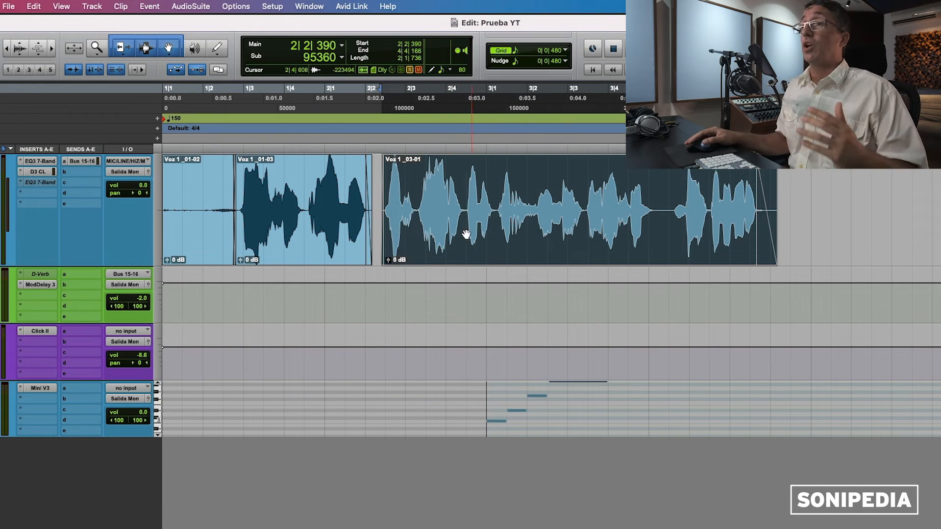
pyautogui.press('r')
pyautogui.press('t')
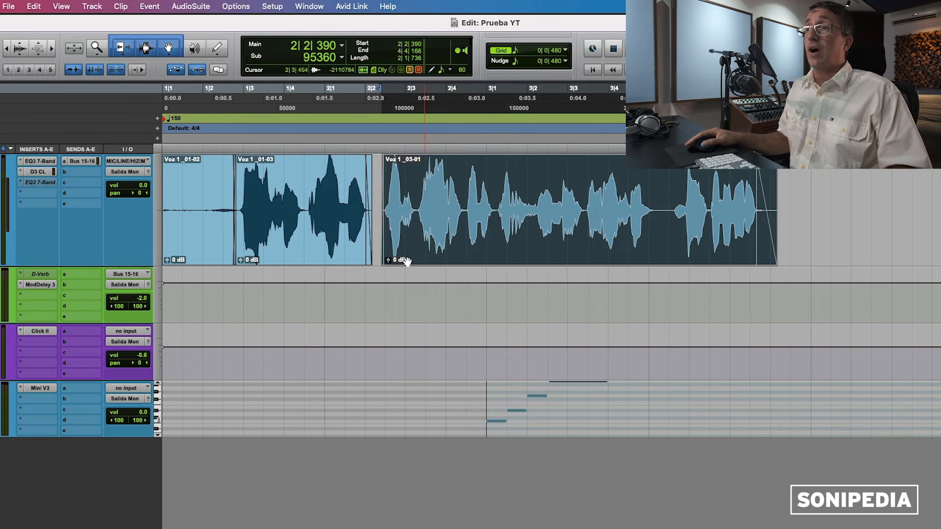
pyautogui.moveTo(388, 261); pyautogui.dragTo(385, 263)
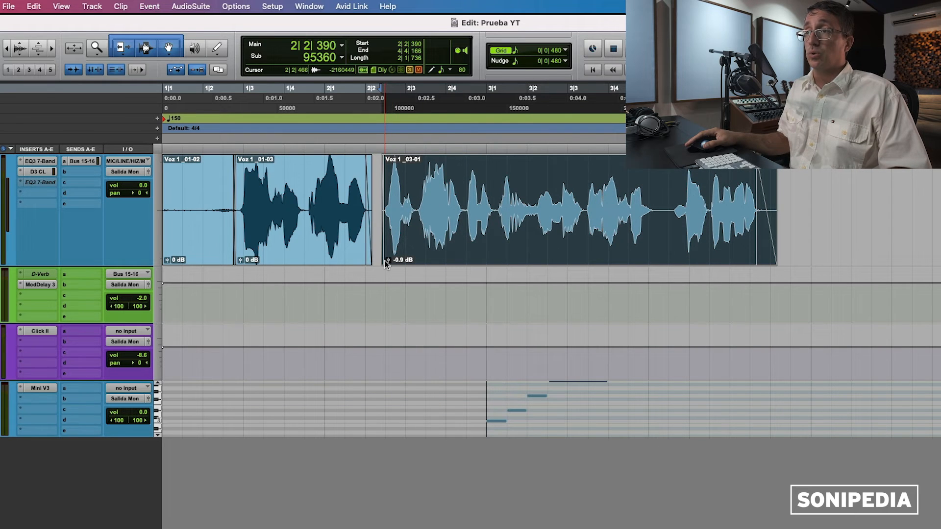
pyautogui.press('r')
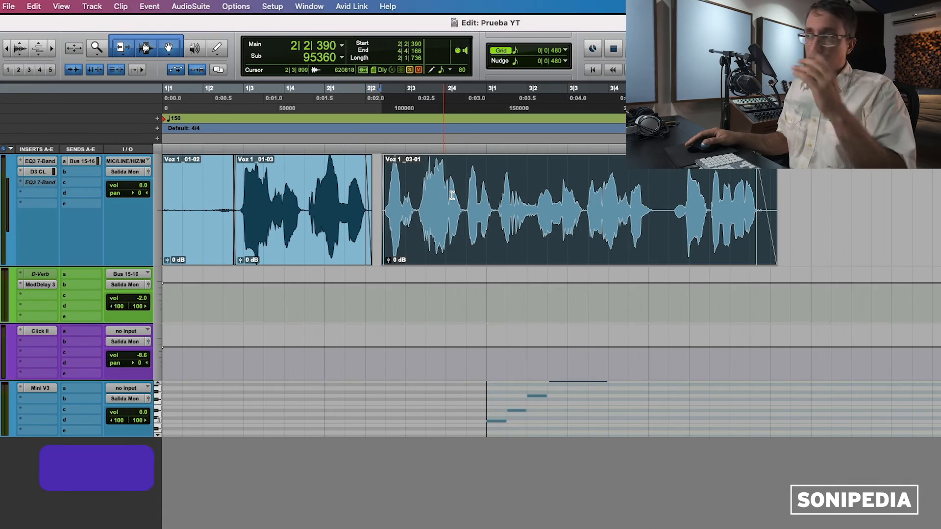
# Step: Place the insertion point near bar 3, zoom in, and set Voz 1 to Jumbo height
pyautogui.click(510, 210)
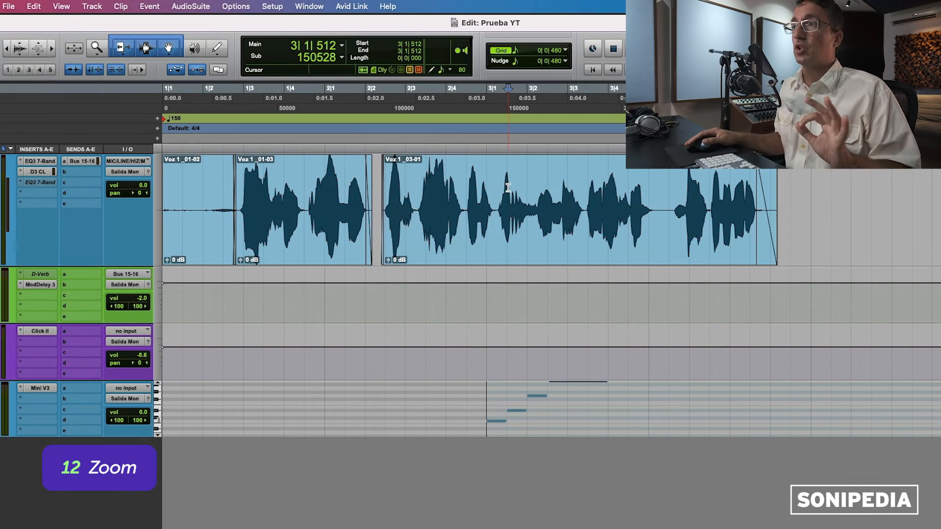
pyautogui.click(501, 210)
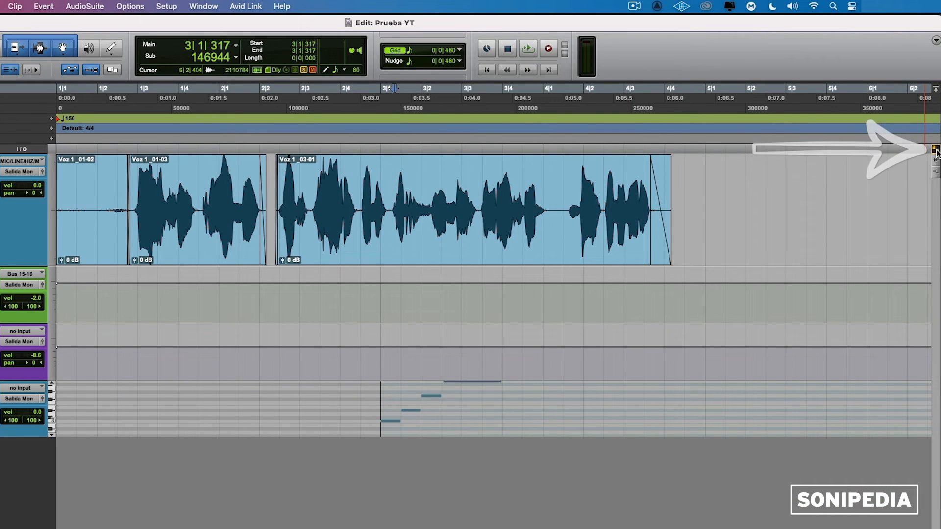
pyautogui.press('t')
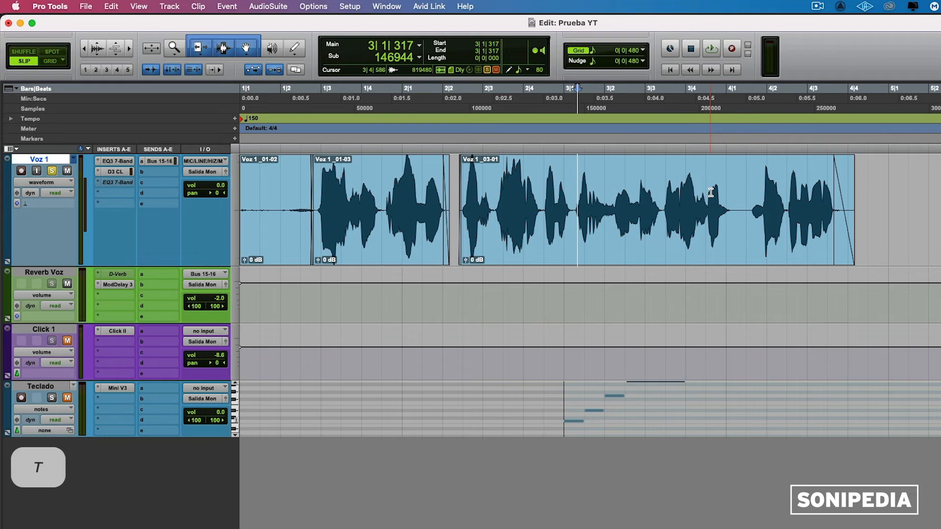
pyautogui.press('t')
pyautogui.press('t')
pyautogui.press('t')
pyautogui.press('t')
pyautogui.press('t')
pyautogui.press('t')
pyautogui.press('t')
pyautogui.press('t')
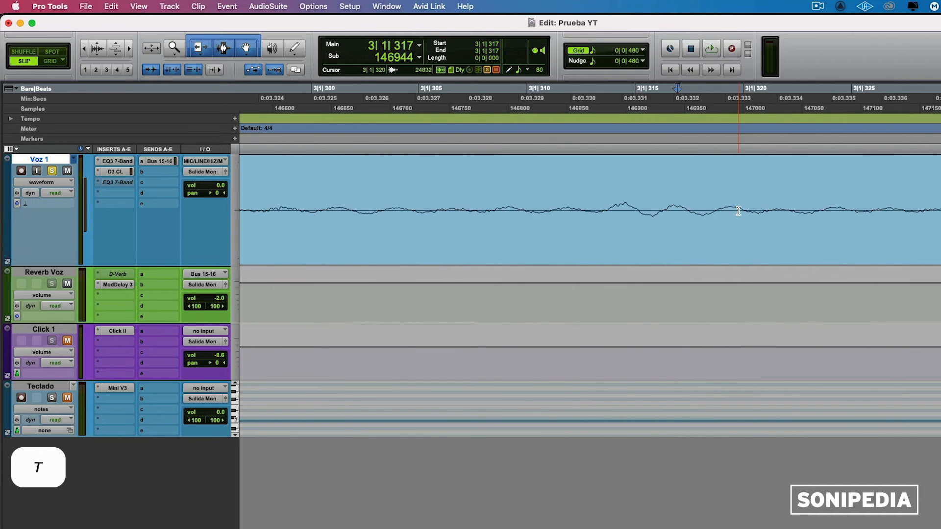
pyautogui.click(236, 210)
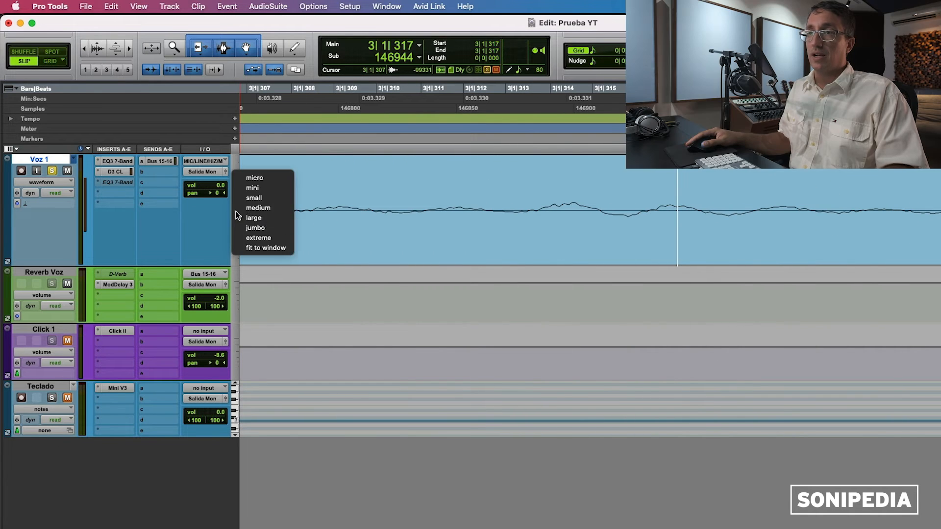
pyautogui.click(248, 228)
pyautogui.press('r')
pyautogui.press('r')
pyautogui.press('r')
pyautogui.press('r')
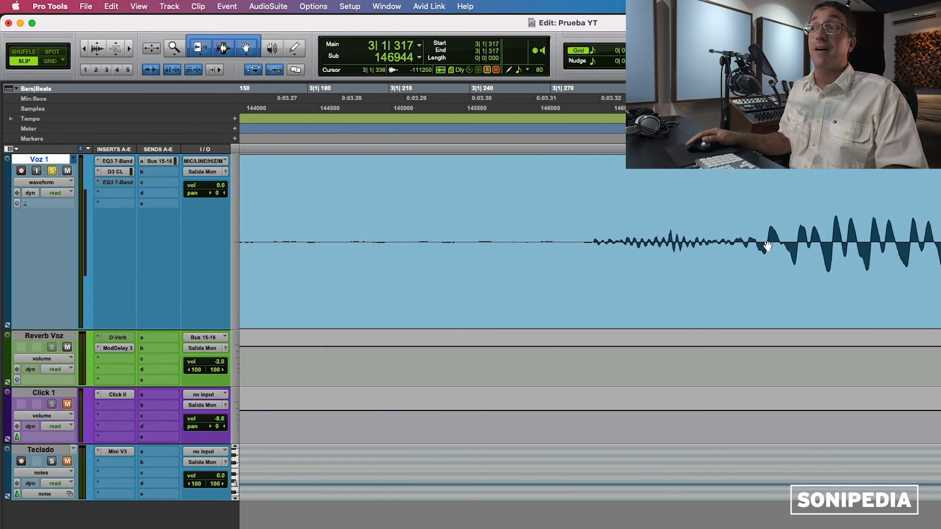
pyautogui.press('r')
pyautogui.press('r')
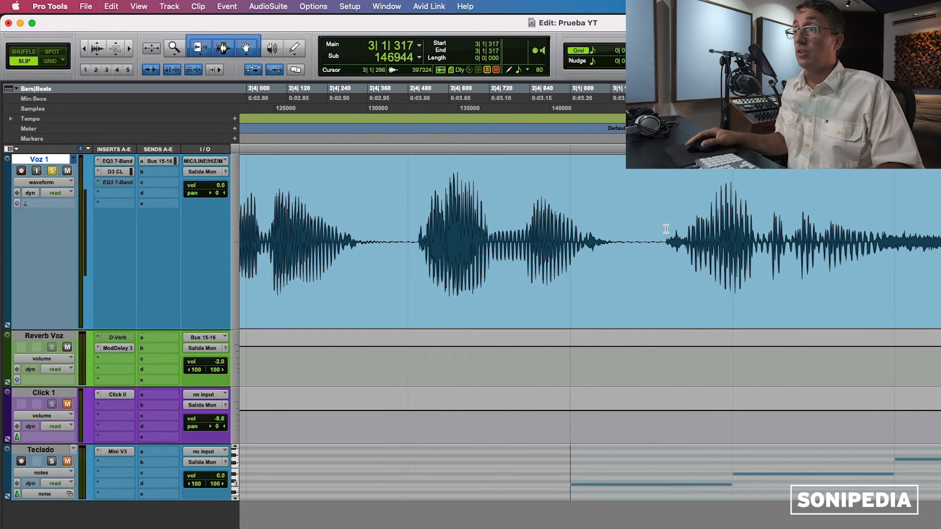
# Step: Slide the split-off Voz 1_03-03 clip earlier, undo, and rejoin it into one Voz 1_03-01 clip
pyautogui.click(667, 227)
pyautogui.click(659, 228)
pyautogui.press('t')
pyautogui.press('t')
pyautogui.press('t')
pyautogui.press('t')
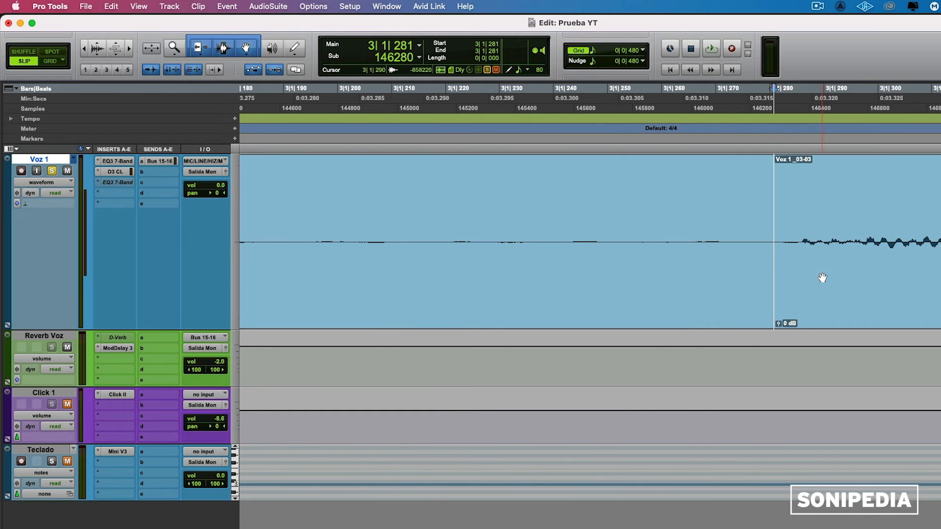
pyautogui.moveTo(823, 283); pyautogui.dragTo(771, 282)
pyautogui.press('super+z')
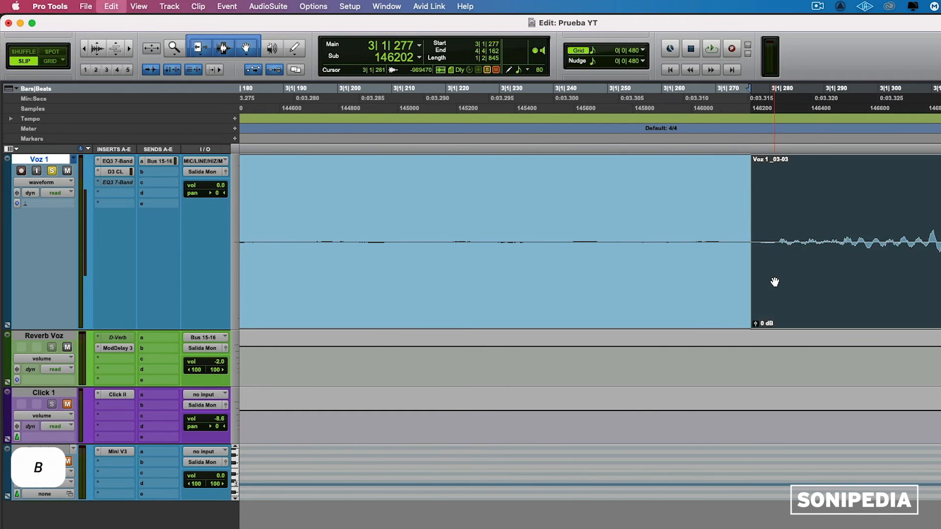
pyautogui.press('r')
pyautogui.press('r')
pyautogui.press('r')
pyautogui.press('r')
pyautogui.press('r')
pyautogui.press('r')
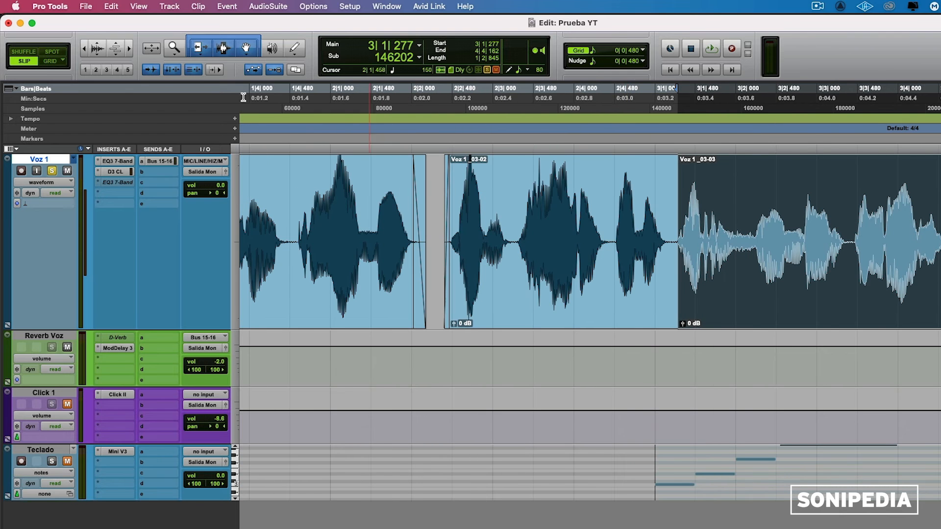
pyautogui.press('super+z')
pyautogui.click(731, 210)
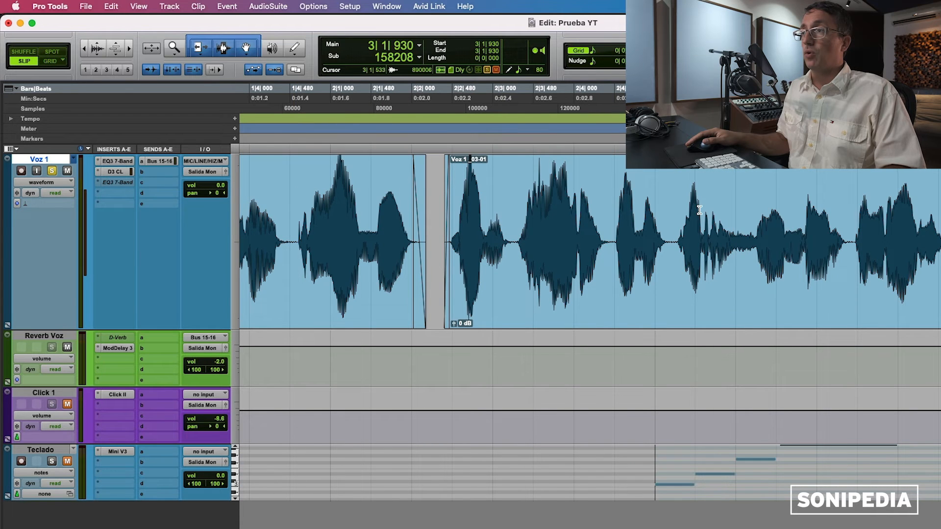
pyautogui.click(678, 210)
pyautogui.press('t')
pyautogui.press('t')
pyautogui.press('t')
pyautogui.press('t')
pyautogui.press('t')
pyautogui.press('t')
pyautogui.press('t')
pyautogui.press('t')
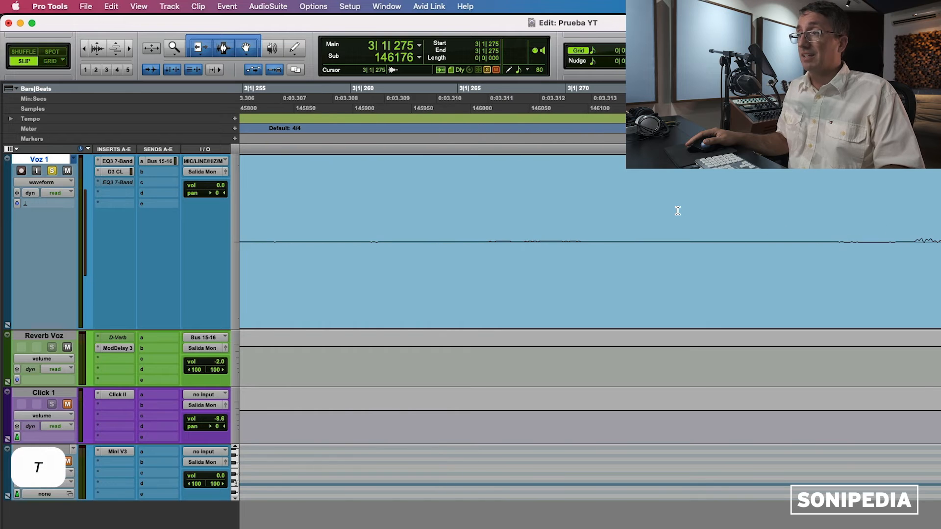
pyautogui.press('r')
pyautogui.press('r')
pyautogui.press('r')
pyautogui.press('r')
pyautogui.press('r')
pyautogui.press('r')
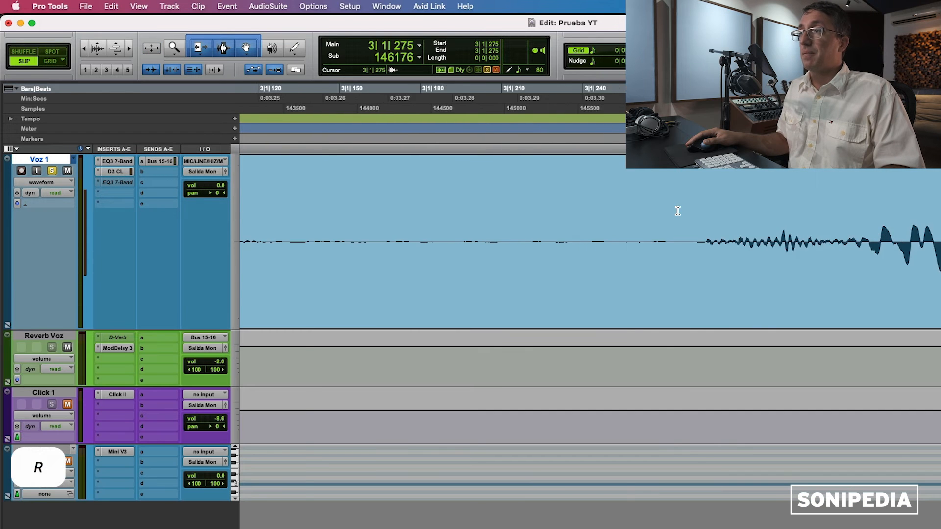
pyautogui.press('r')
pyautogui.press('r')
pyautogui.press('r')
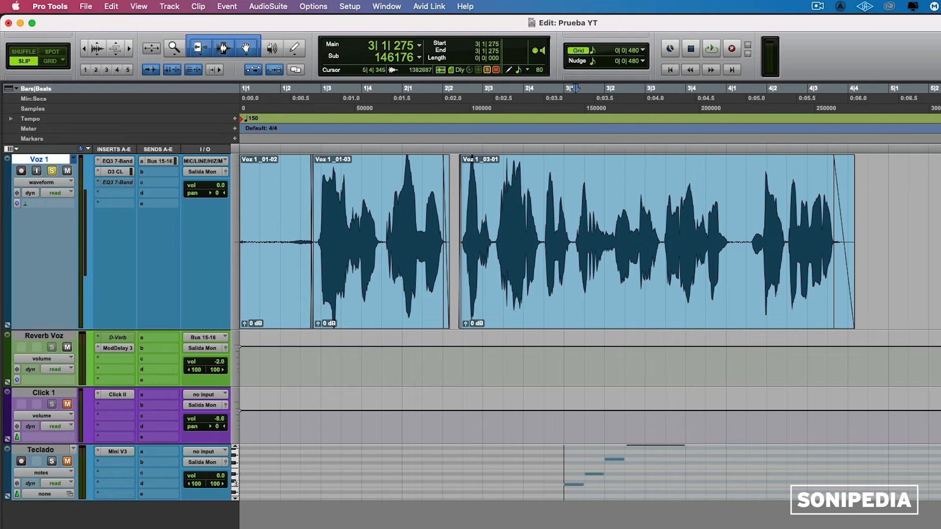
# Step: Compare waveform magnification with Audio Zoom, then set Voz 1 back to Medium height
pyautogui.click(935, 160)
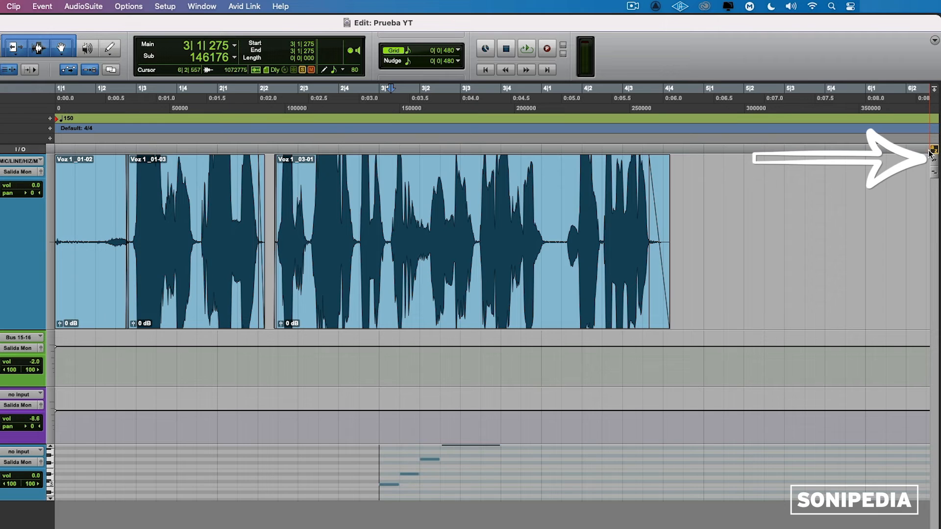
pyautogui.click(934, 159)
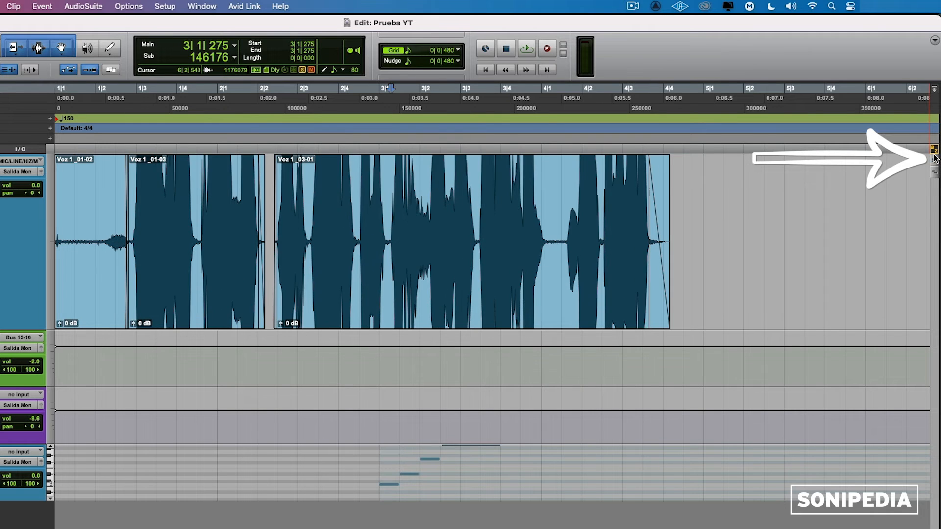
pyautogui.moveTo(935, 158); pyautogui.dragTo(933, 163)
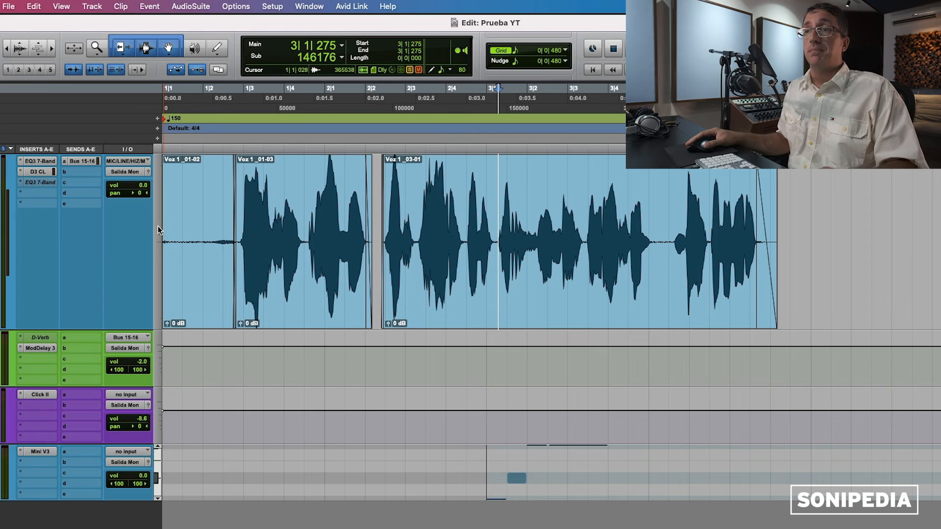
pyautogui.click(157, 226)
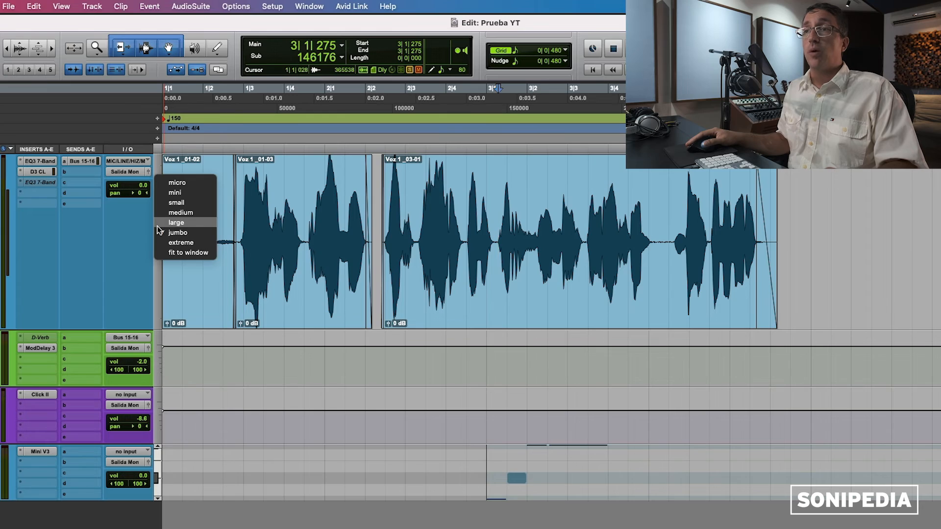
pyautogui.click(180, 212)
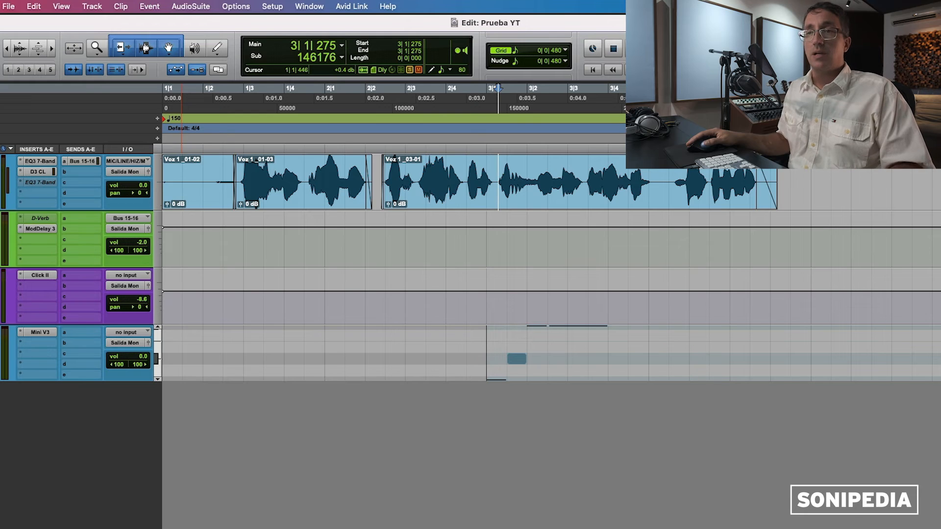
pyautogui.press('shift')
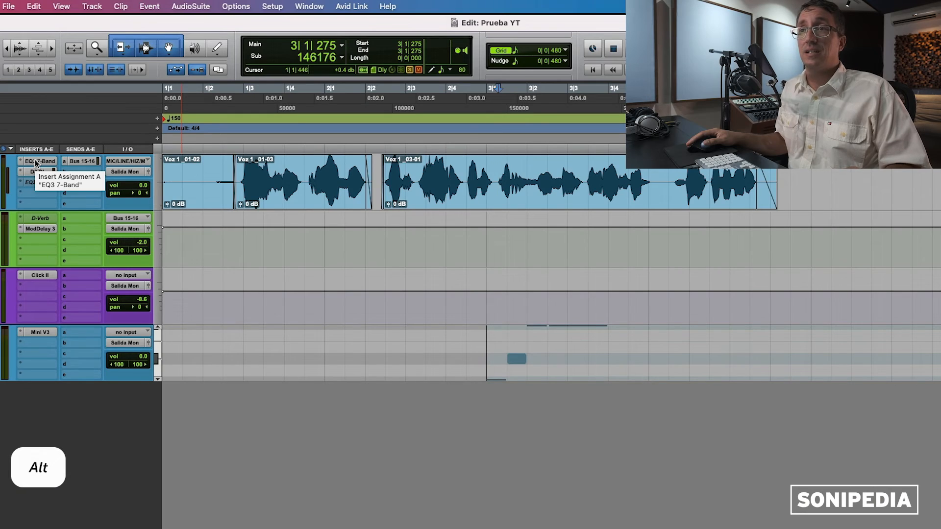
# Step: Copy the EQ3 7-Band insert onto Reverb Voz and enable its high-pass filter at 136 Hz
pyautogui.keyDown('alt'); pyautogui.click(37, 164); pyautogui.keyUp('alt')
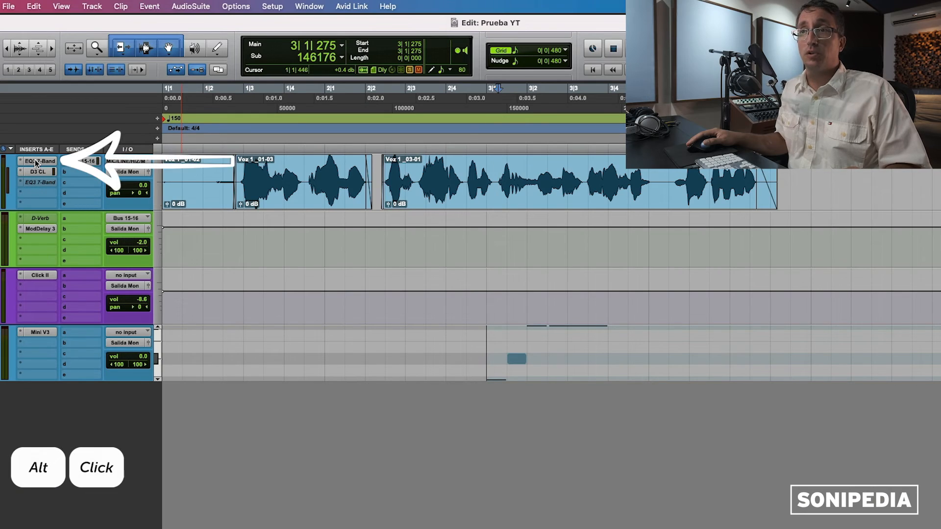
pyautogui.moveTo(34, 187); pyautogui.dragTo(37, 237)
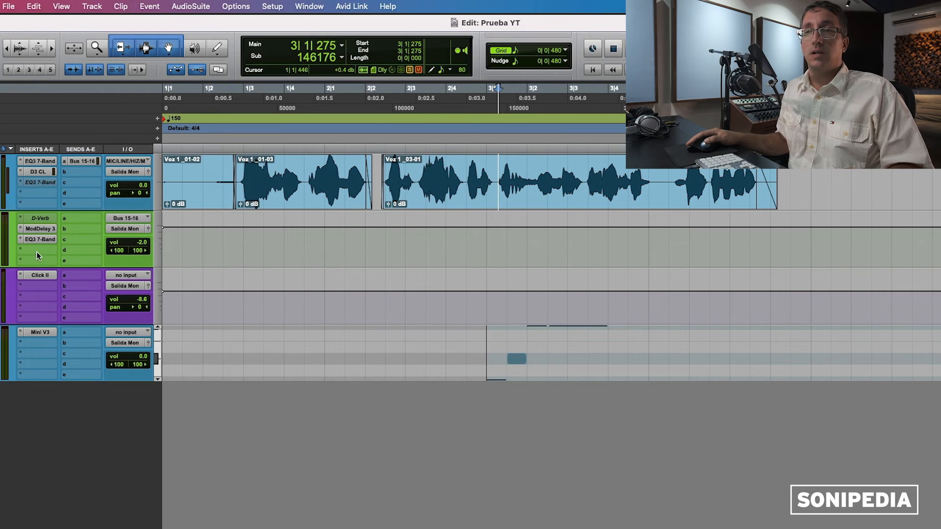
pyautogui.click(32, 236)
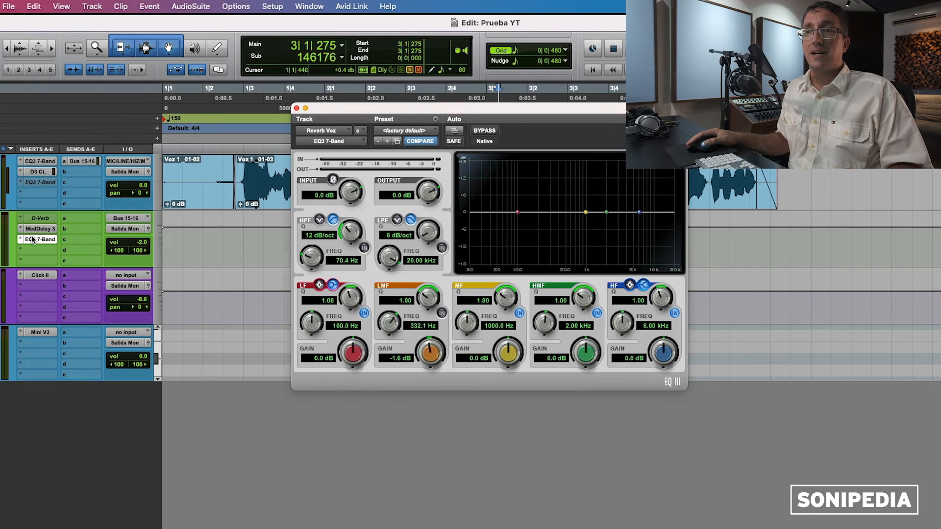
pyautogui.click(365, 247)
pyautogui.moveTo(312, 257); pyautogui.dragTo(324, 256)
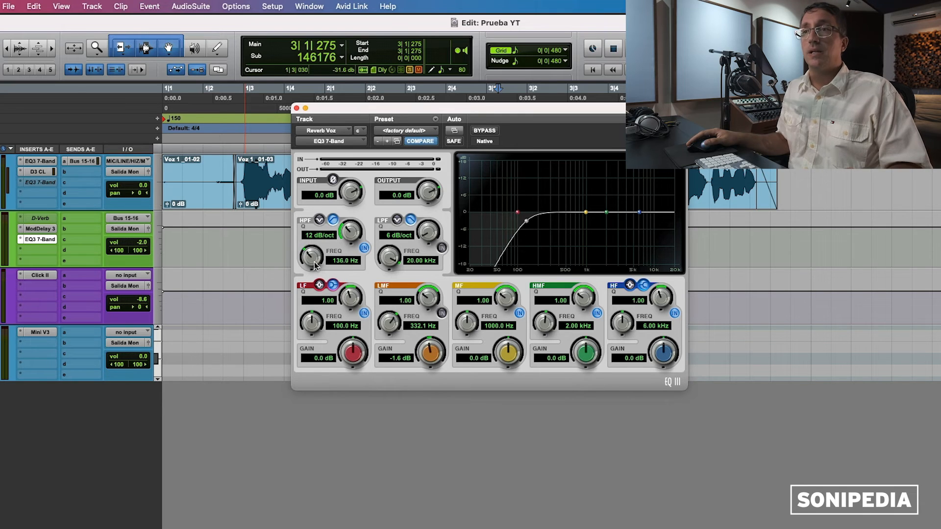
# Step: Deactivate ModDelay 3, close the EQ window, and bypass the D-Verb and EQ3 7-Band inserts
pyautogui.click(23, 230)
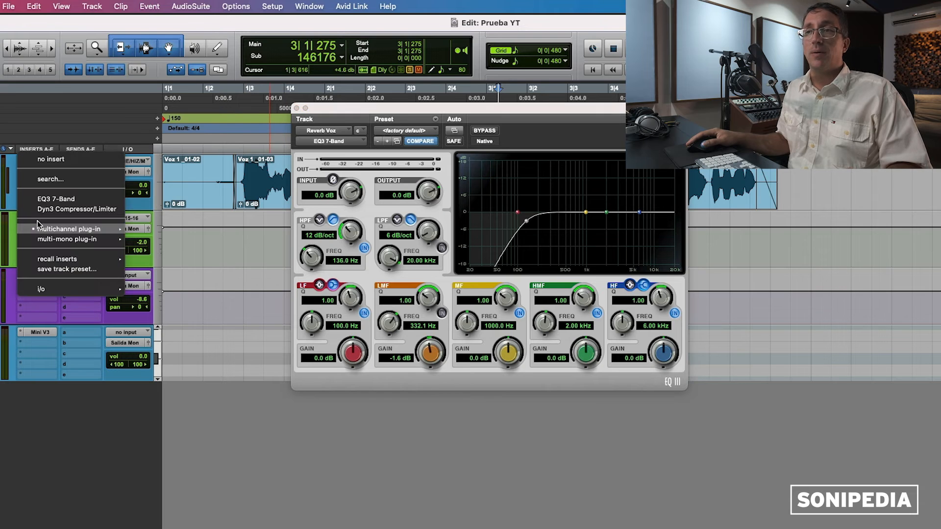
pyautogui.click(51, 221)
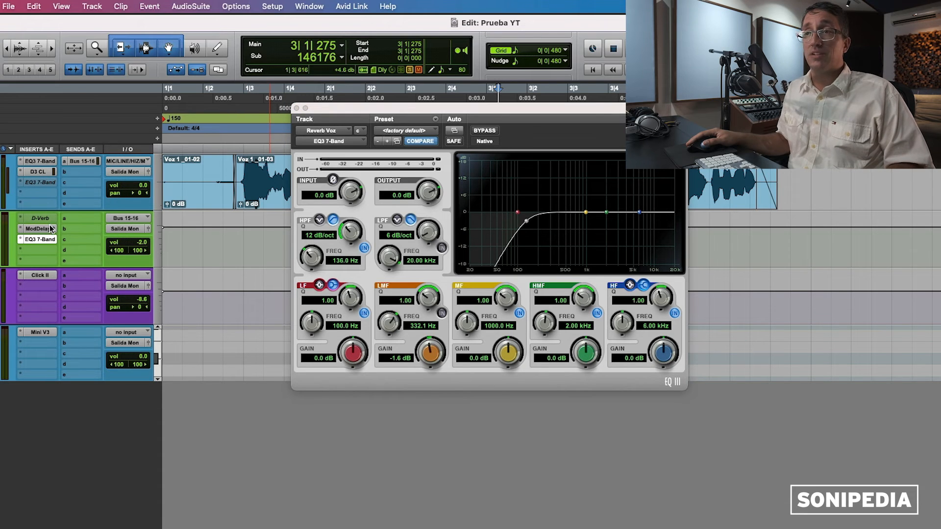
pyautogui.keyDown('ctrl'); pyautogui.keyDown('super'); pyautogui.click(47, 229); pyautogui.keyUp('super'); pyautogui.keyUp('ctrl')
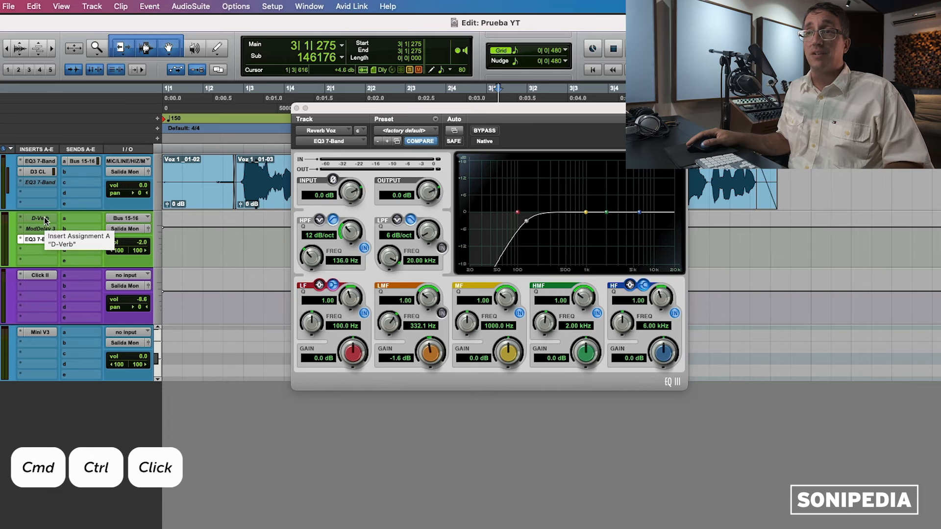
pyautogui.keyDown('ctrl'); pyautogui.keyDown('super'); pyautogui.click(44, 219); pyautogui.keyUp('super'); pyautogui.keyUp('ctrl')
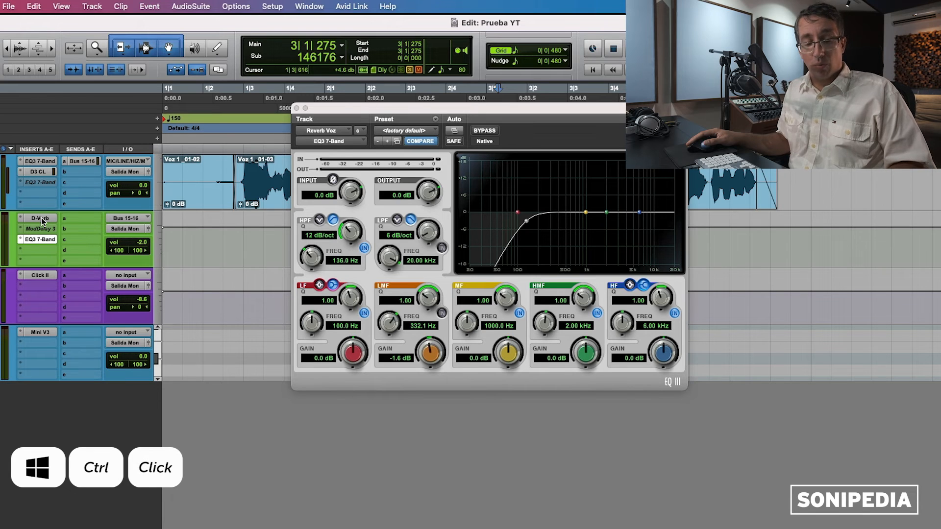
pyautogui.click(296, 108)
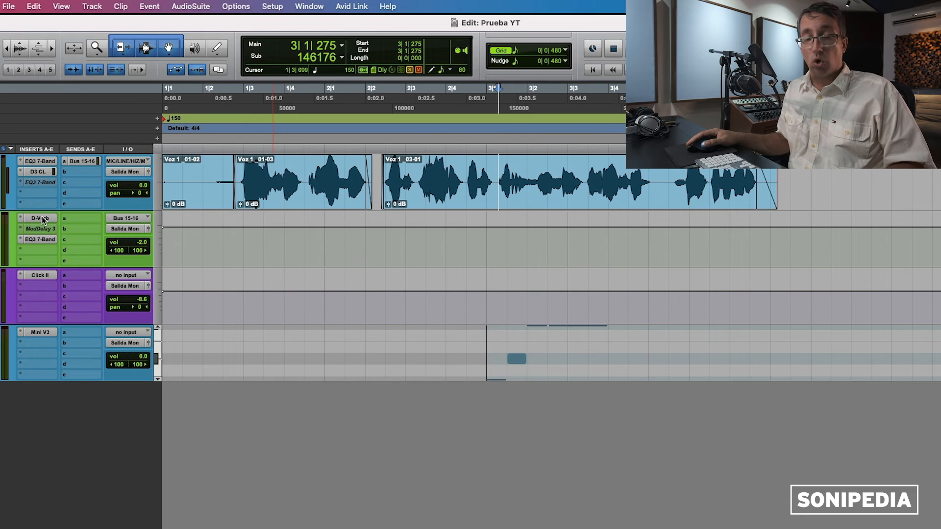
pyautogui.keyDown('super'); pyautogui.click(42, 218); pyautogui.keyUp('super')
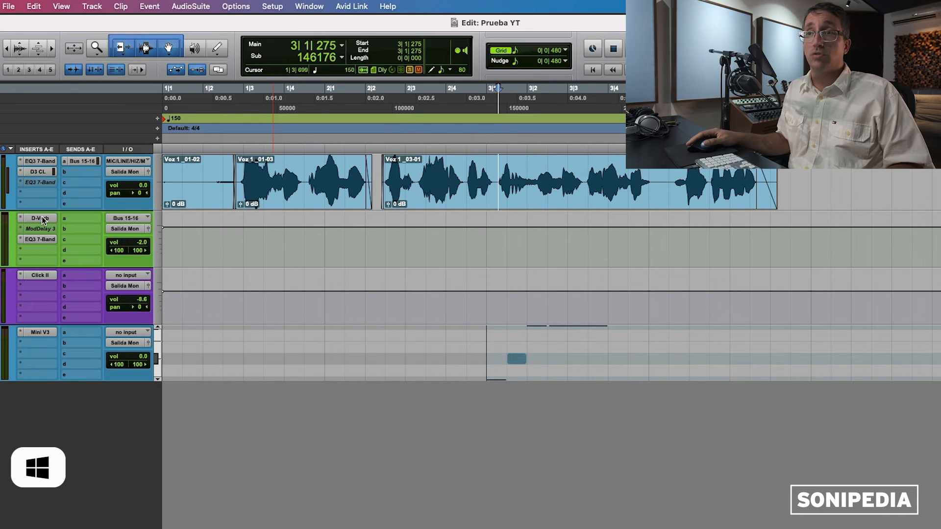
pyautogui.keyDown('super'); pyautogui.click(41, 242); pyautogui.keyUp('super')
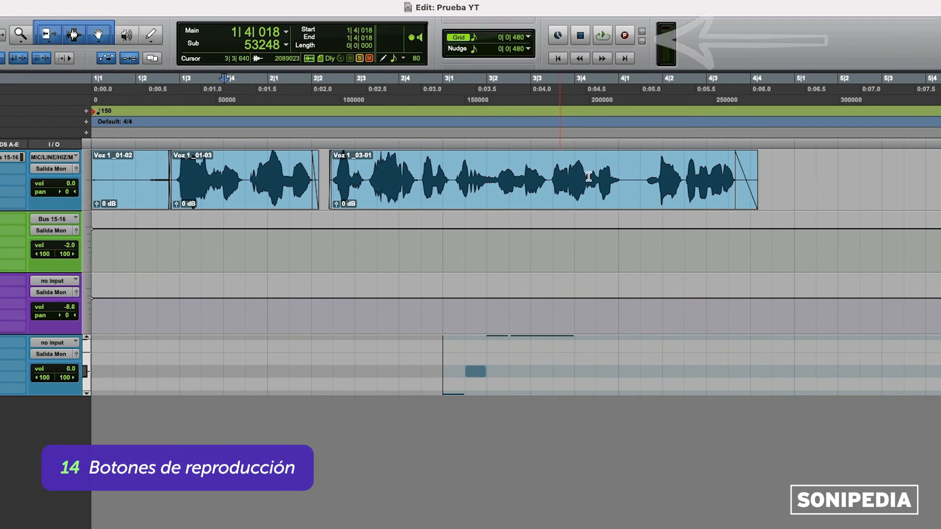
# Step: Select from the start to 4|1|434, enable Dynamic Transport, and switch playback to Loop mode
pyautogui.moveTo(638, 172); pyautogui.dragTo(92, 172)
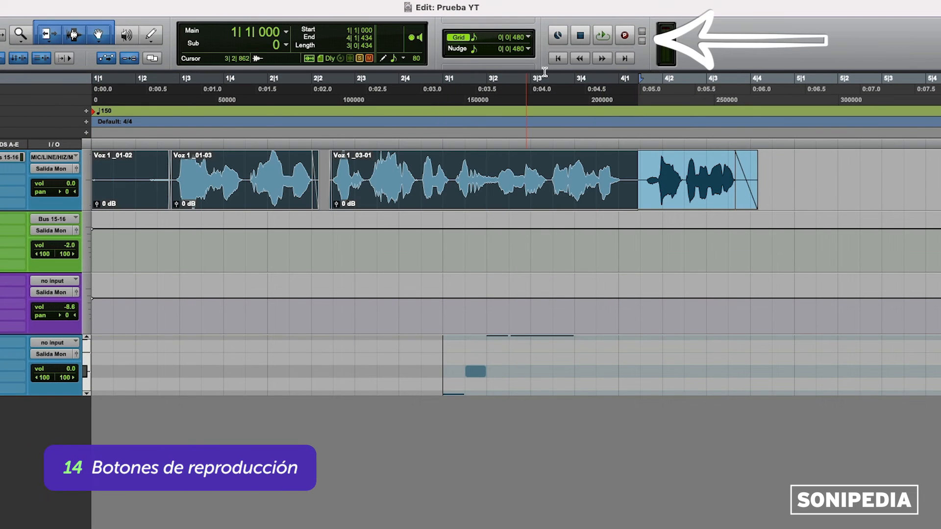
pyautogui.rightClick(602, 36)
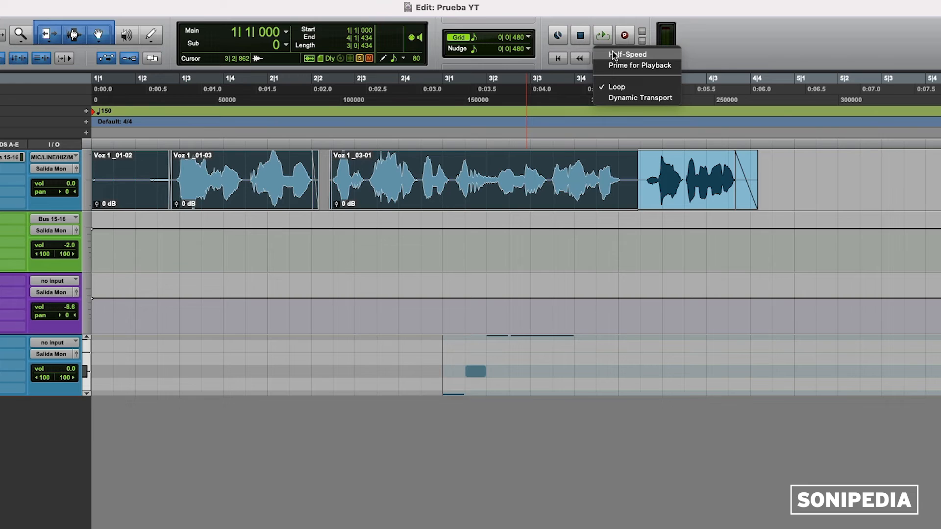
pyautogui.click(610, 98)
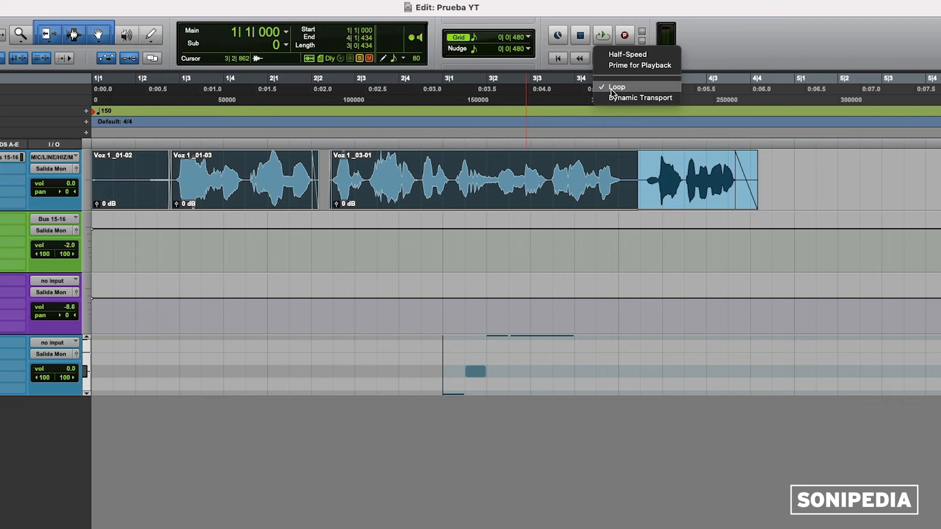
pyautogui.rightClick(603, 37)
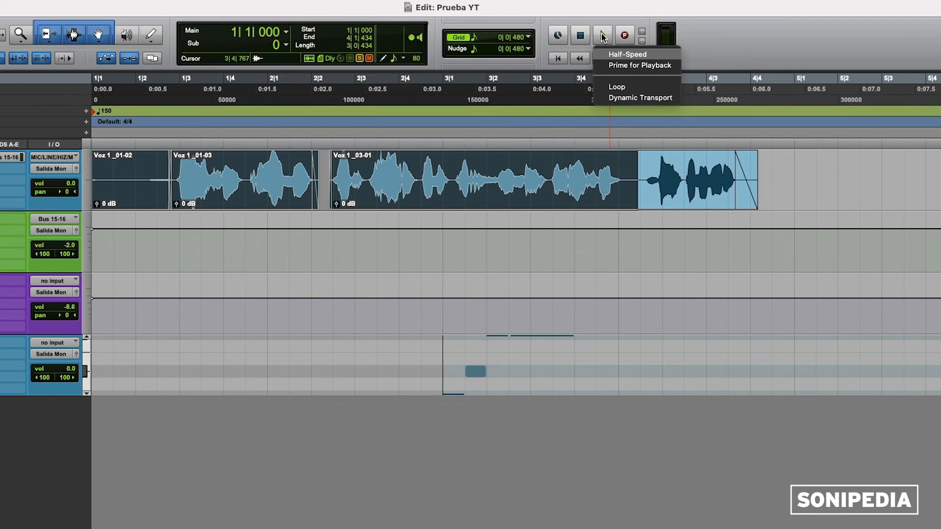
pyautogui.click(609, 78)
# Step: Select a passage of the Voz 1_03-01 clip and play it on a loop
pyautogui.click(490, 176)
pyautogui.moveTo(453, 169); pyautogui.dragTo(622, 170)
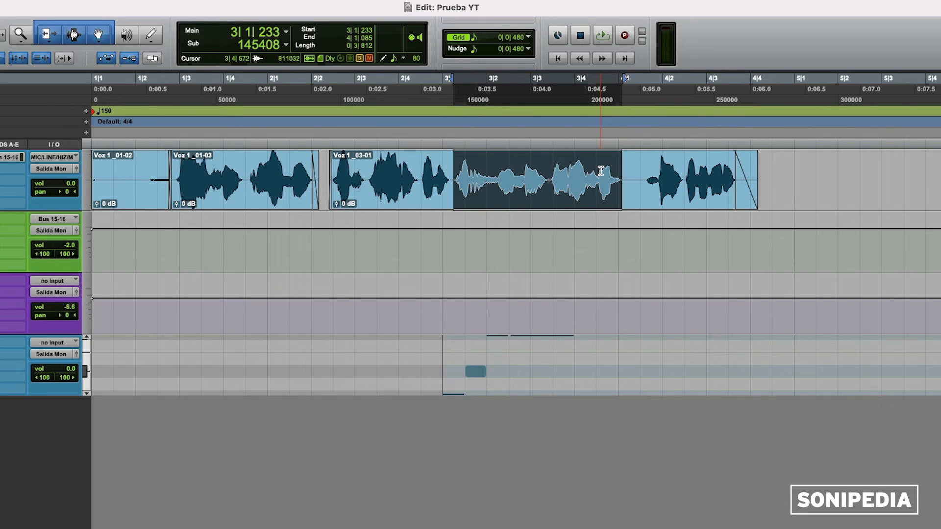
pyautogui.press('space')
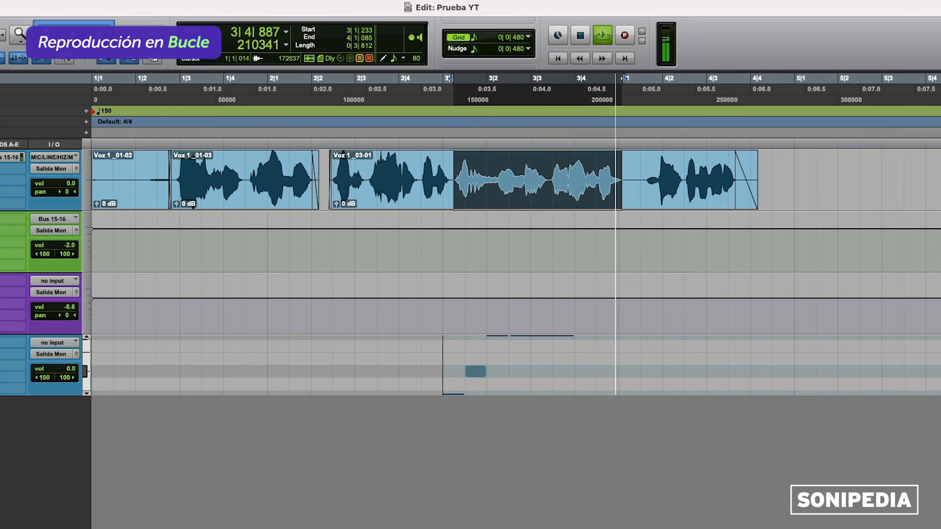
pyautogui.press('space')
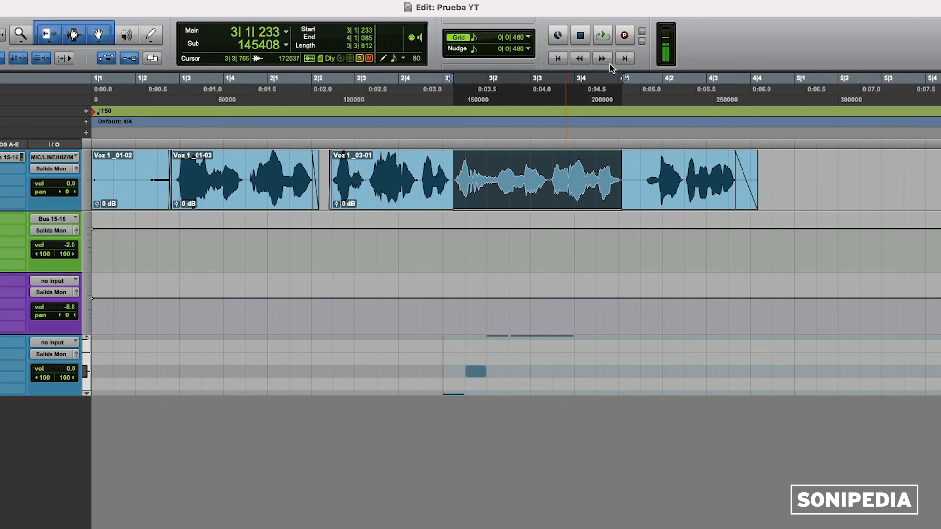
# Step: Turn Loop playback off and play the selection normally twice
pyautogui.rightClick(606, 39)
pyautogui.click(608, 89)
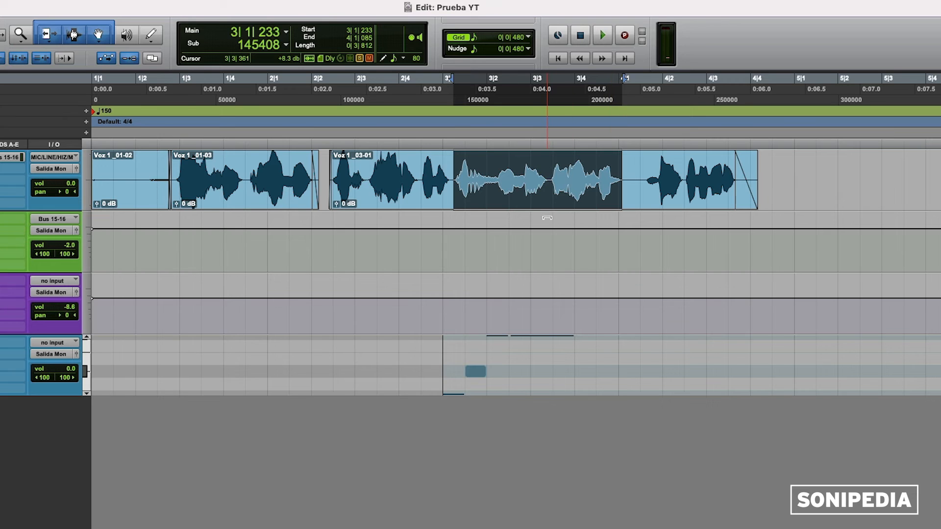
pyautogui.press('space')
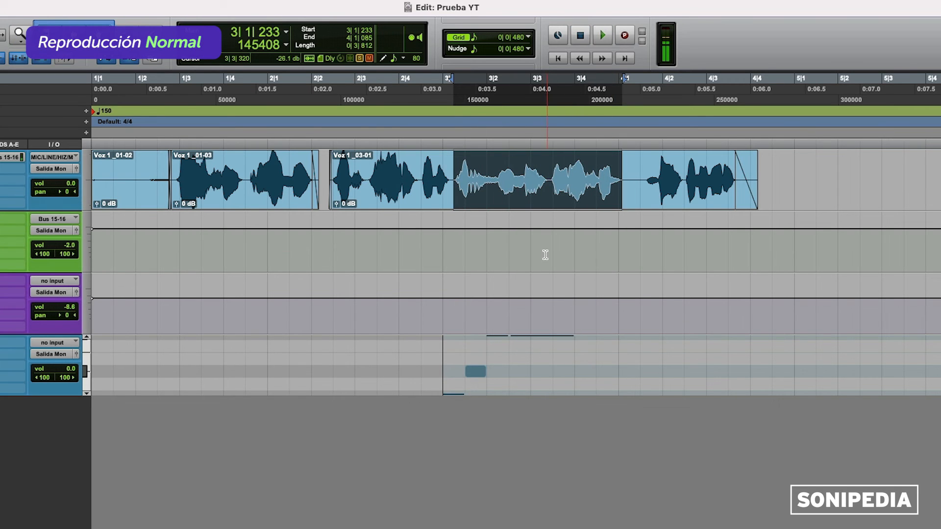
pyautogui.press('space')
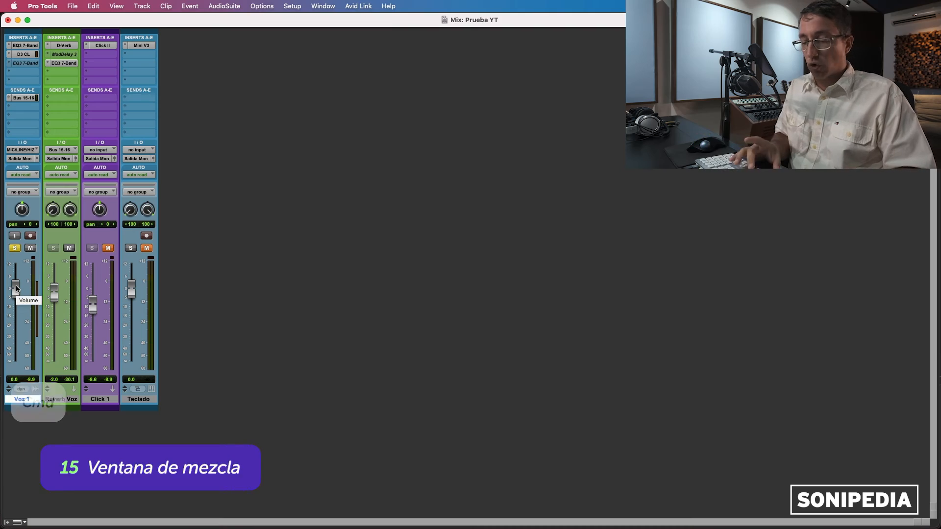
# Step: Switch to the Mix window, lower the Voz 1 fader slightly, and pan Voz 1 fully left
pyautogui.press('super+equal')
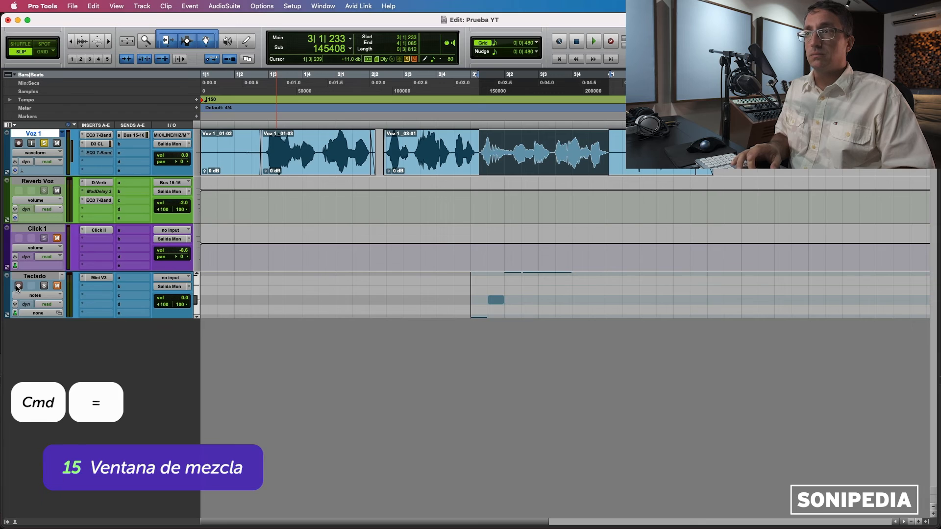
pyautogui.press('super+equal')
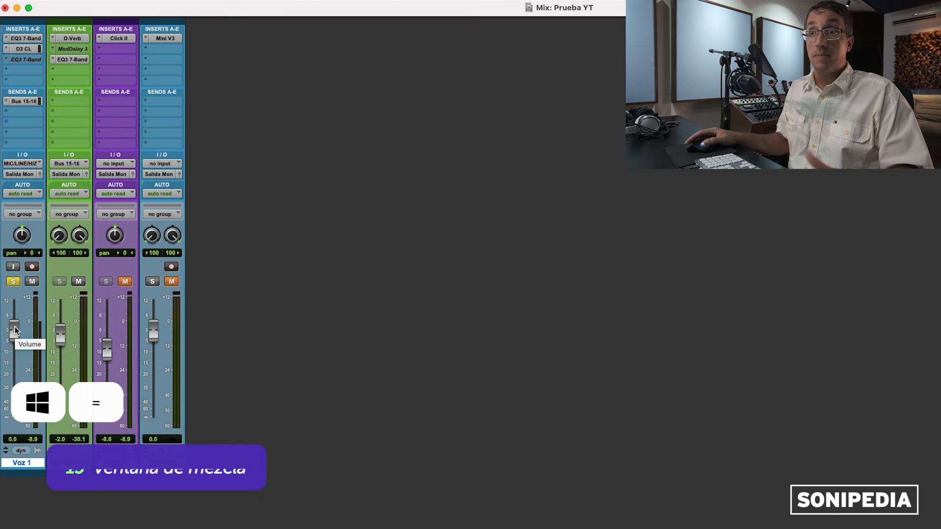
pyautogui.moveTo(15, 330); pyautogui.dragTo(16, 337)
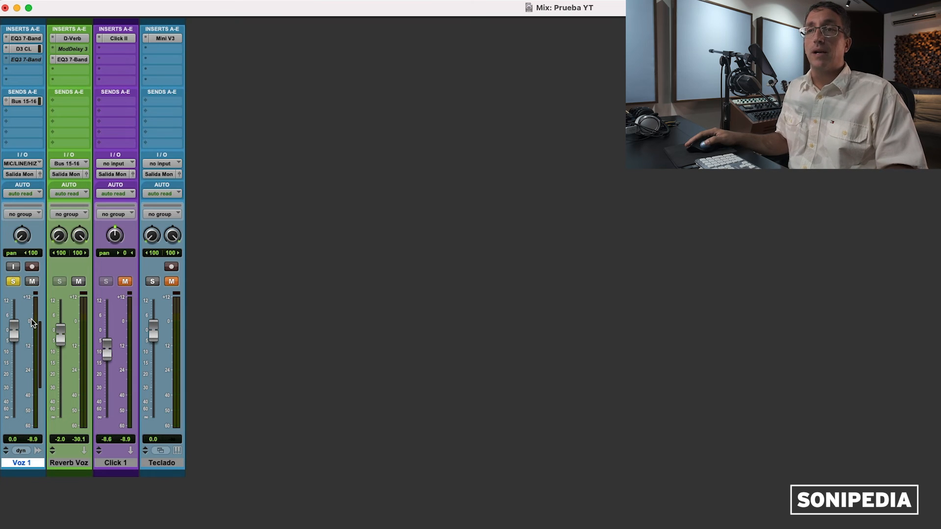
pyautogui.moveTo(33, 242); pyautogui.dragTo(26, 250)
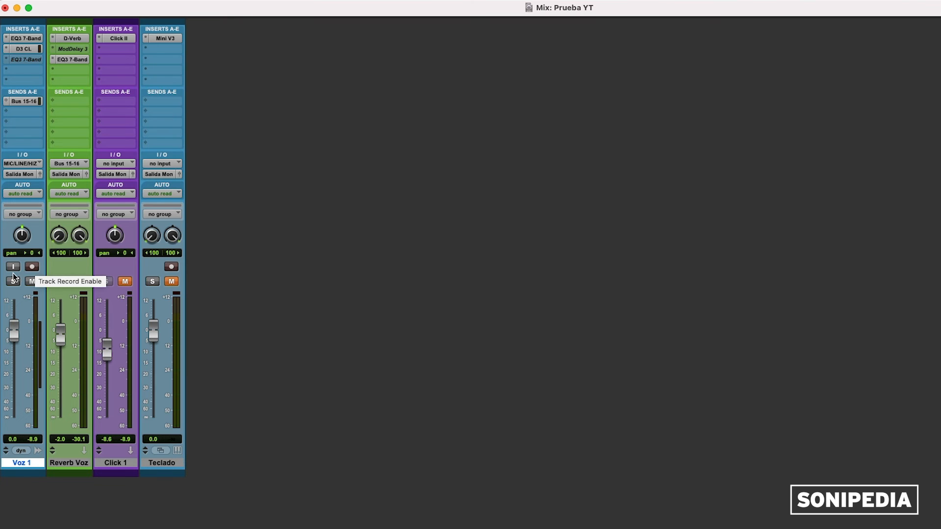
# Step: Arm and disarm Voz 1 for recording, then browse its input, output and bus choices without changing them
pyautogui.click(32, 267)
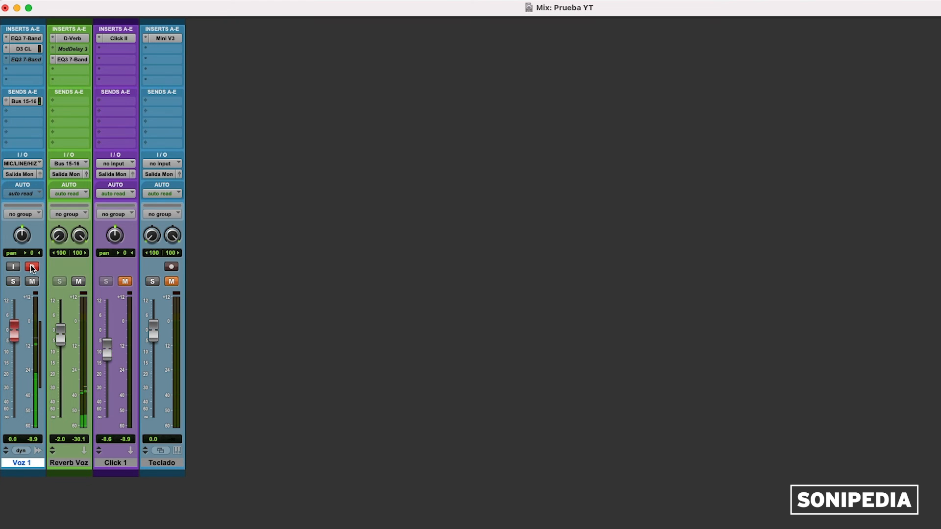
pyautogui.click(32, 268)
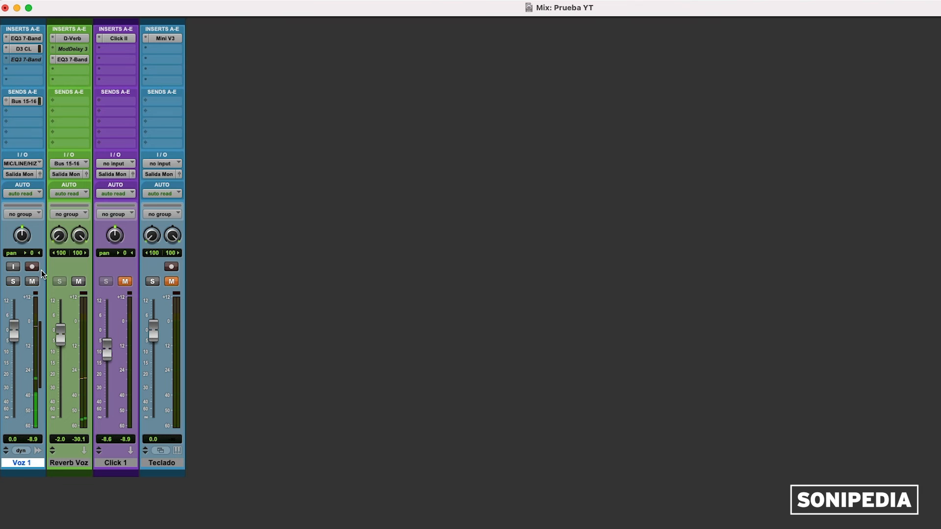
pyautogui.click(35, 162)
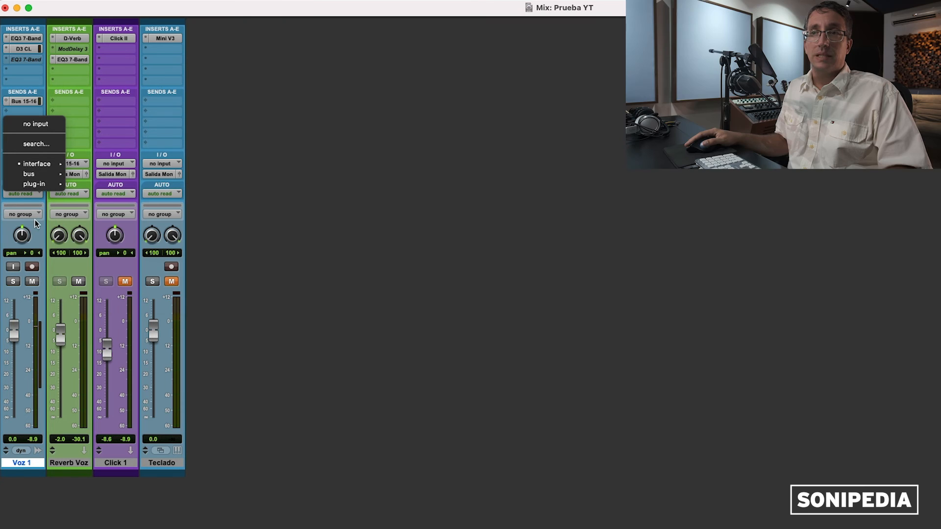
pyautogui.click(34, 220)
pyautogui.click(24, 176)
pyautogui.moveTo(24, 184)
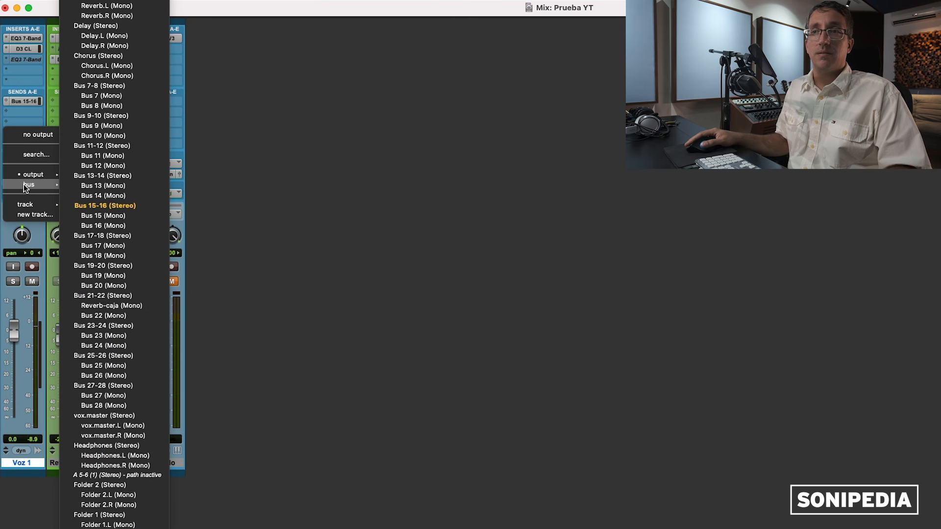
pyautogui.click(267, 192)
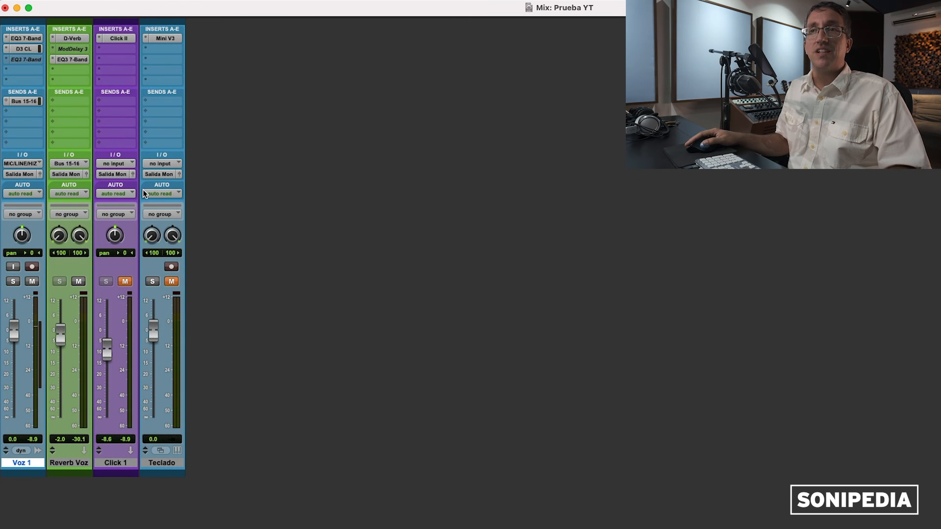